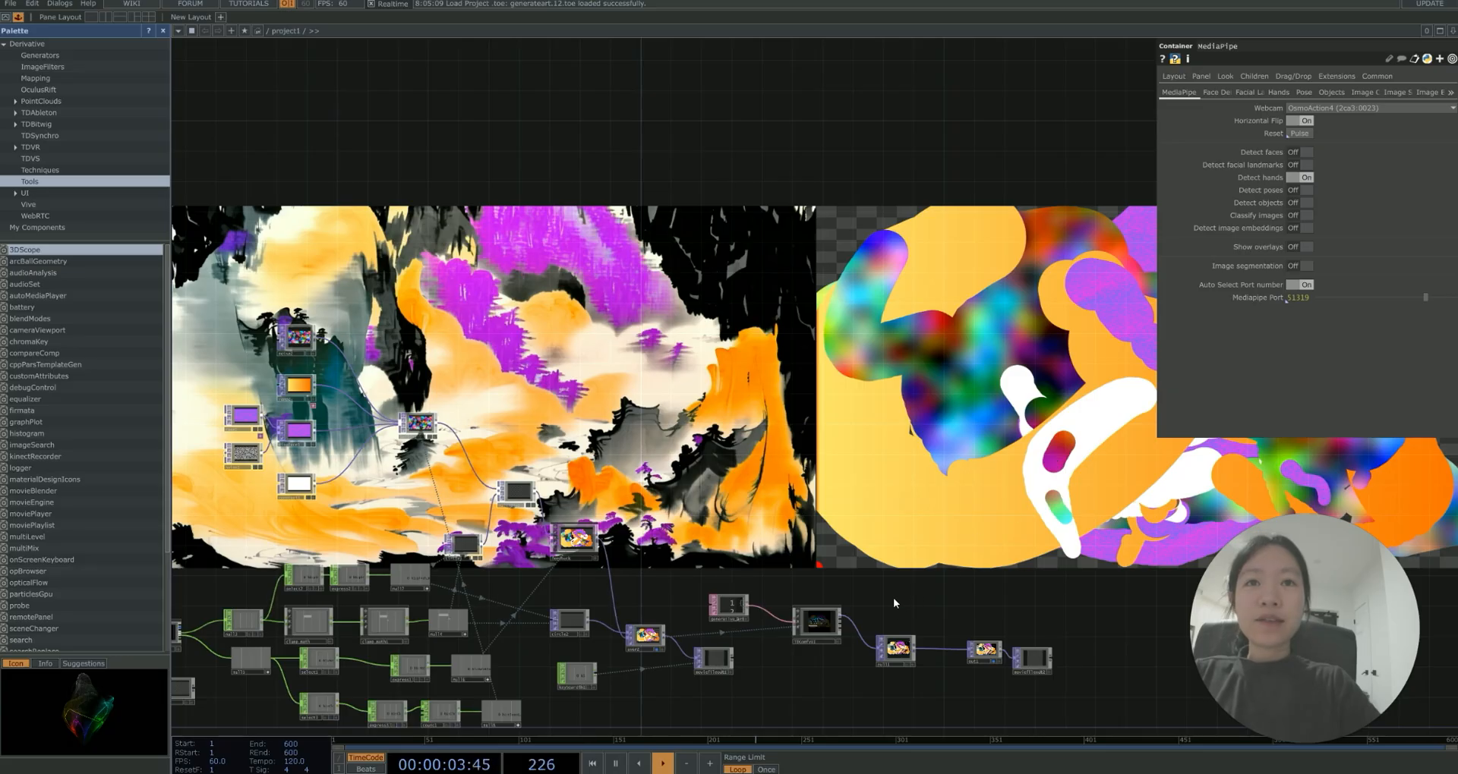
# Examine the node network from the colour sources and feedback loop through over2 to TDComfyUI and the output nodes.
pyautogui.moveTo(891, 598); pyautogui.dragTo(1016, 501)
pyautogui.scroll(3, 719, 499)
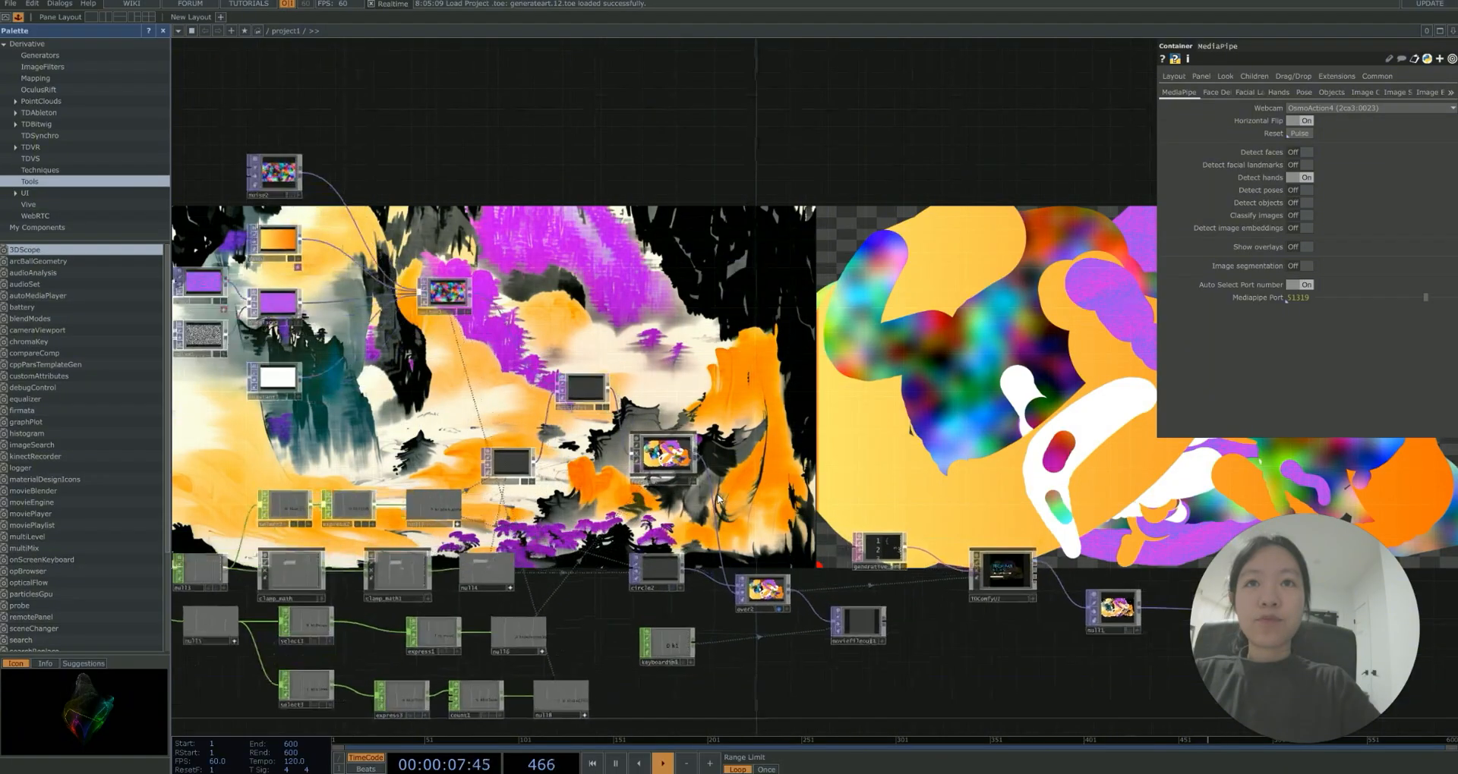
pyautogui.scroll(3, 719, 499)
pyautogui.scroll(5, 719, 499)
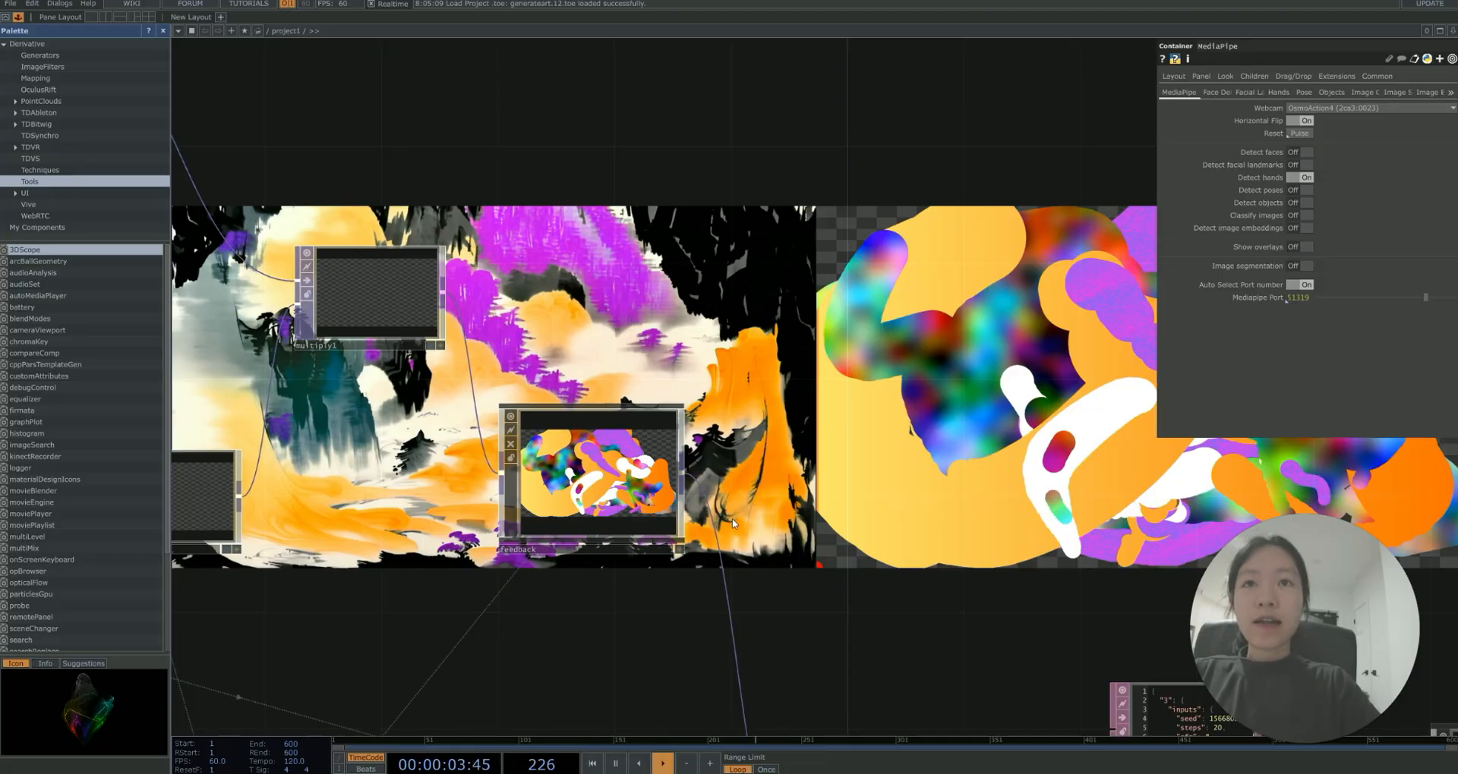
pyautogui.scroll(-3, 732, 530)
pyautogui.moveTo(780, 606); pyautogui.dragTo(654, 436)
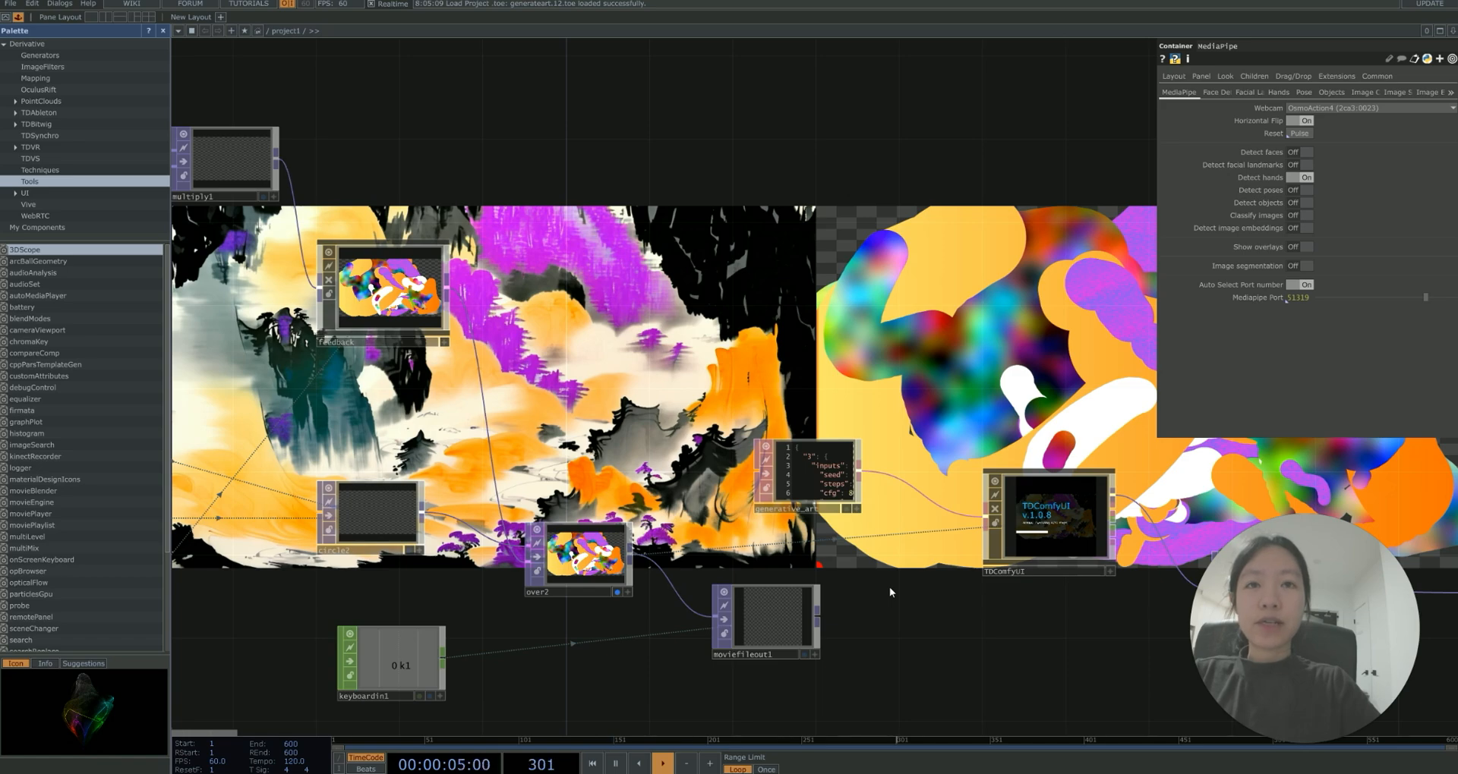
pyautogui.scroll(-3, 891, 585)
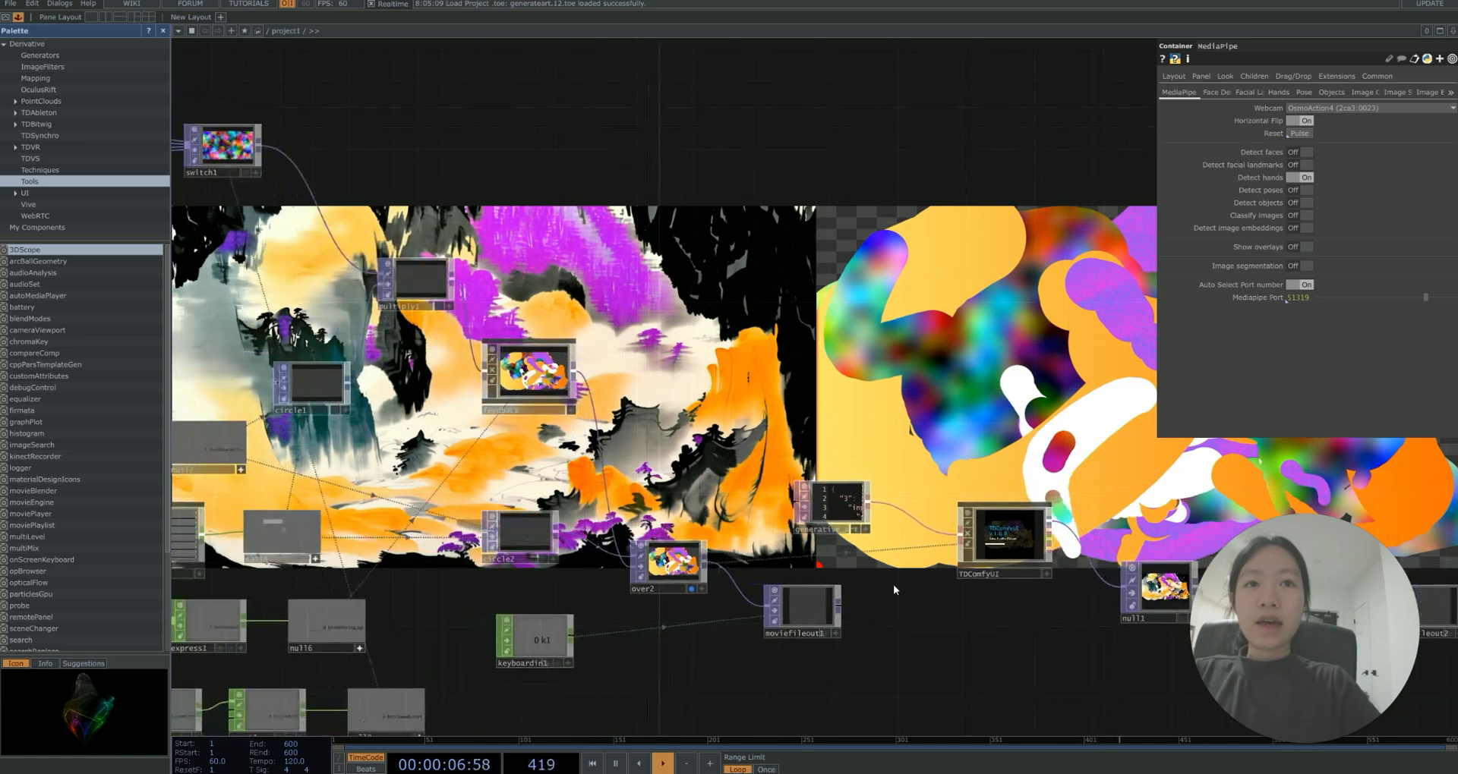
pyautogui.moveTo(892, 585); pyautogui.dragTo(786, 636)
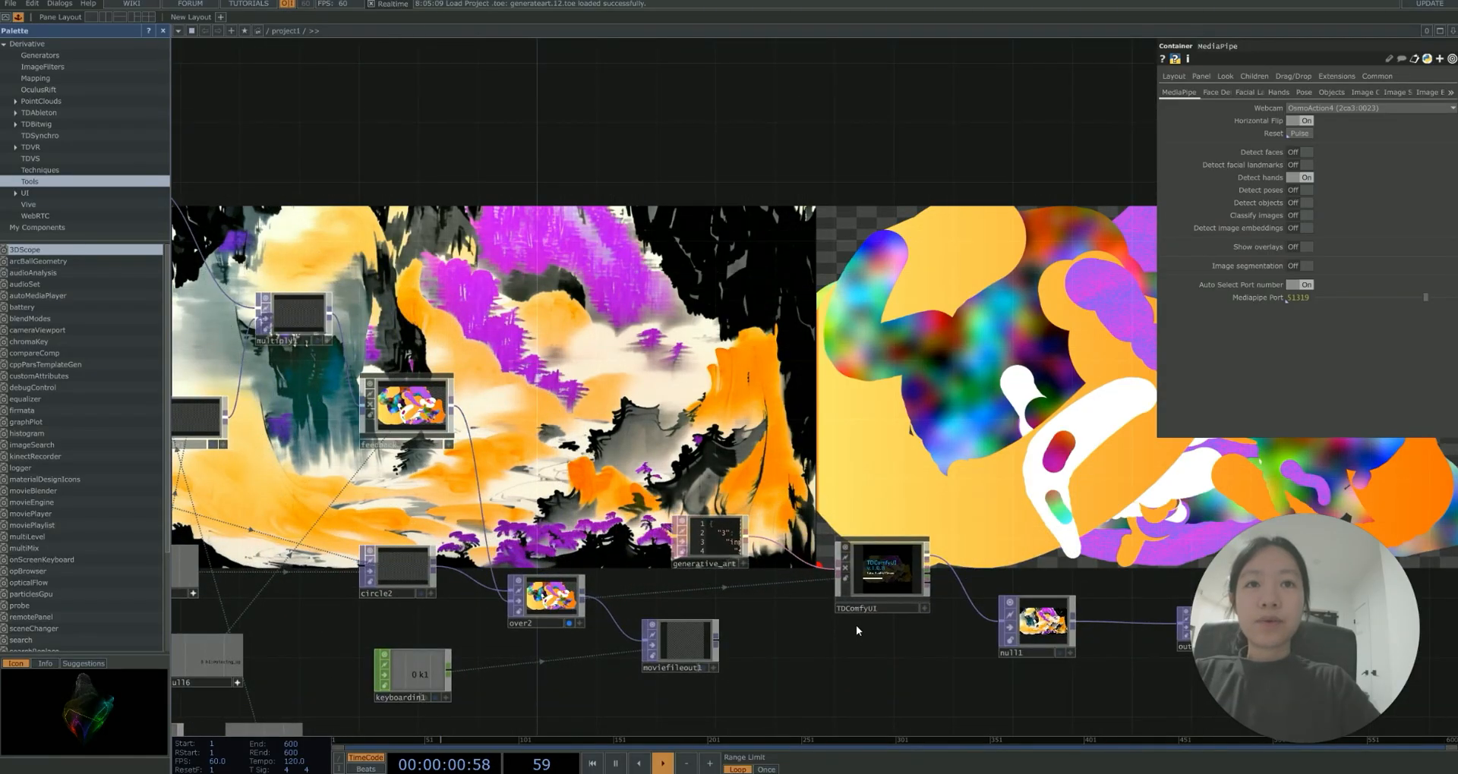
pyautogui.scroll(-3, 855, 626)
pyautogui.moveTo(891, 634); pyautogui.dragTo(792, 627)
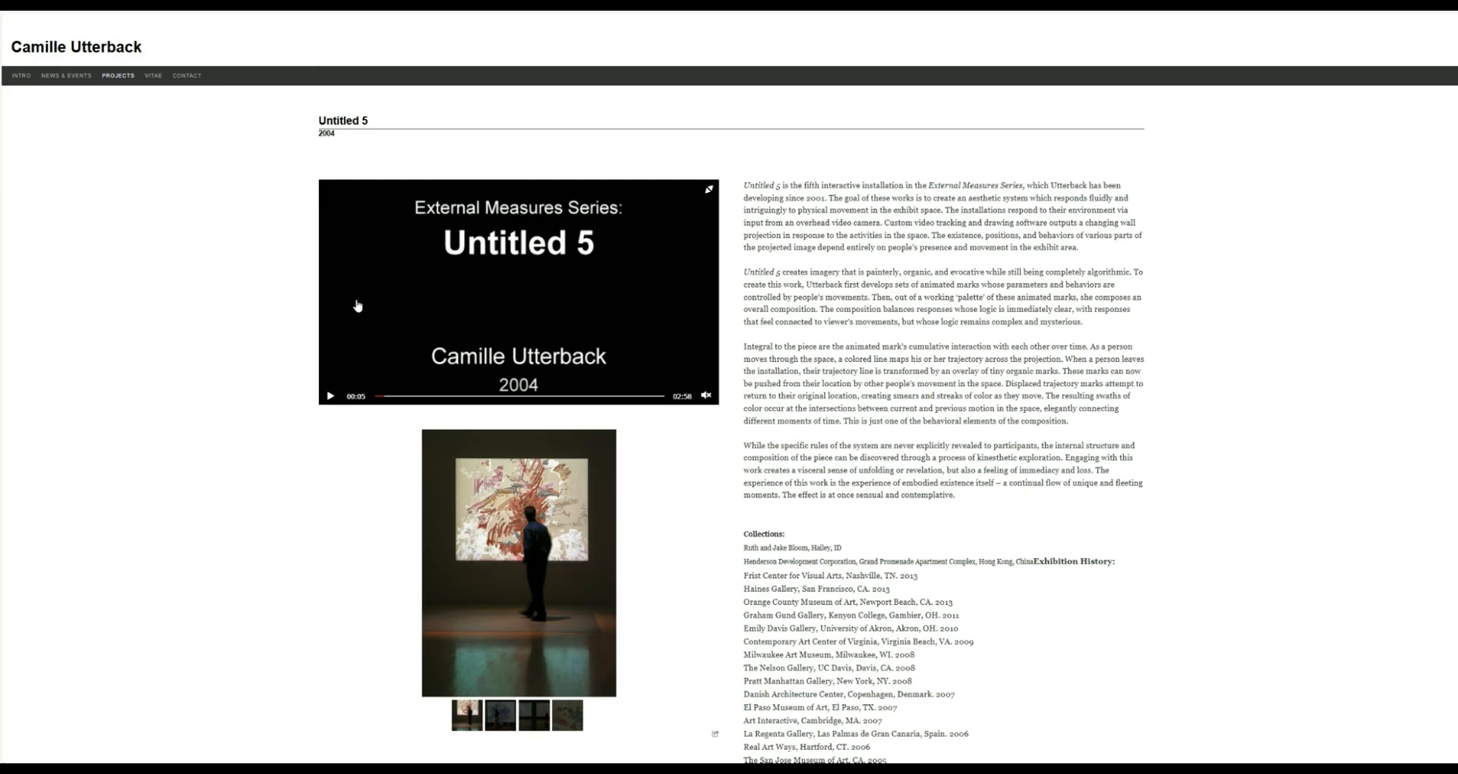
# Switch to the browser and play the Untitled 5 documentation video on the Camille Utterback project page.
pyautogui.click(329, 396)
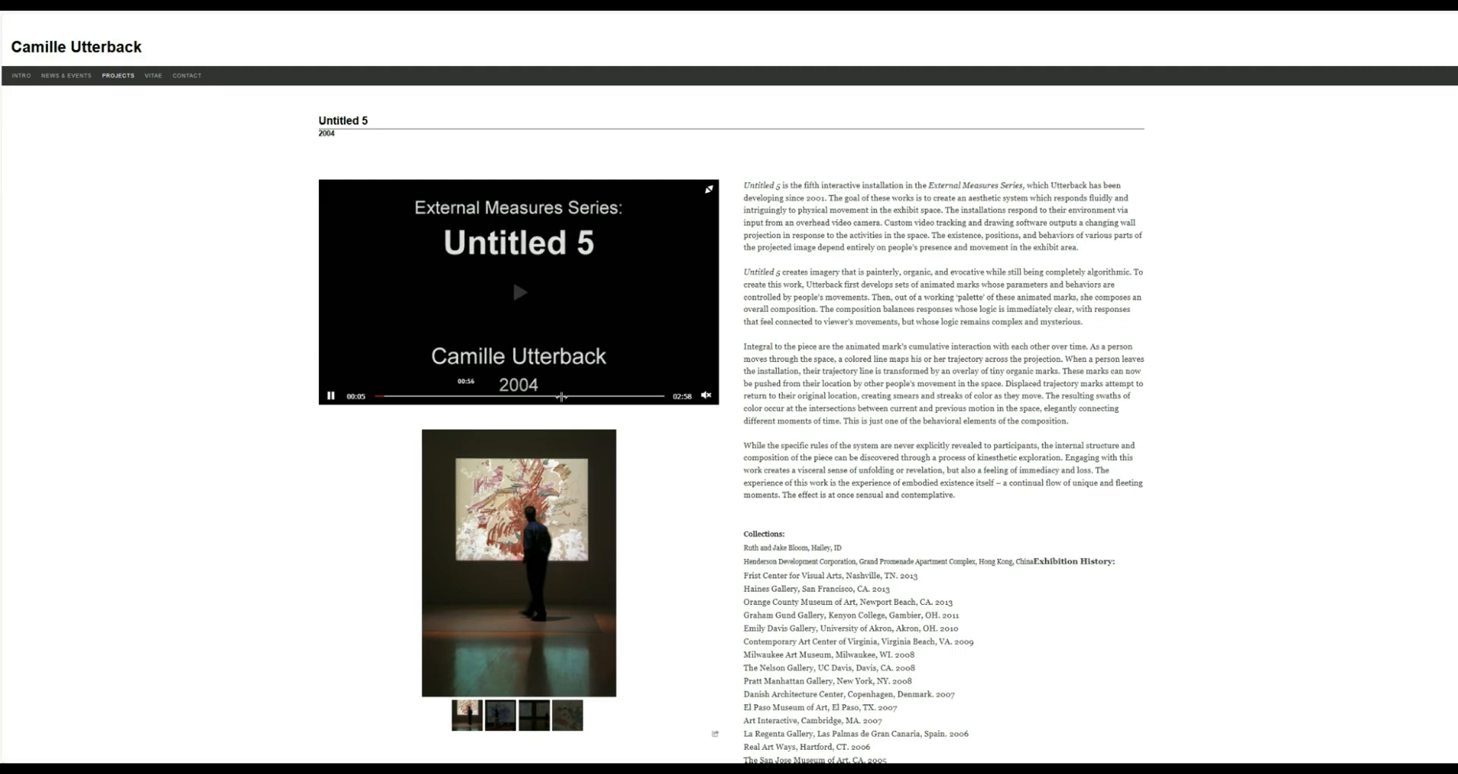
pyautogui.scroll(-1, 868, 395)
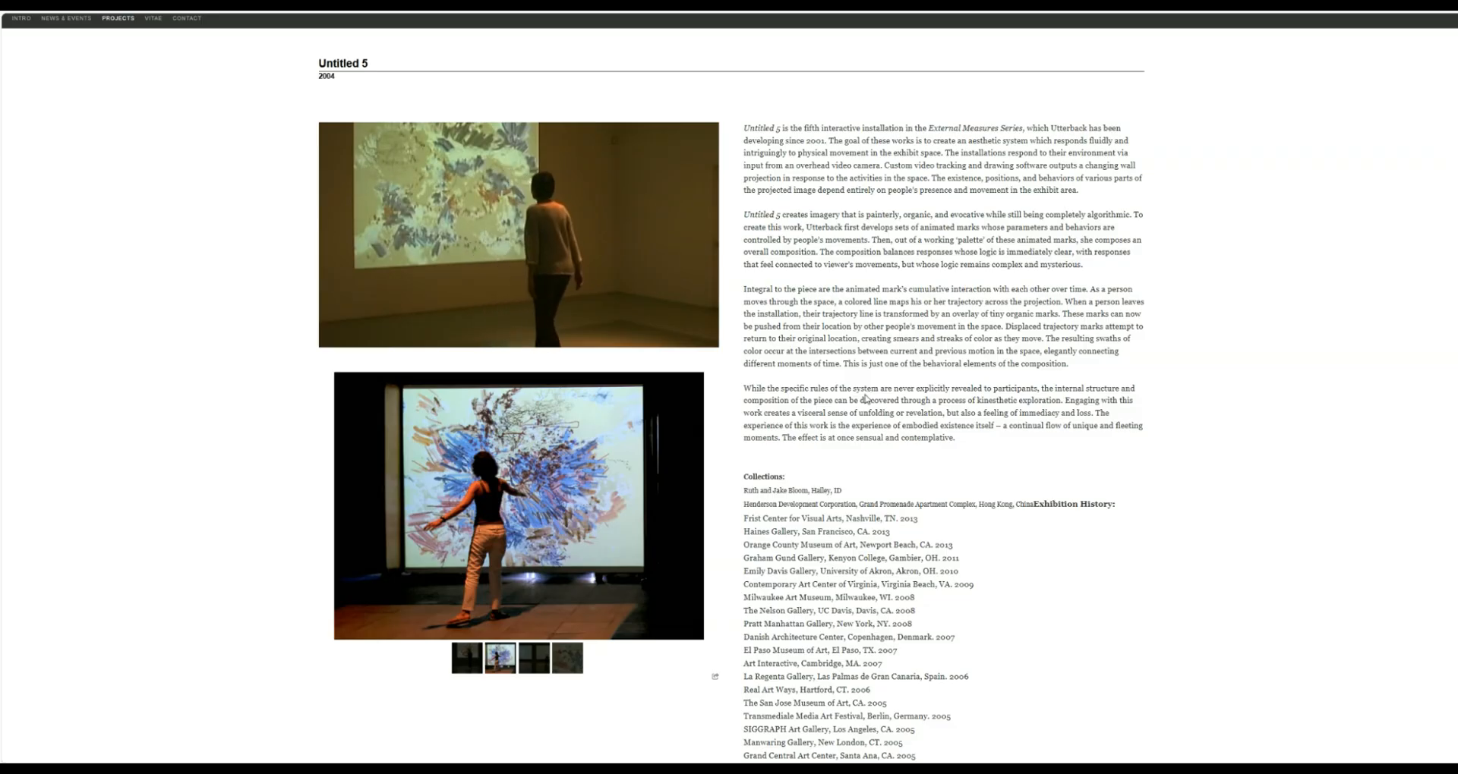
pyautogui.scroll(1, 865, 397)
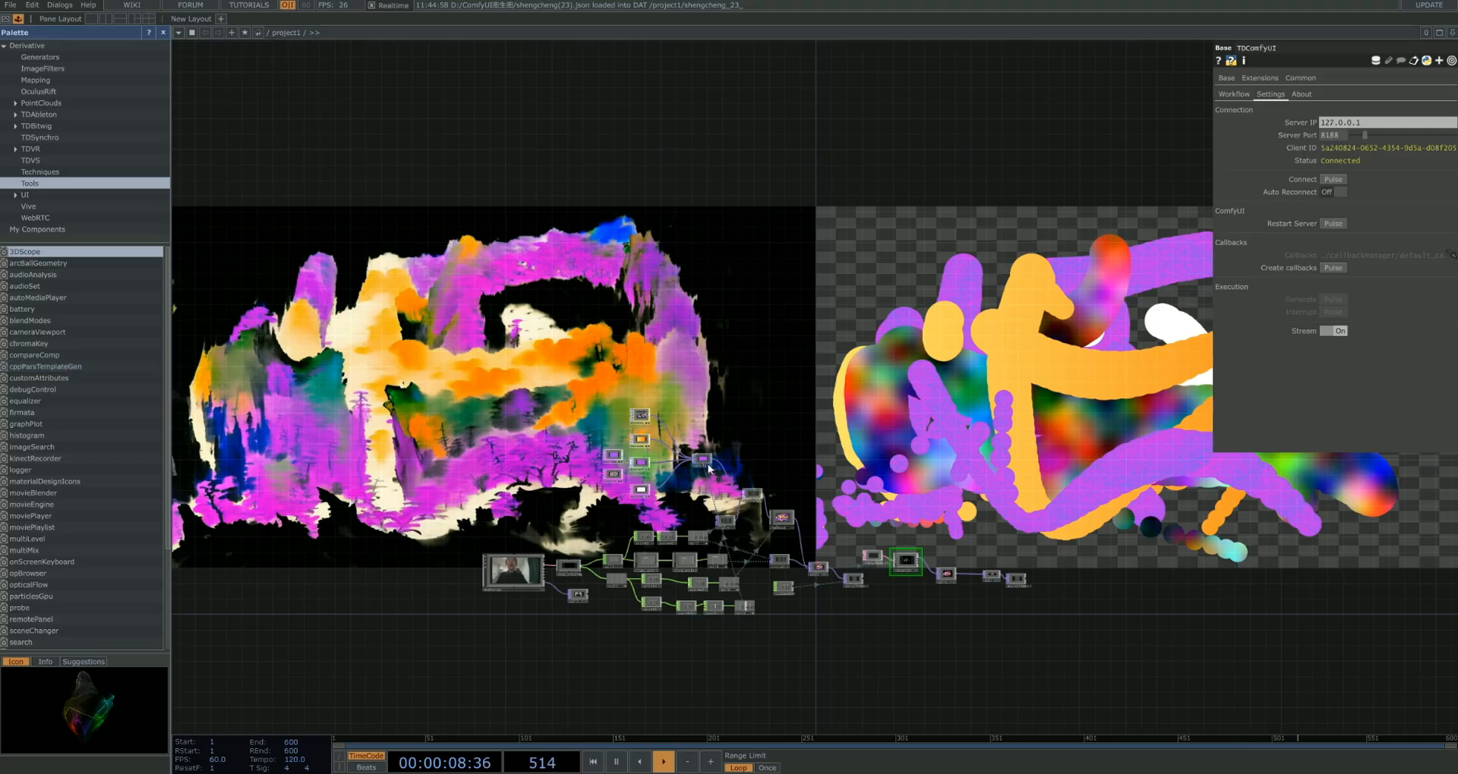
# Switch to TouchDesigner and look over the whole network, from the webcam input through the drawing nodes to the ComfyUI output.
pyautogui.moveTo(813, 485); pyautogui.dragTo(741, 440)
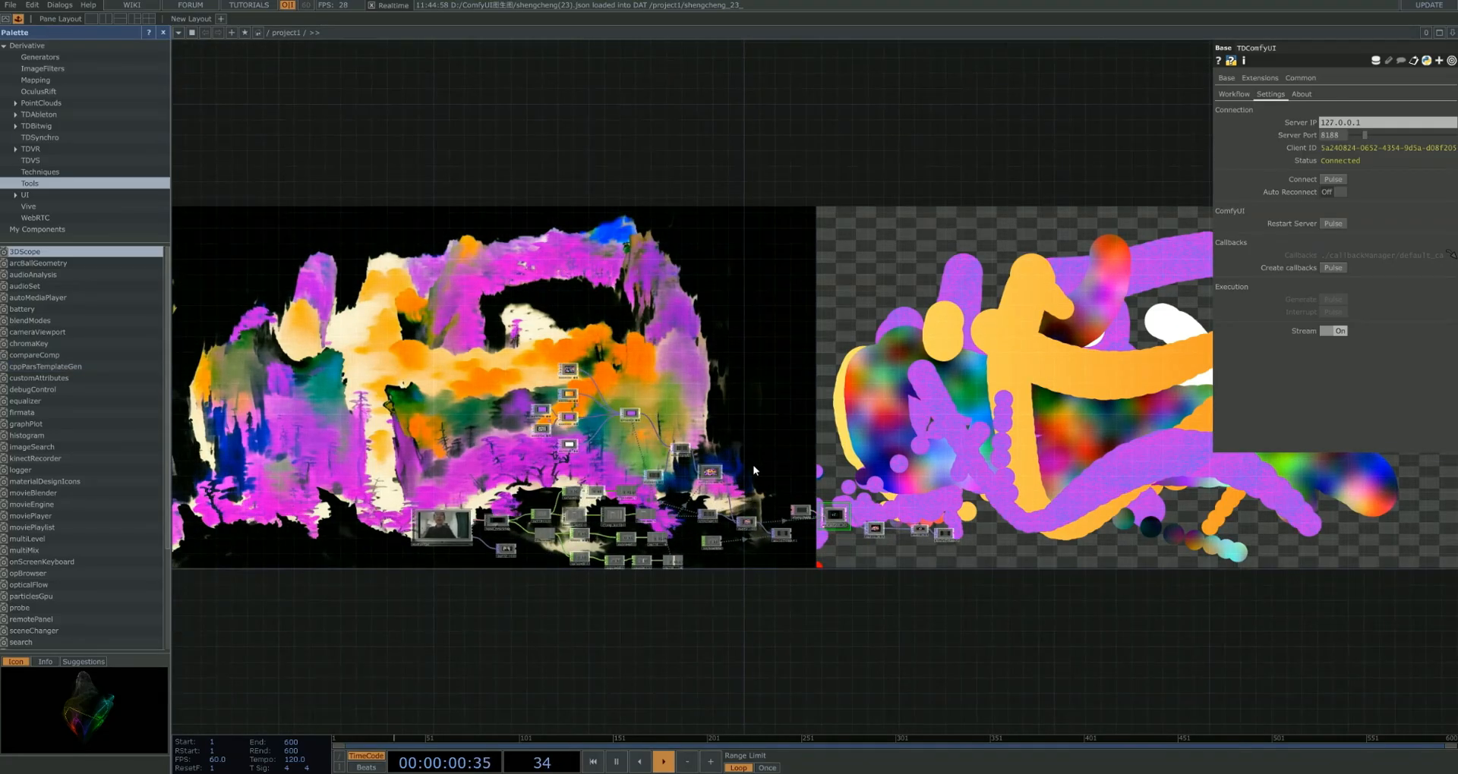
pyautogui.scroll(5, 747, 493)
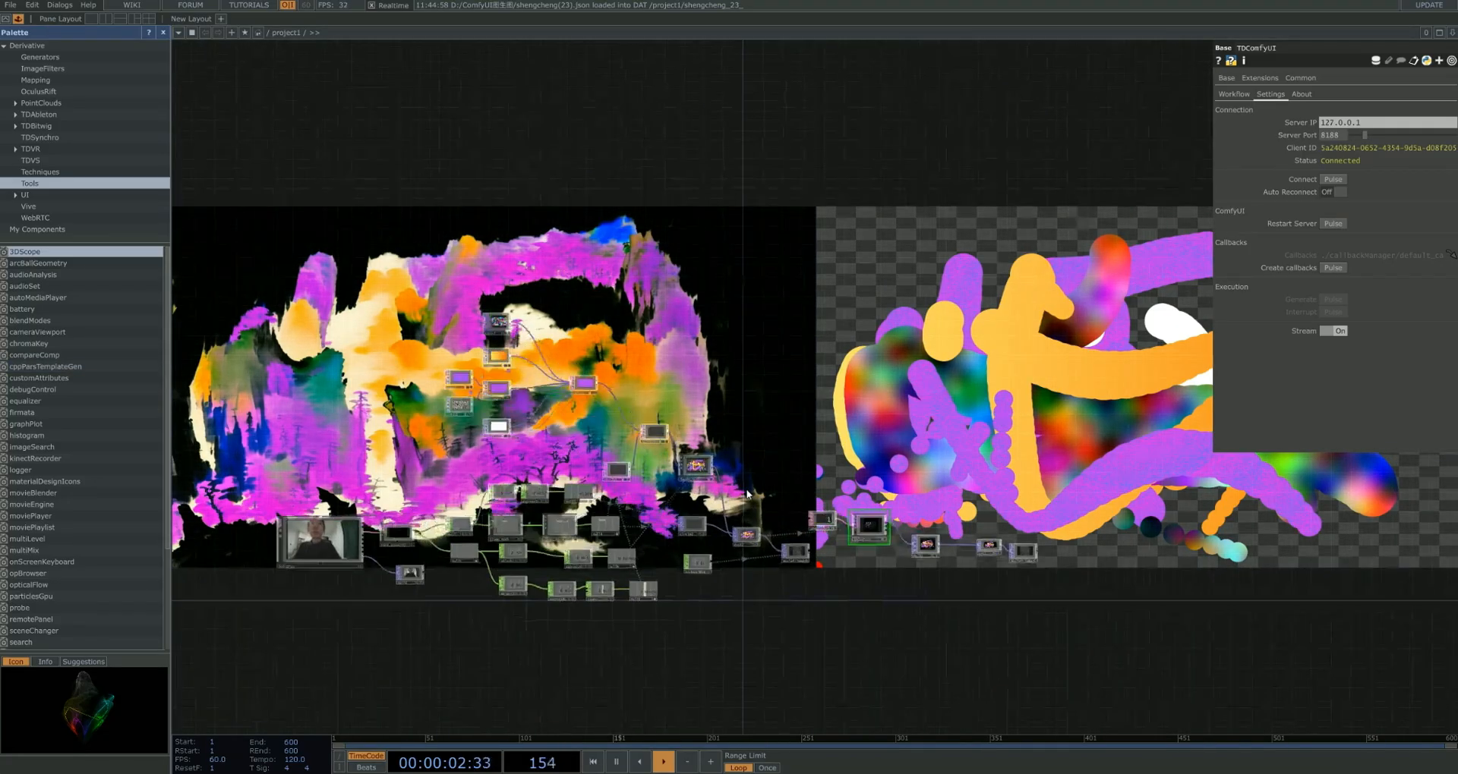
pyautogui.moveTo(769, 505); pyautogui.dragTo(600, 439)
pyautogui.moveTo(612, 395); pyautogui.dragTo(1119, 630, button='right')
pyautogui.scroll(-2, 786, 610)
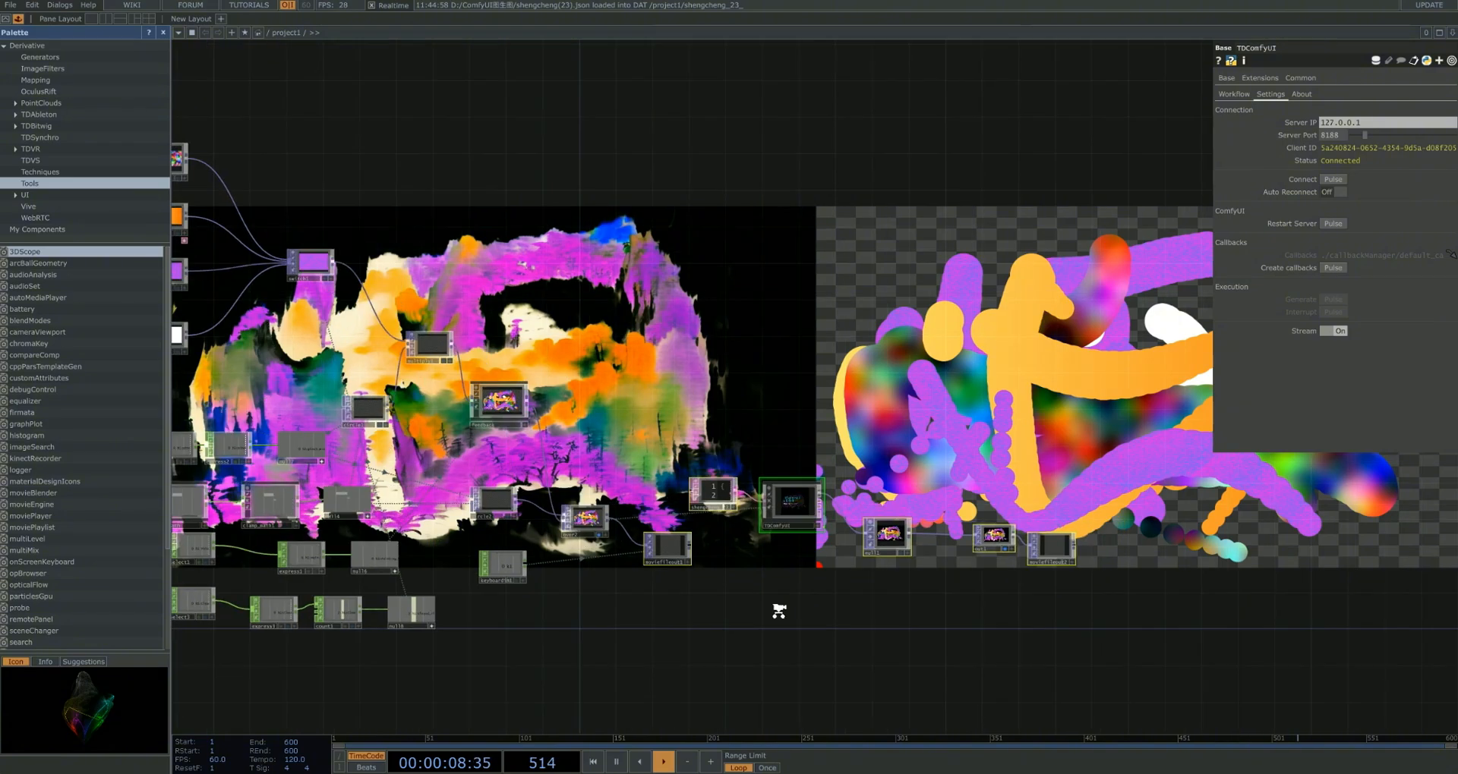
pyautogui.moveTo(672, 626); pyautogui.dragTo(918, 589)
pyautogui.scroll(-2, 900, 632)
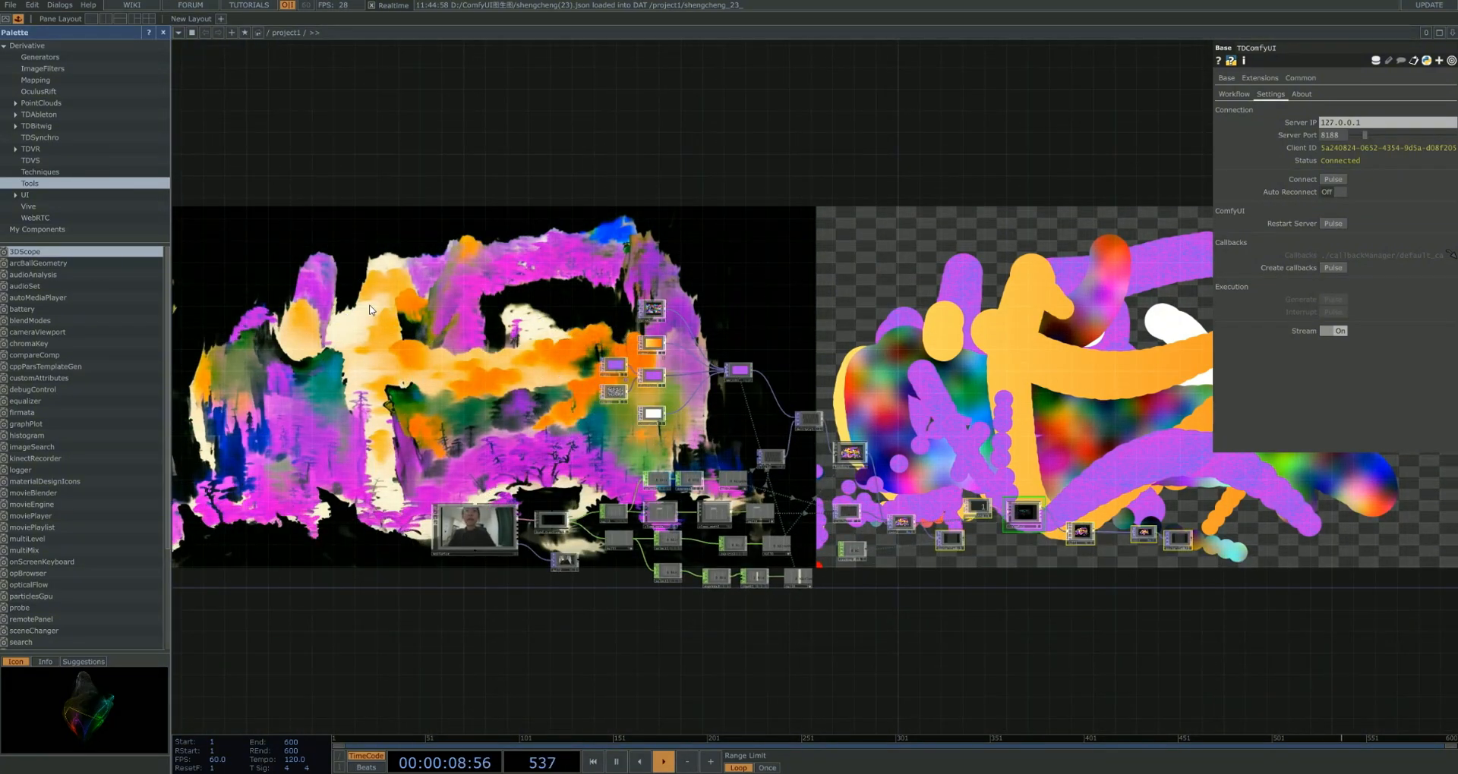
pyautogui.moveTo(458, 301); pyautogui.dragTo(211, 294)
pyautogui.scroll(2, 493, 355)
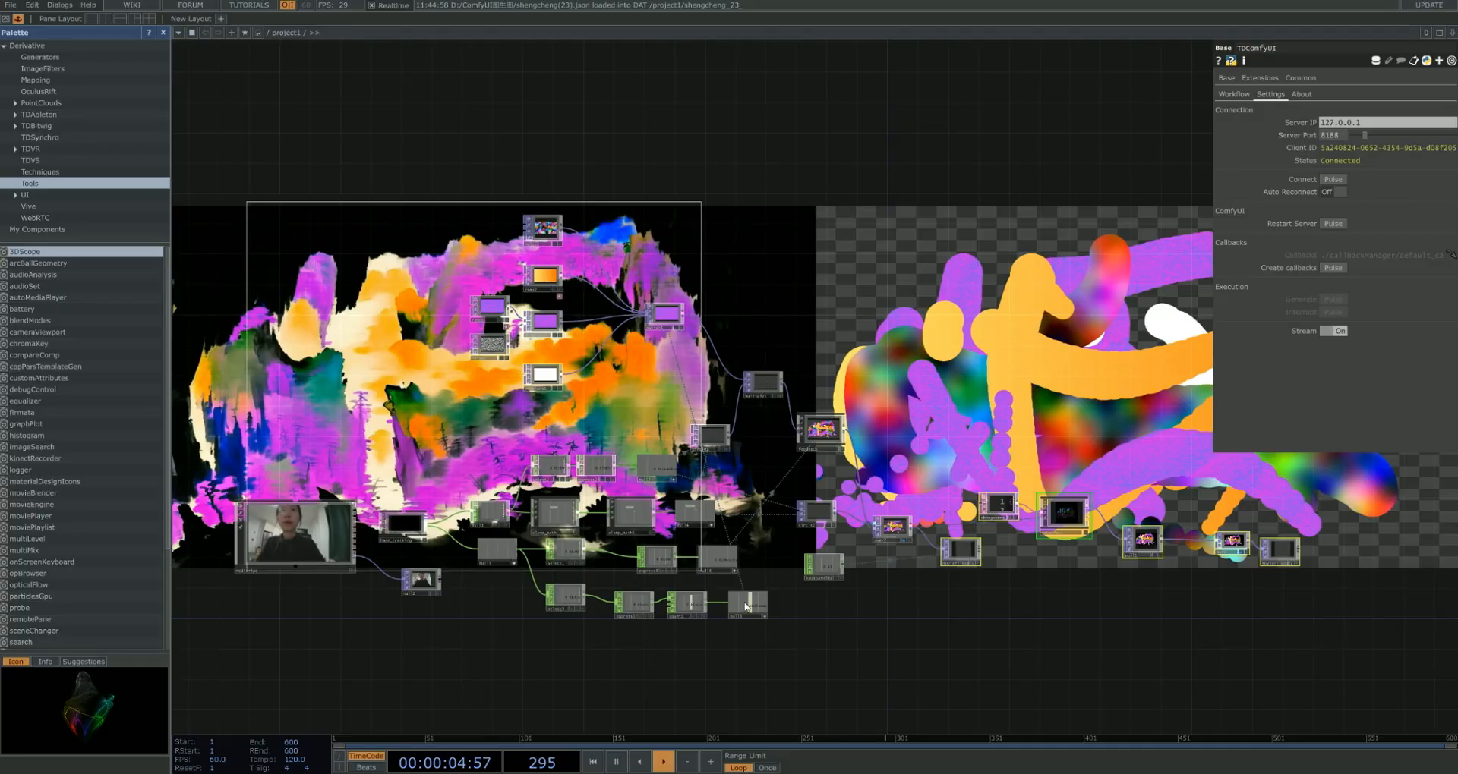
# Select the hand_tracking container and follow the node chain from it to the TDComfyUI component.
pyautogui.click(404, 524)
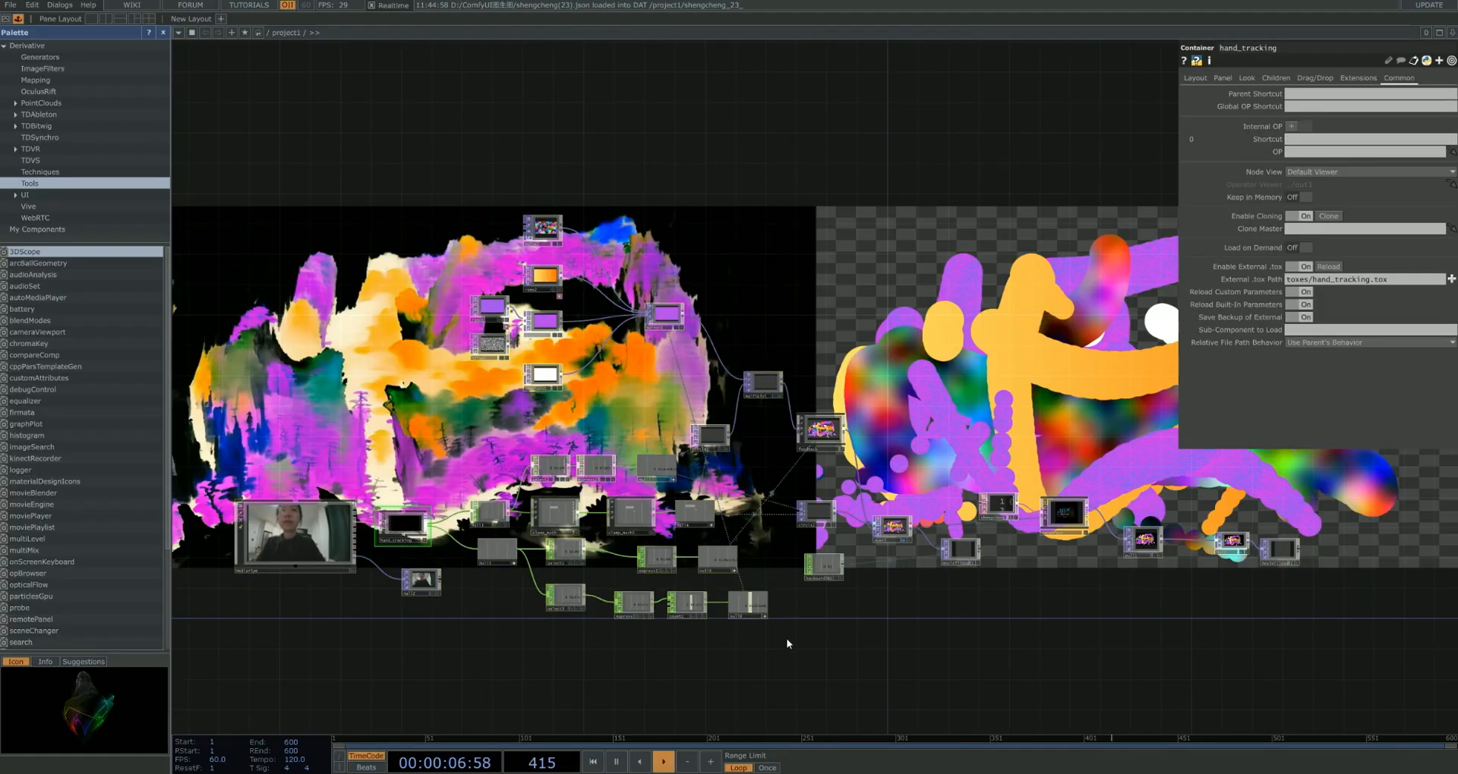
pyautogui.moveTo(855, 635); pyautogui.dragTo(702, 649)
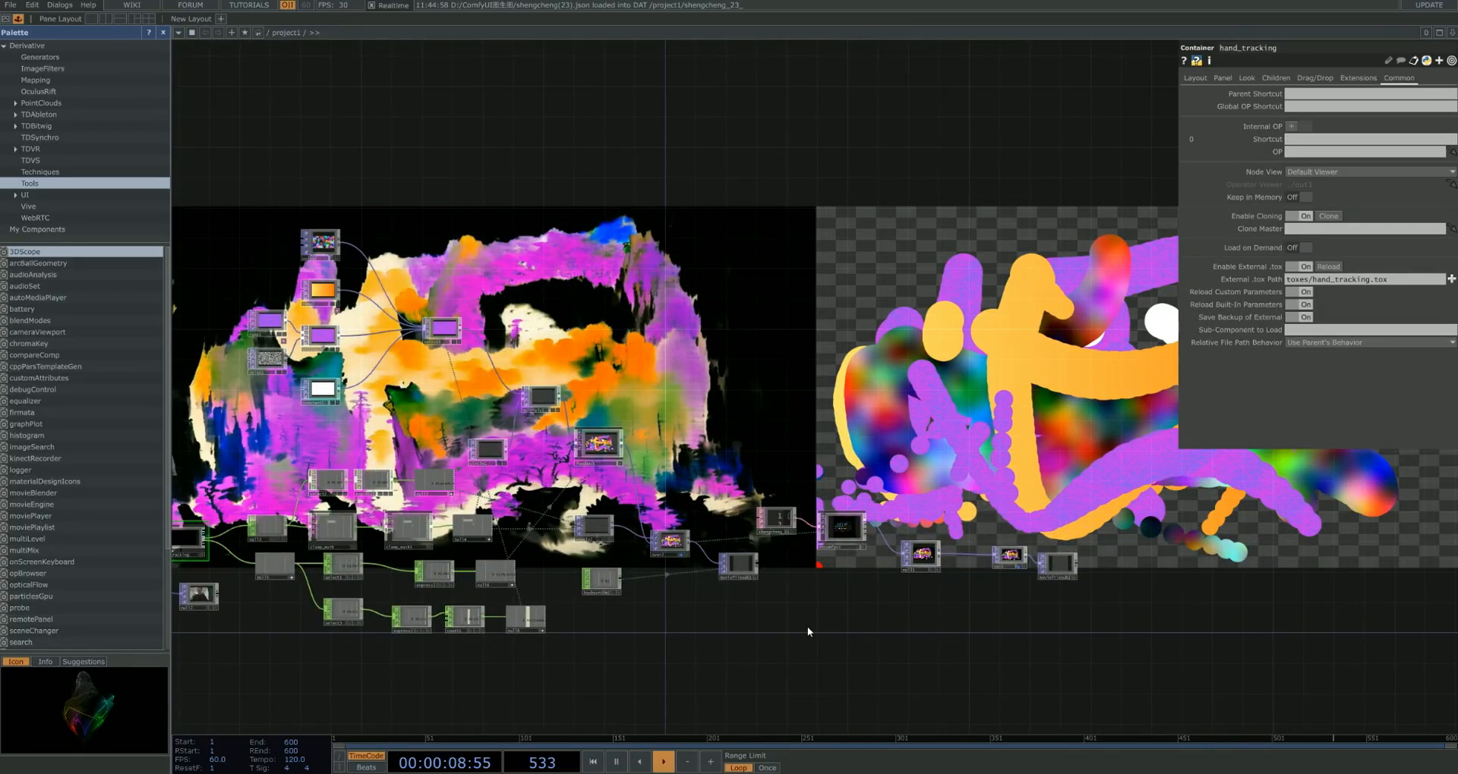
pyautogui.scroll(3, 807, 629)
pyautogui.moveTo(849, 600); pyautogui.dragTo(718, 606)
pyautogui.scroll(3, 718, 604)
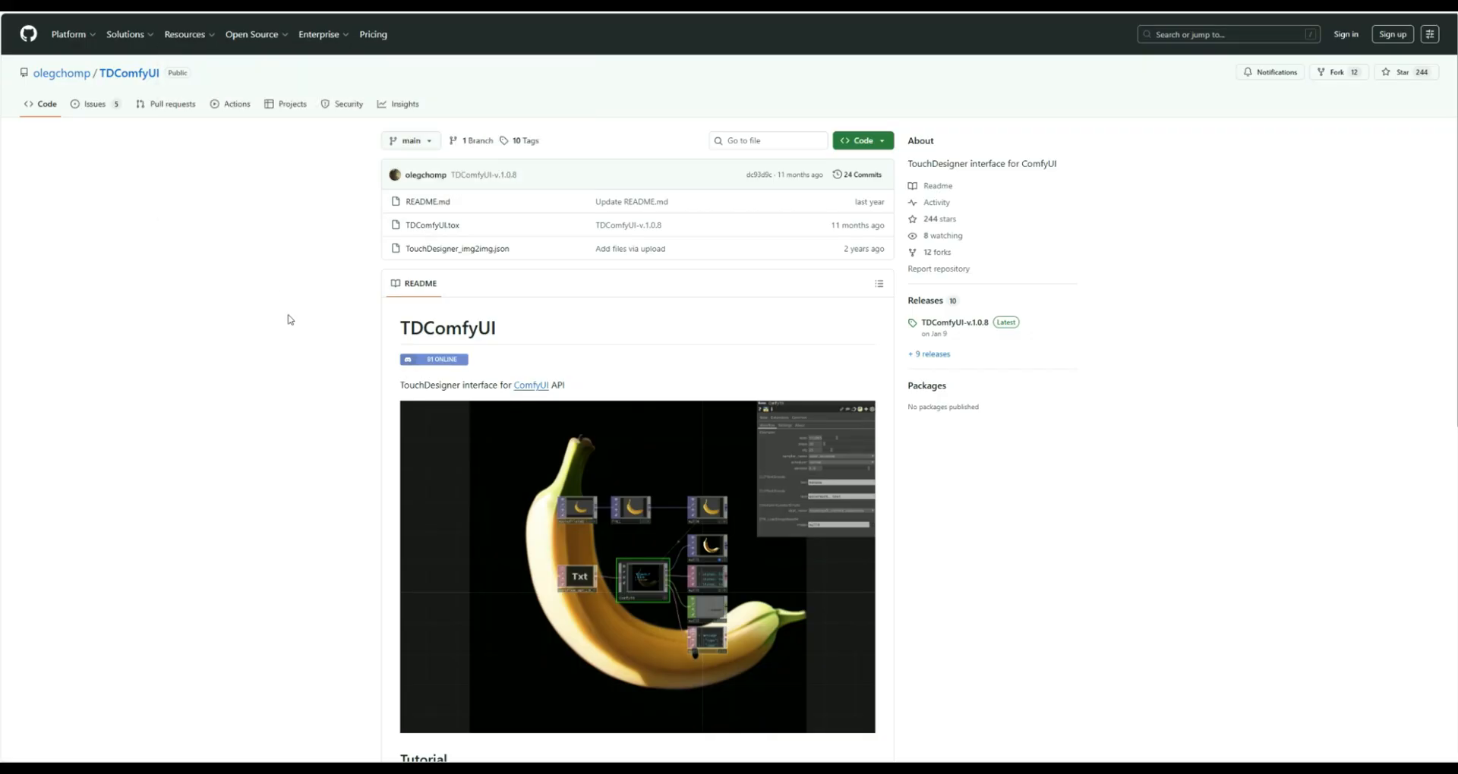
# Switch to the browser and look through the README of the olegchomp/TDComfyUI repository on GitHub.
pyautogui.scroll(-2, 316, 356)
pyautogui.scroll(2, 316, 355)
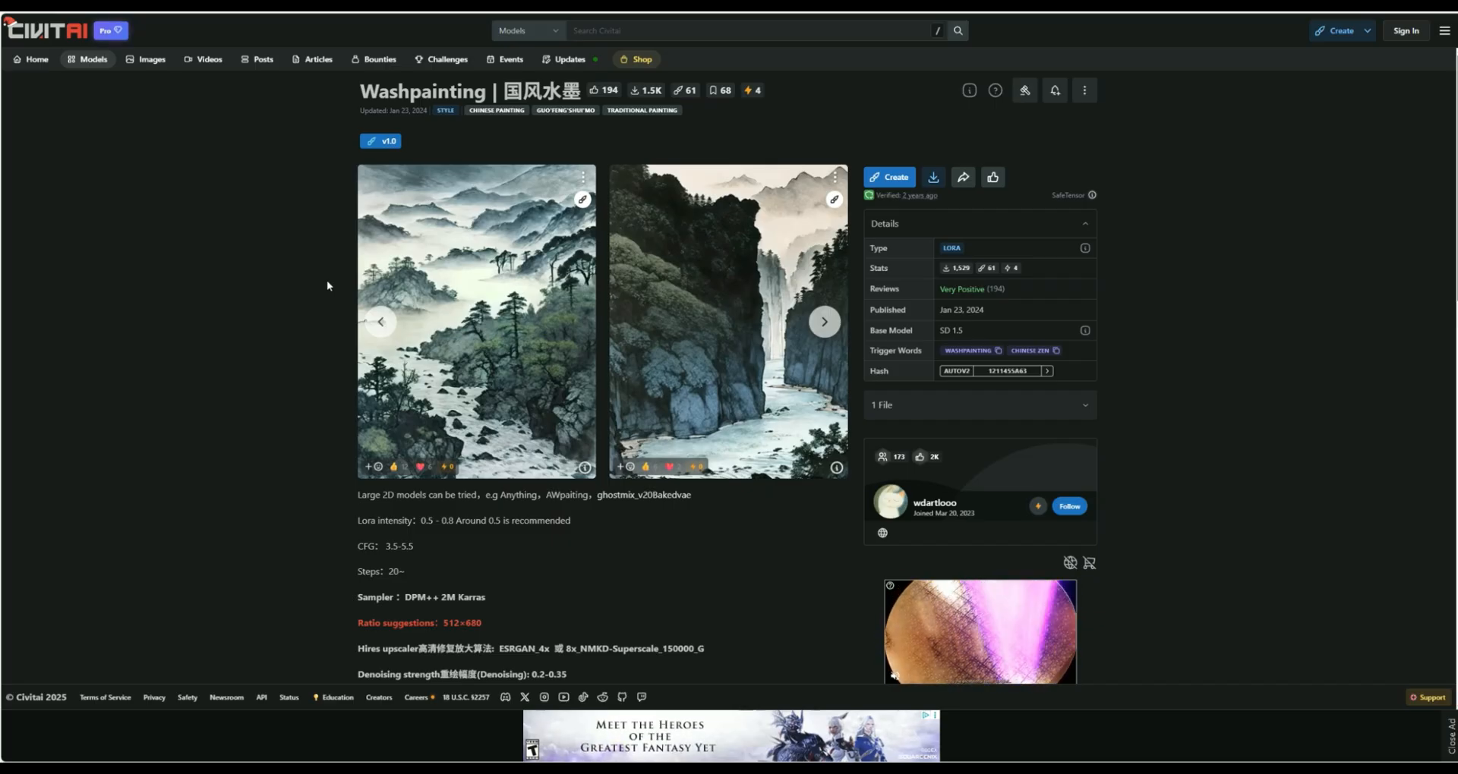
# Read the recommended settings and details of the Washpainting LoRA on its Civitai page.
pyautogui.scroll(-3, 327, 281)
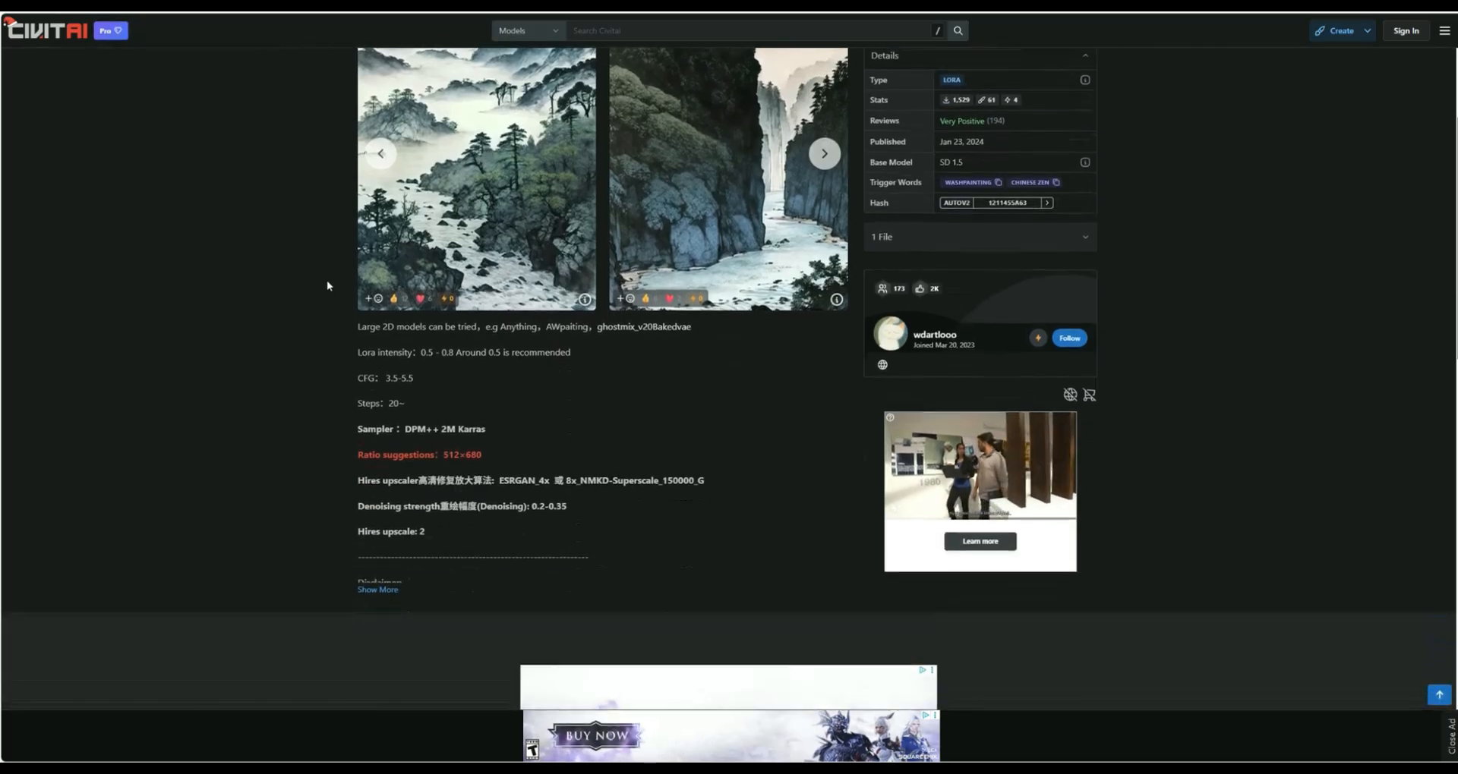
pyautogui.scroll(3, 325, 284)
pyautogui.scroll(1, 325, 284)
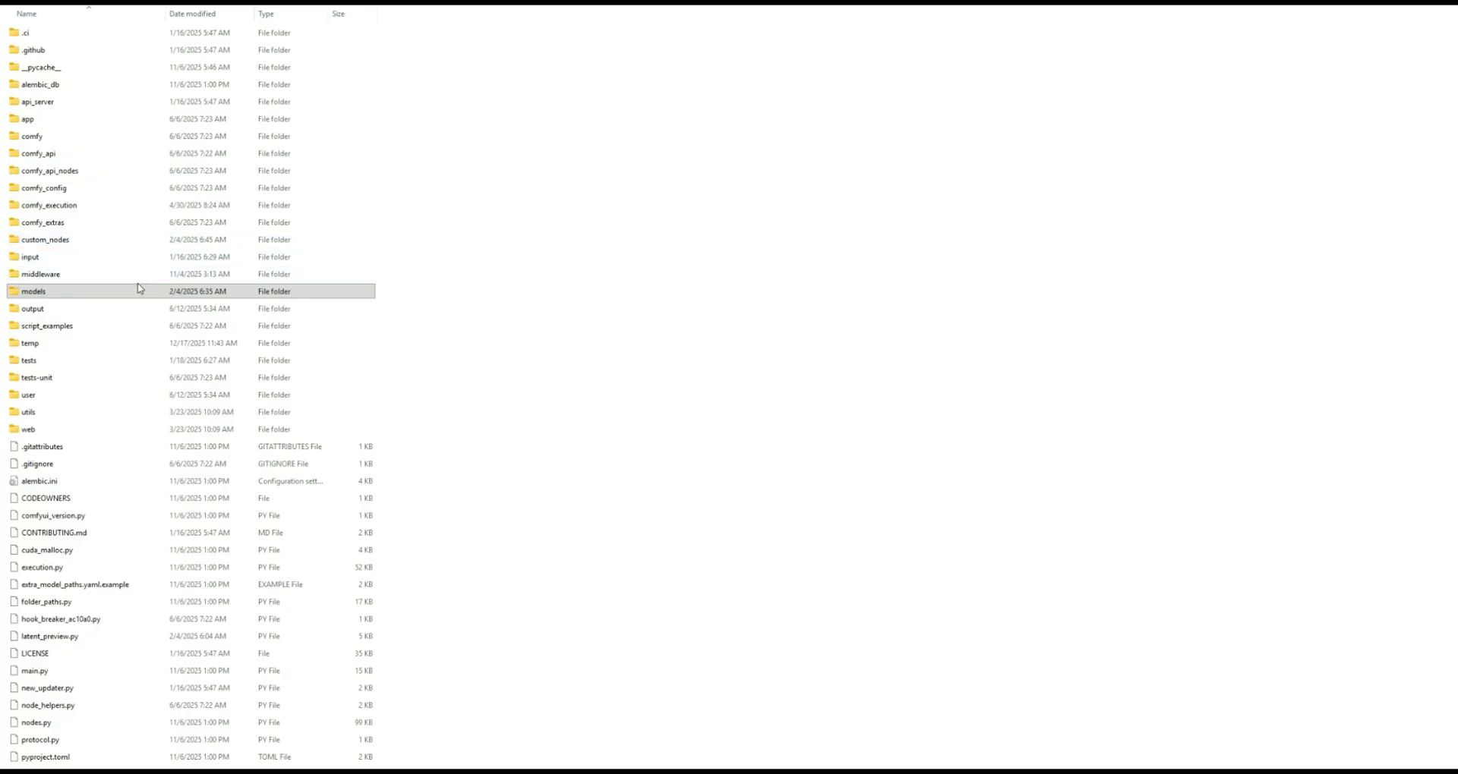
# Switch to the file manager and open the models folder inside the ComfyUI directory.
pyautogui.click(51, 295)
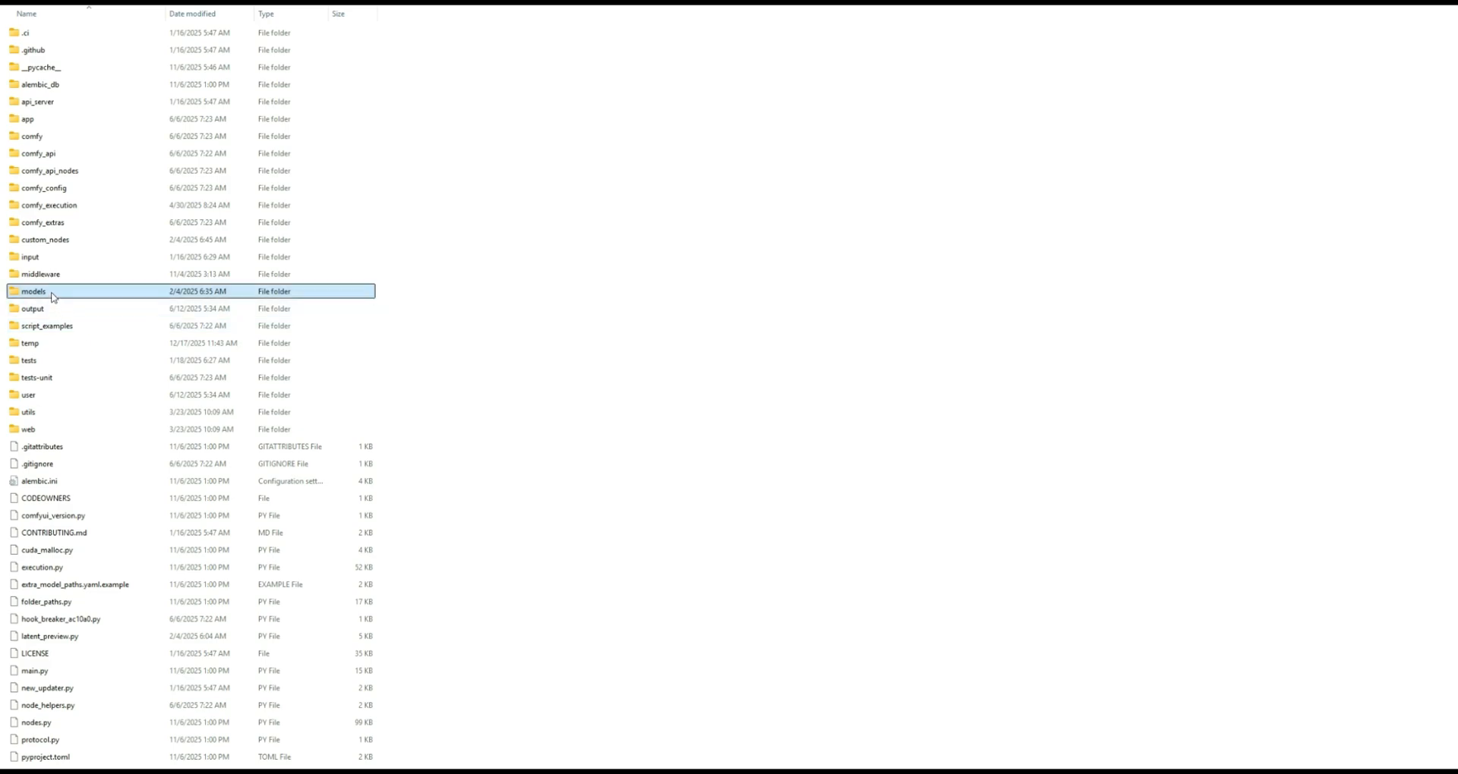
pyautogui.doubleClick(52, 296)
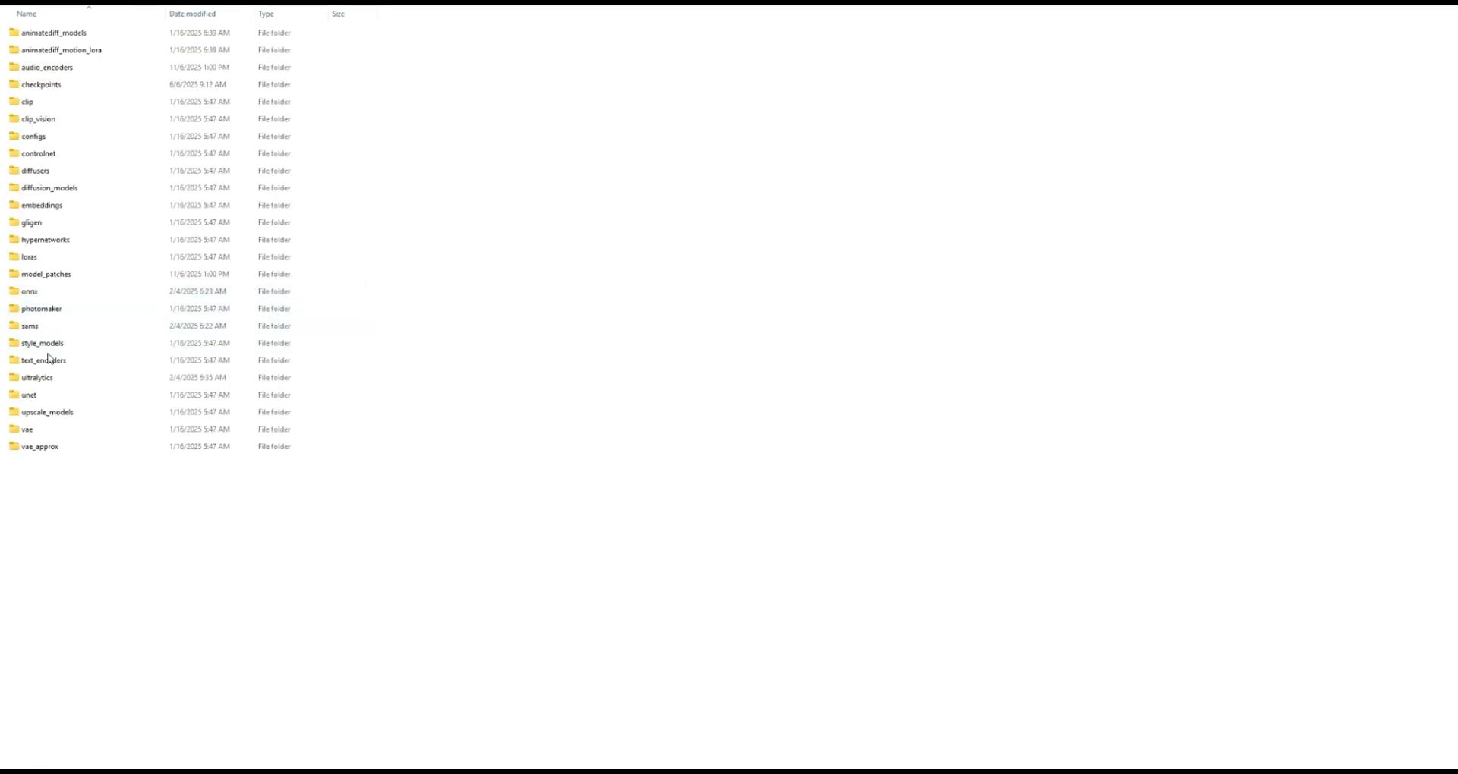
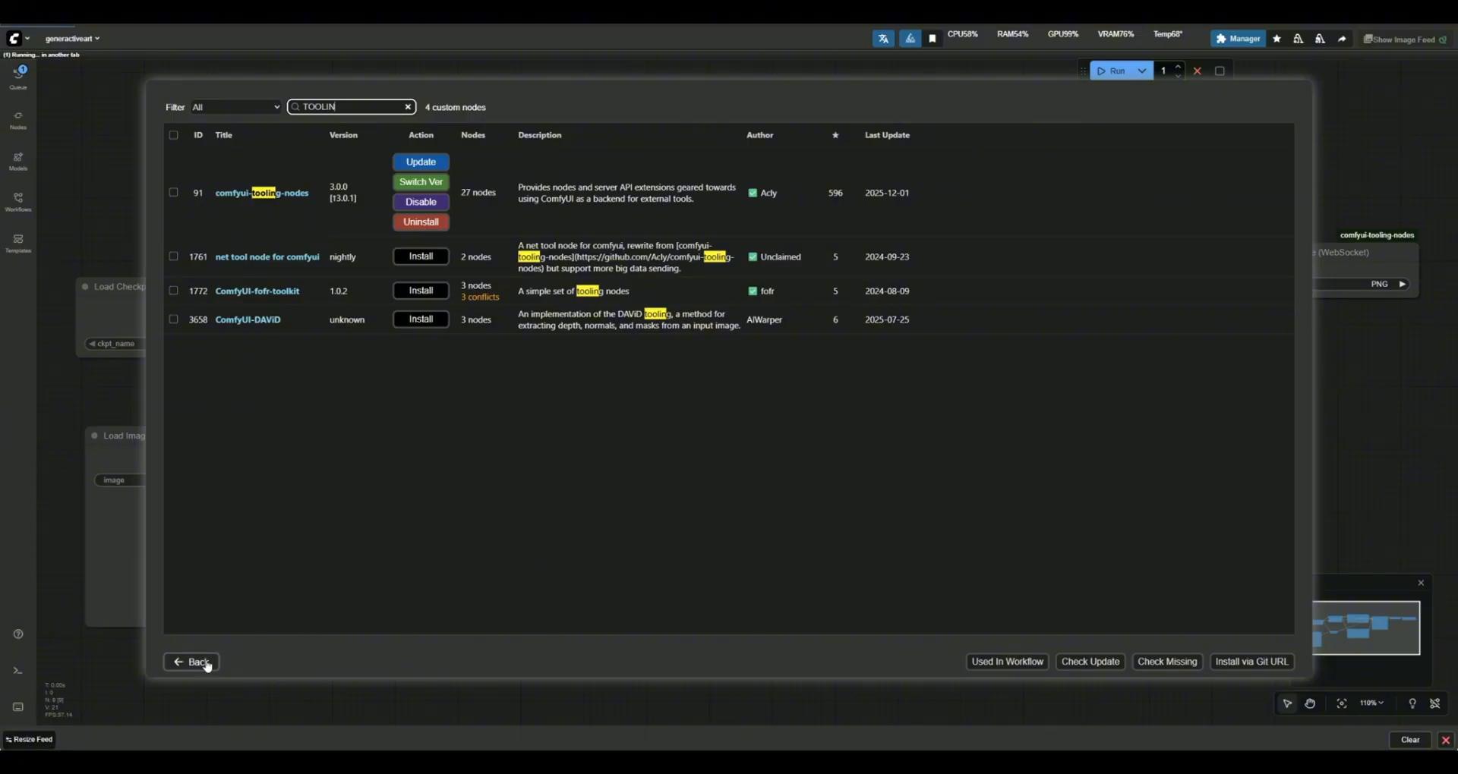
# Leave the custom node list and close ComfyUI Manager to return to the workflow.
pyautogui.click(194, 662)
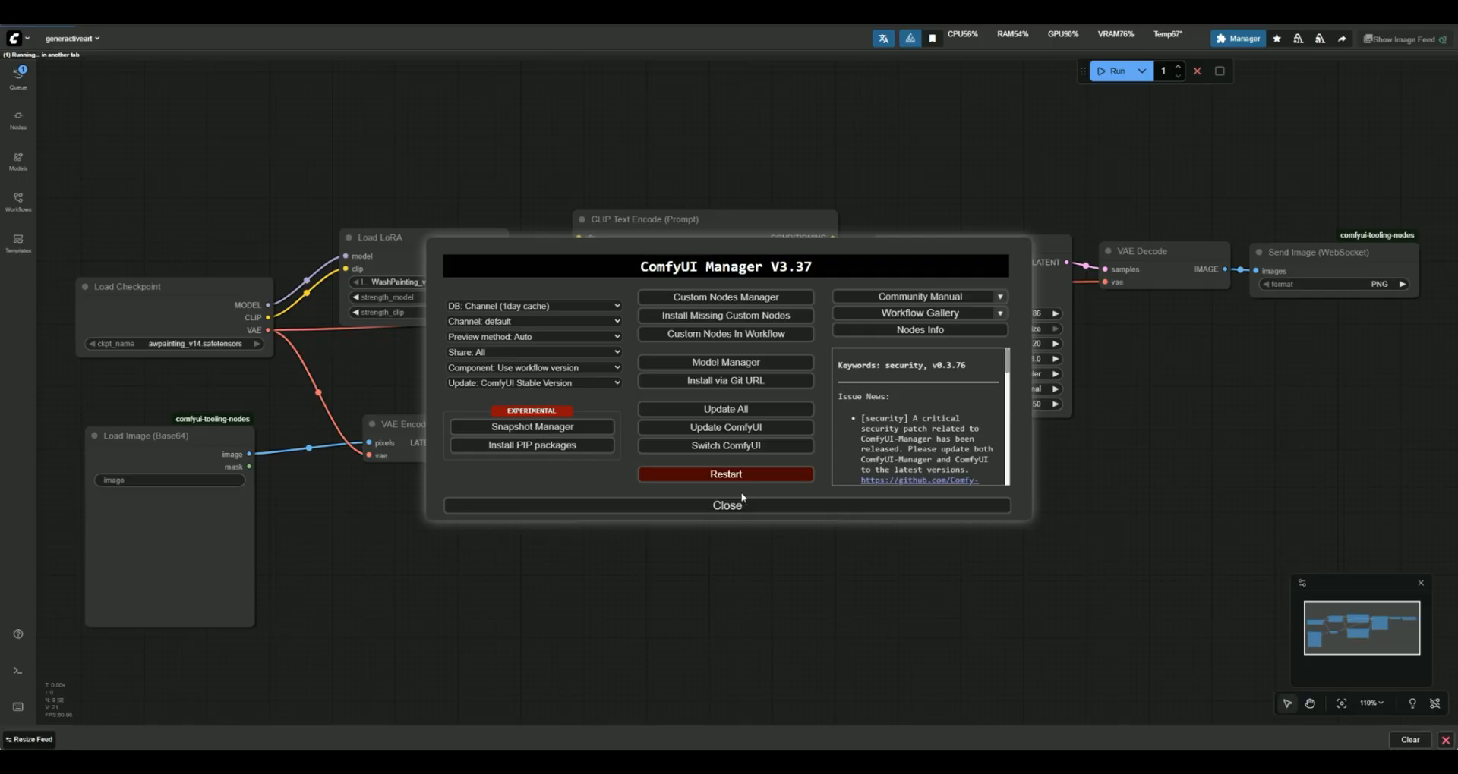
pyautogui.click(723, 507)
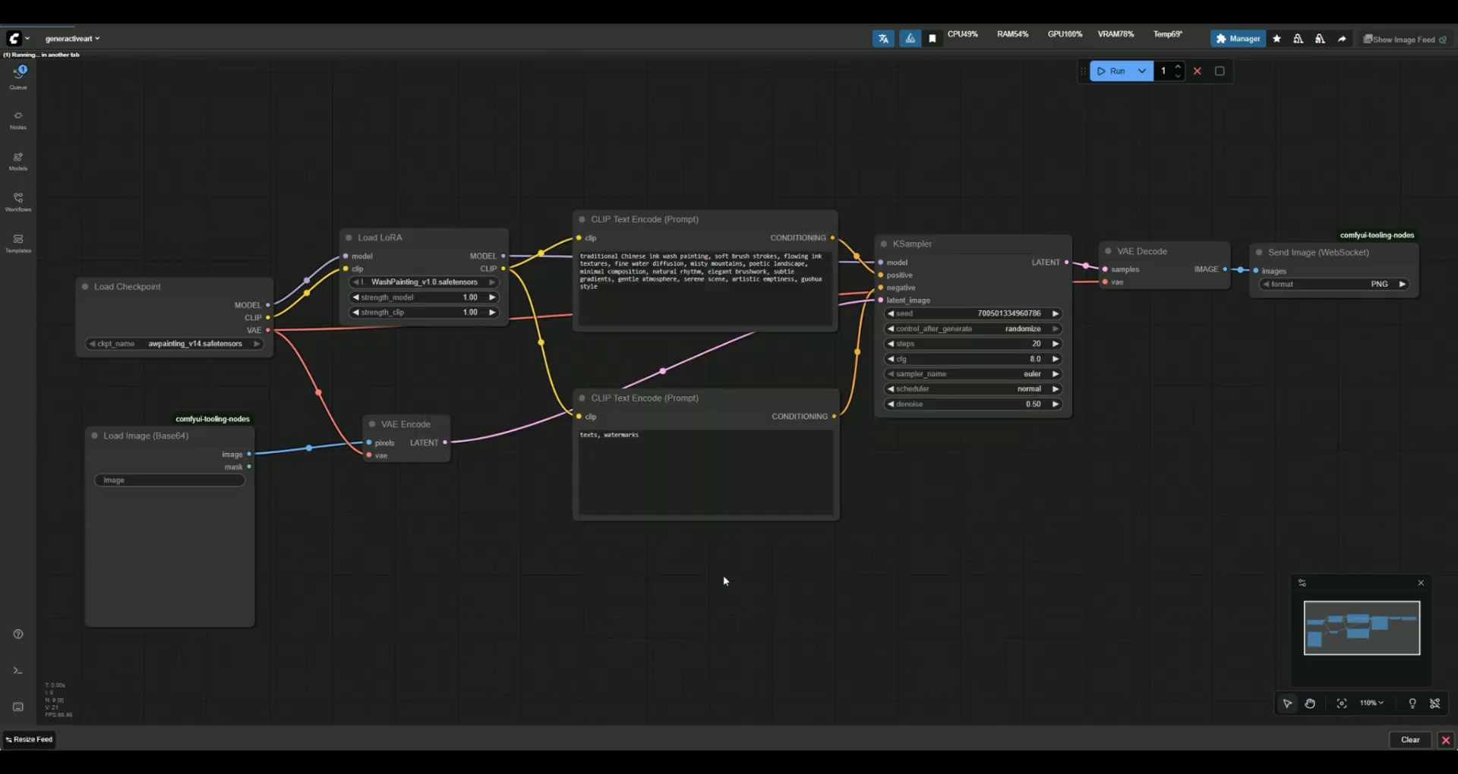
# Examine the overall image-to-image workflow from Load Checkpoint, Load LoRA and Load Image (Base64) to Send Image (WebSocket).
pyautogui.scroll(-1, 586, 581)
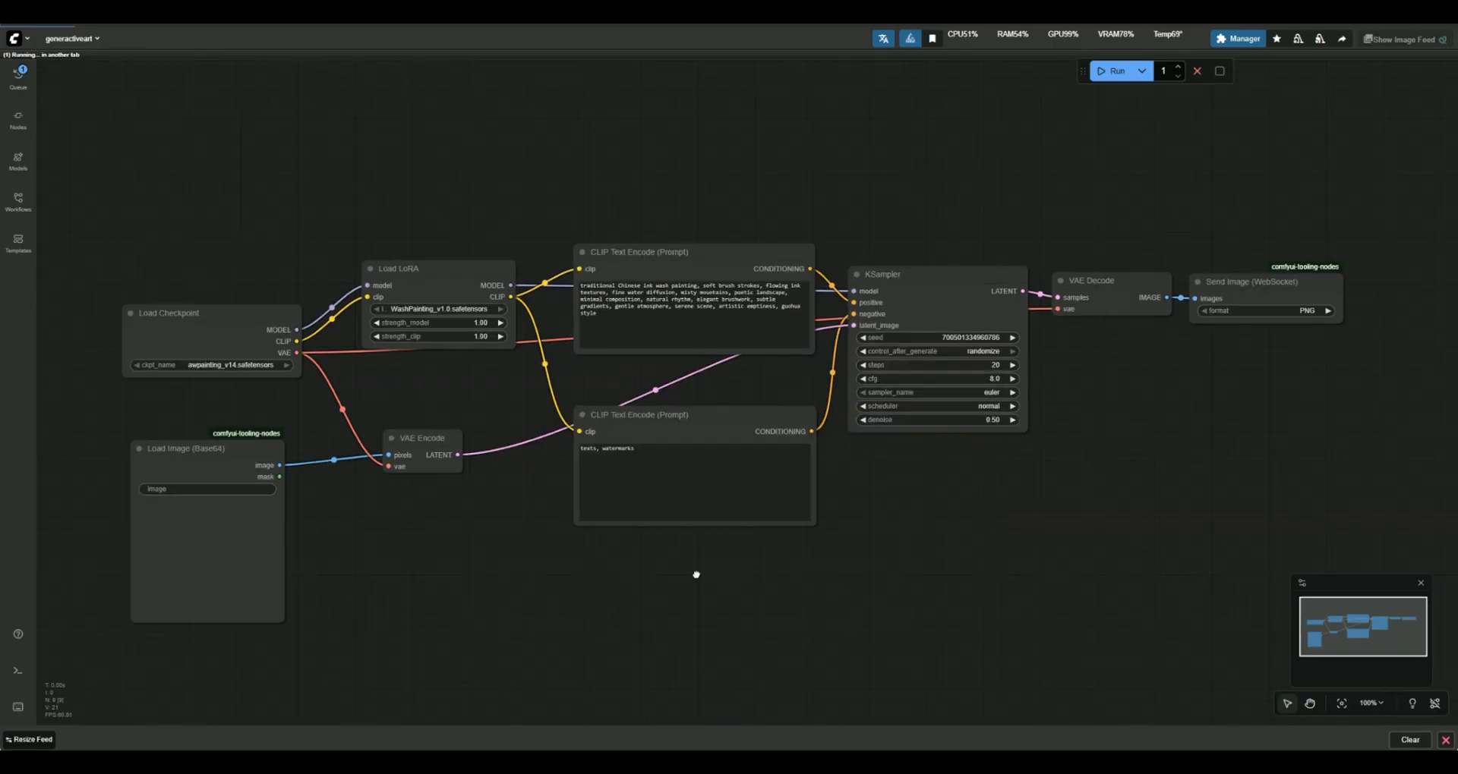
pyautogui.moveTo(694, 574); pyautogui.dragTo(729, 533)
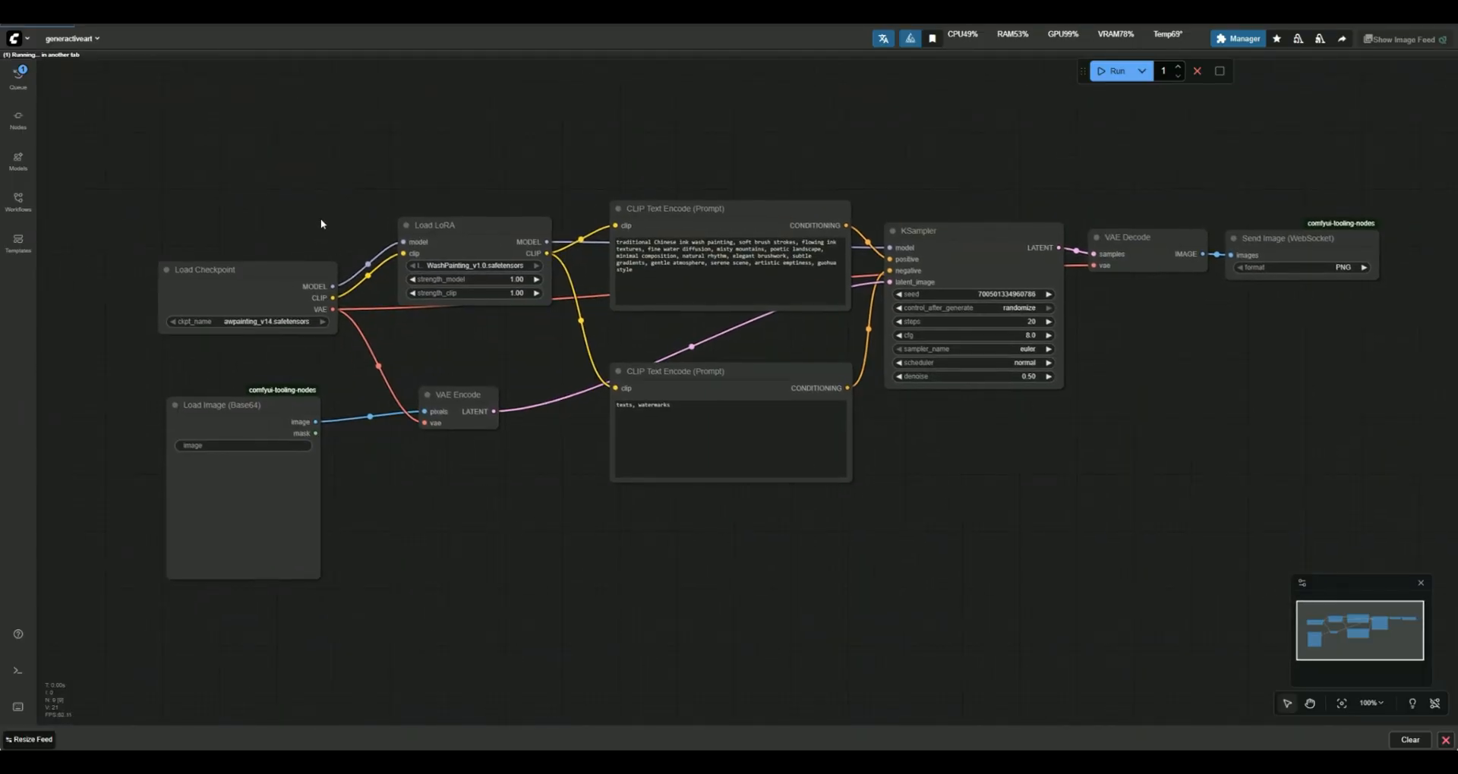
pyautogui.scroll(1, 480, 354)
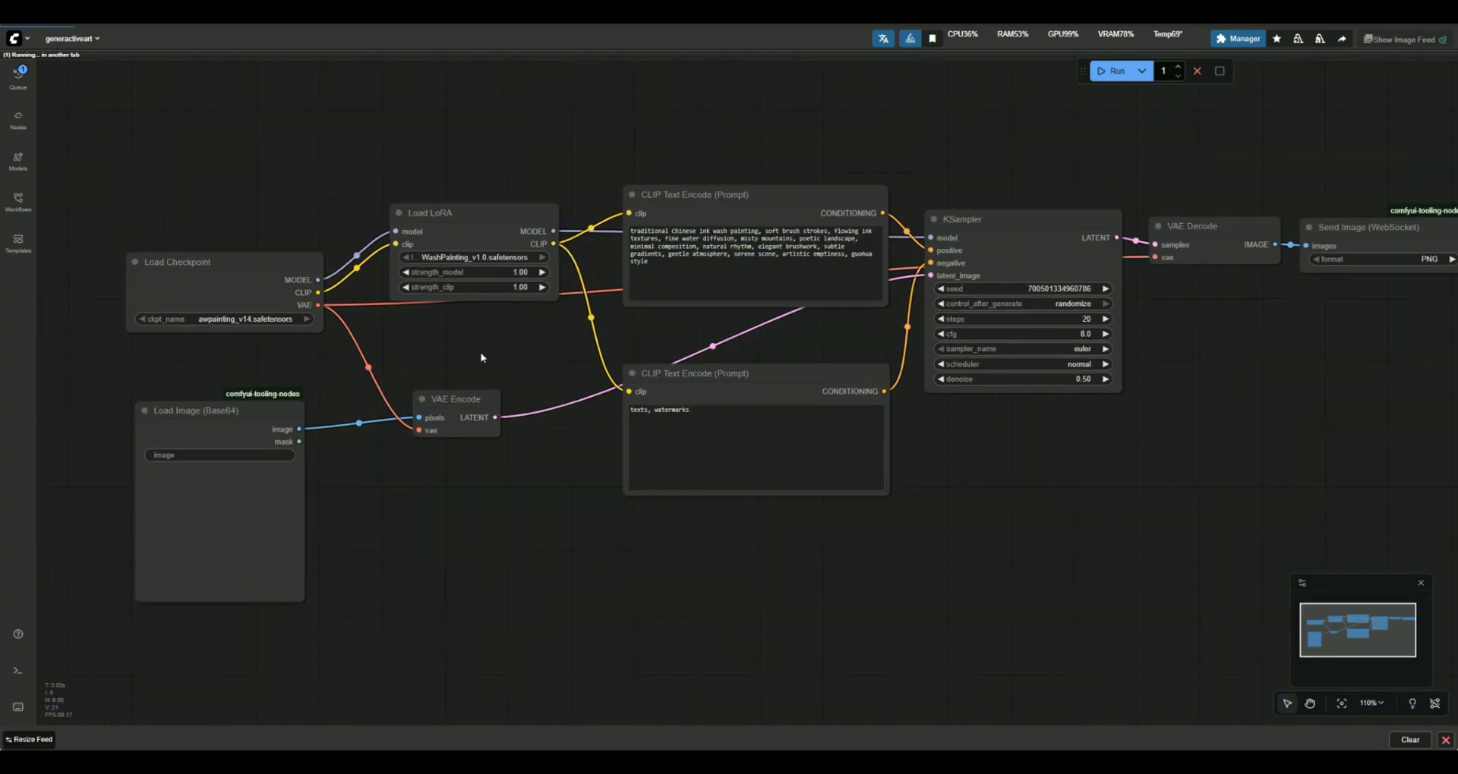
pyautogui.moveTo(481, 357); pyautogui.dragTo(447, 394)
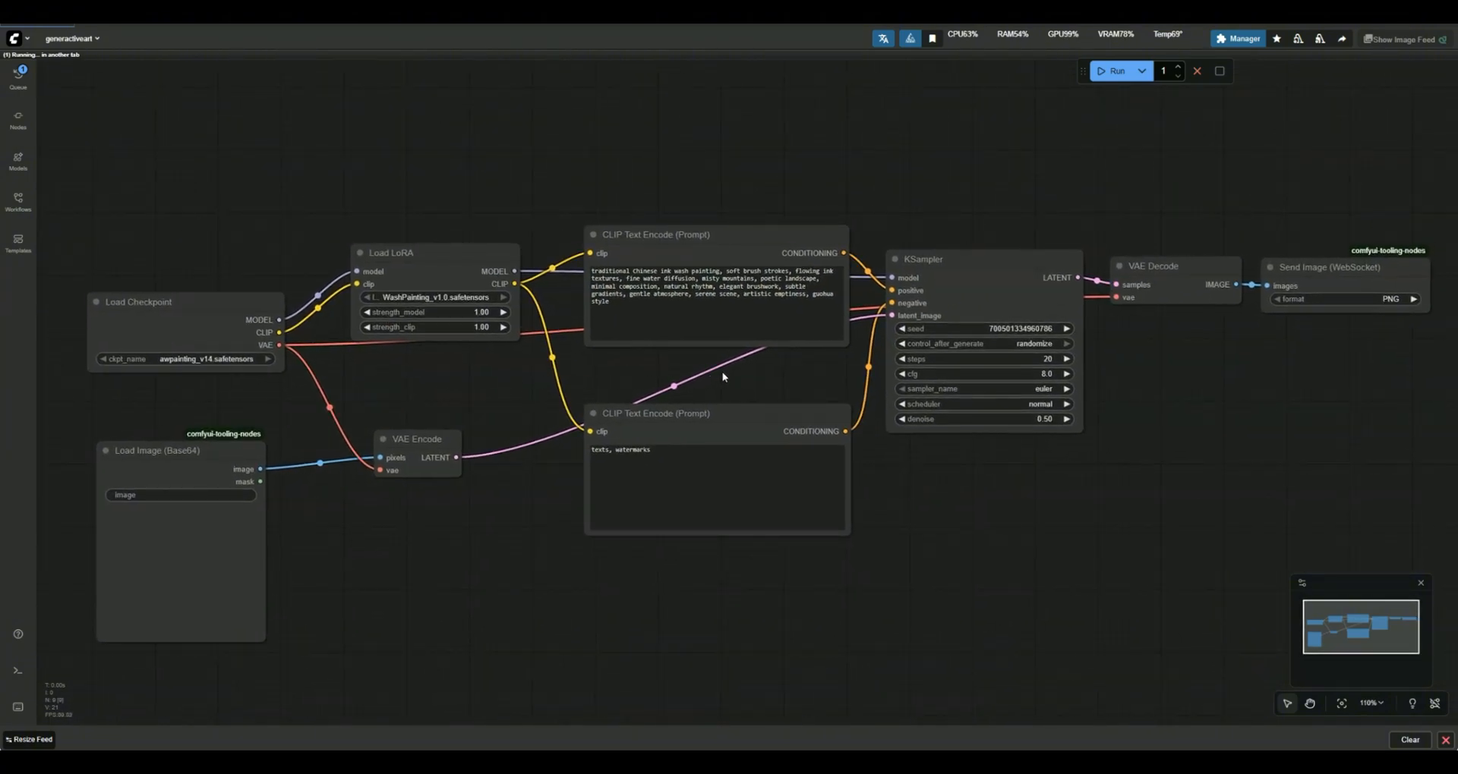
pyautogui.moveTo(731, 372)
pyautogui.mouseDown()
pyautogui.moveTo(671, 375)
pyautogui.moveTo(723, 372)
pyautogui.mouseUp()
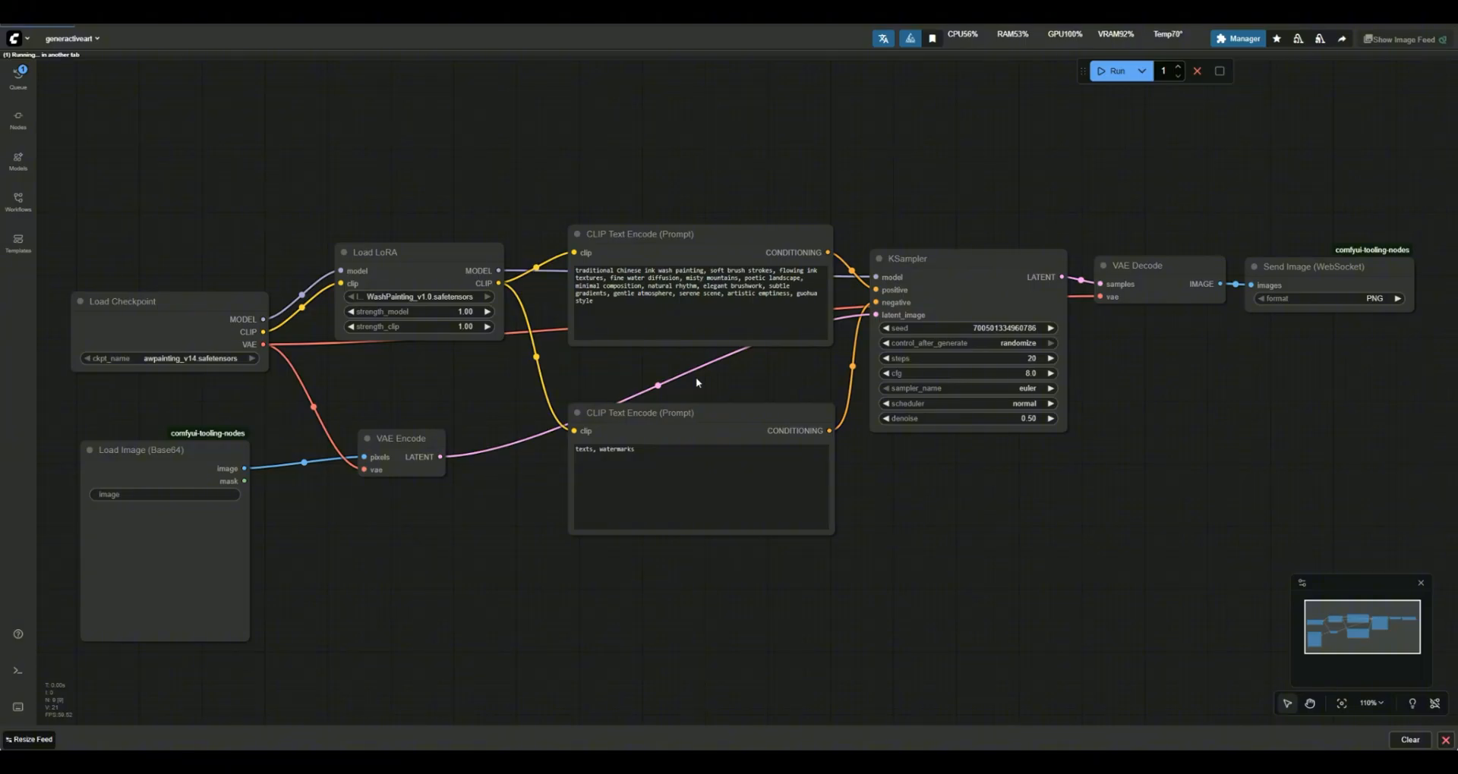
# Examine the two CLIP Text Encode prompts, the KSampler settings and the Send Image (WebSocket) node up close.
pyautogui.scroll(2, 714, 377)
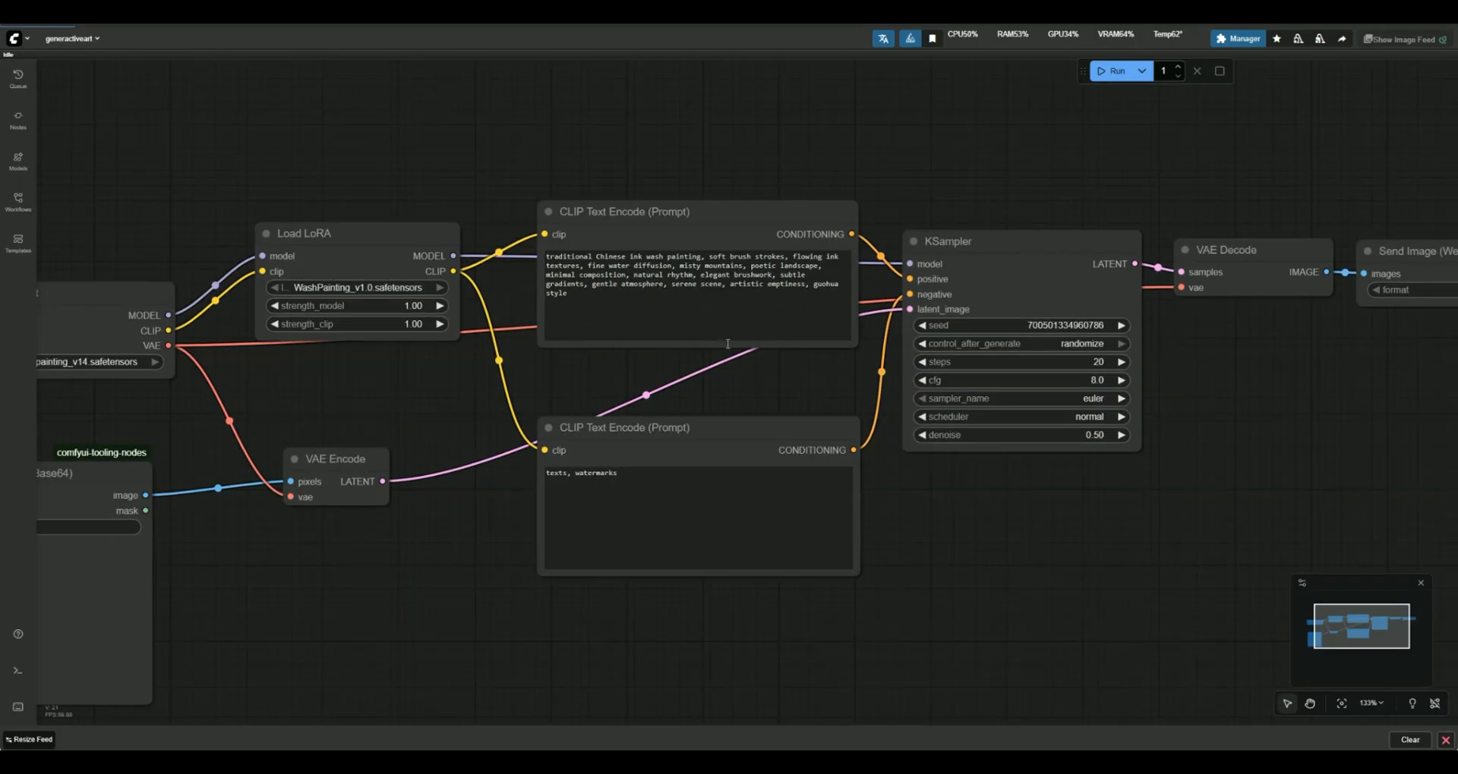
pyautogui.scroll(1, 794, 379)
pyautogui.moveTo(794, 379); pyautogui.dragTo(737, 385)
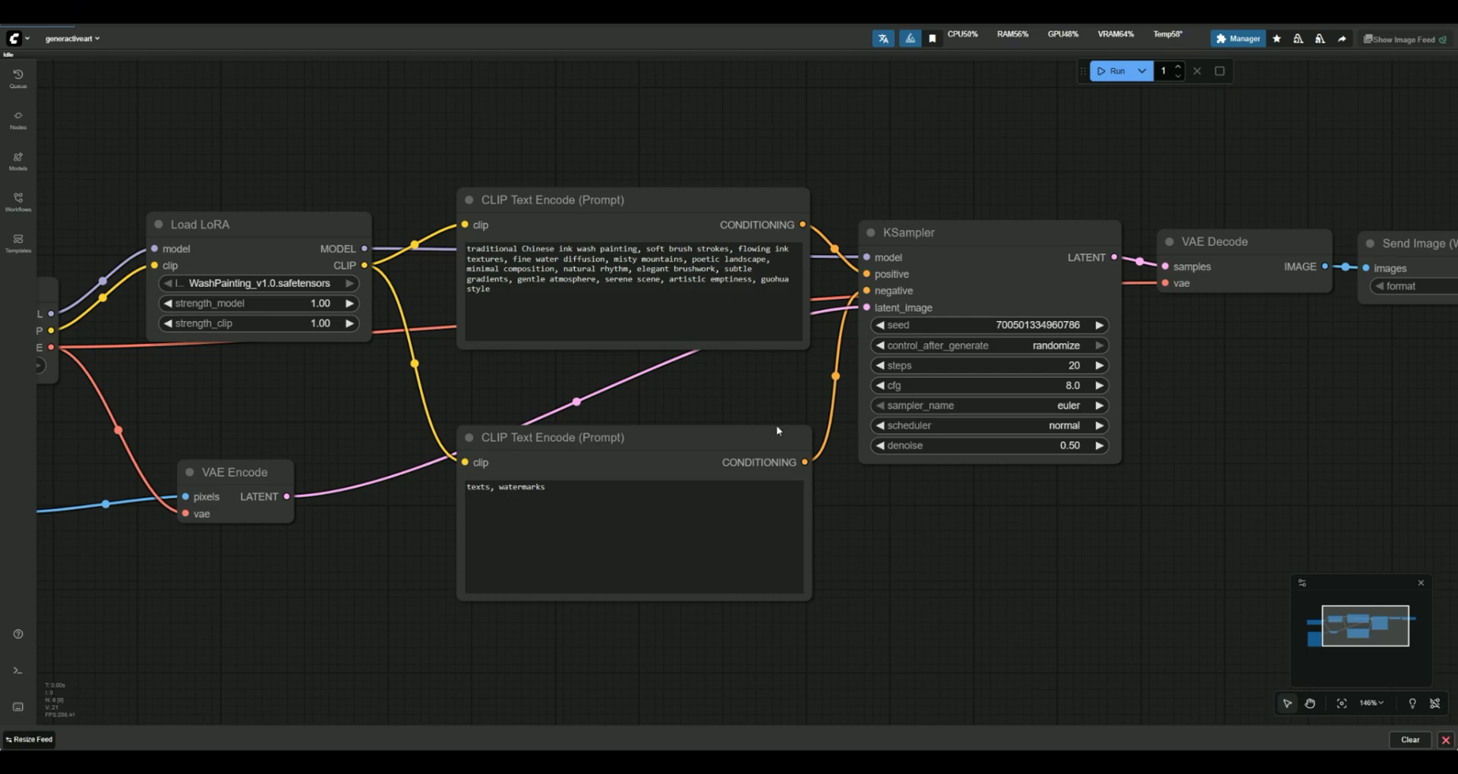
pyautogui.moveTo(876, 506); pyautogui.dragTo(797, 479)
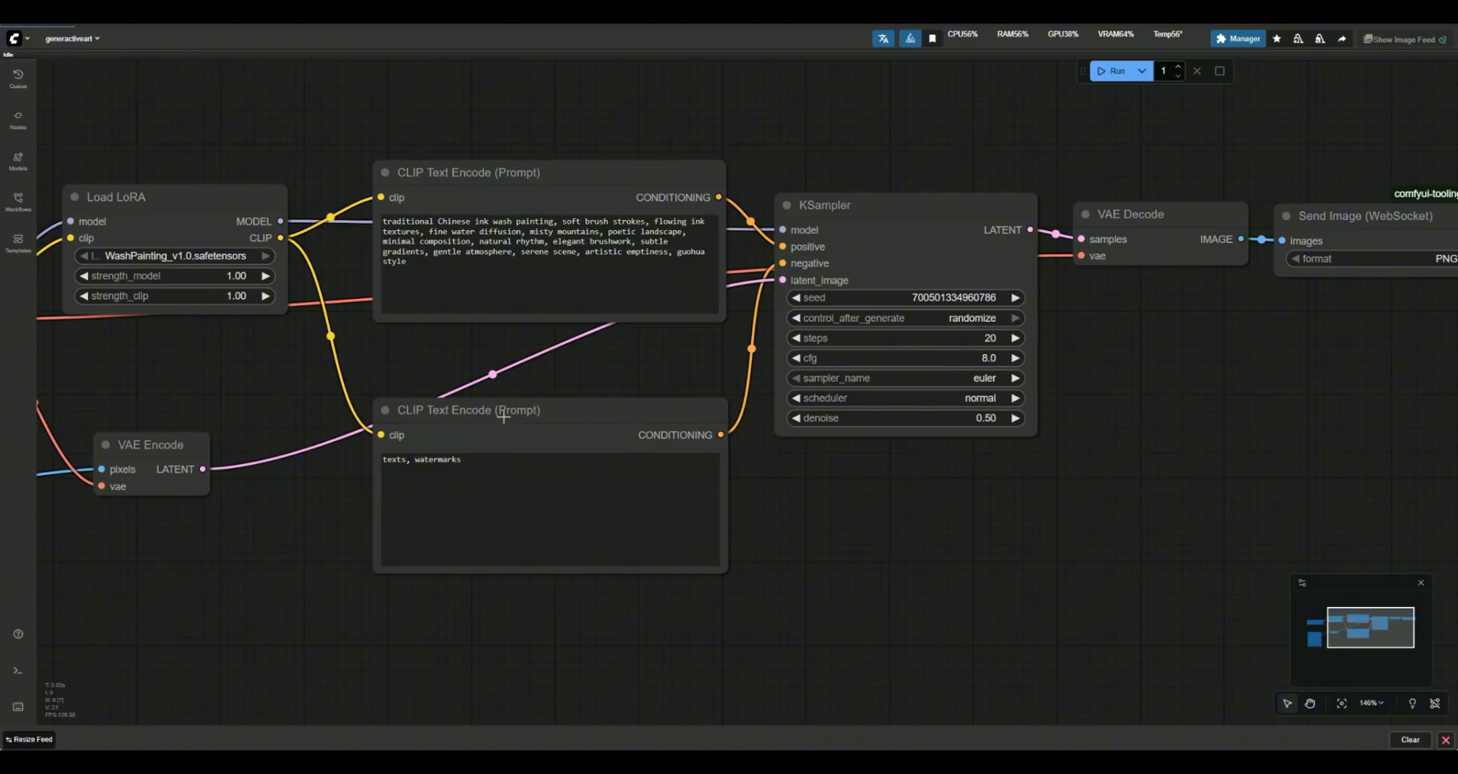
pyautogui.moveTo(786, 570); pyautogui.dragTo(720, 564)
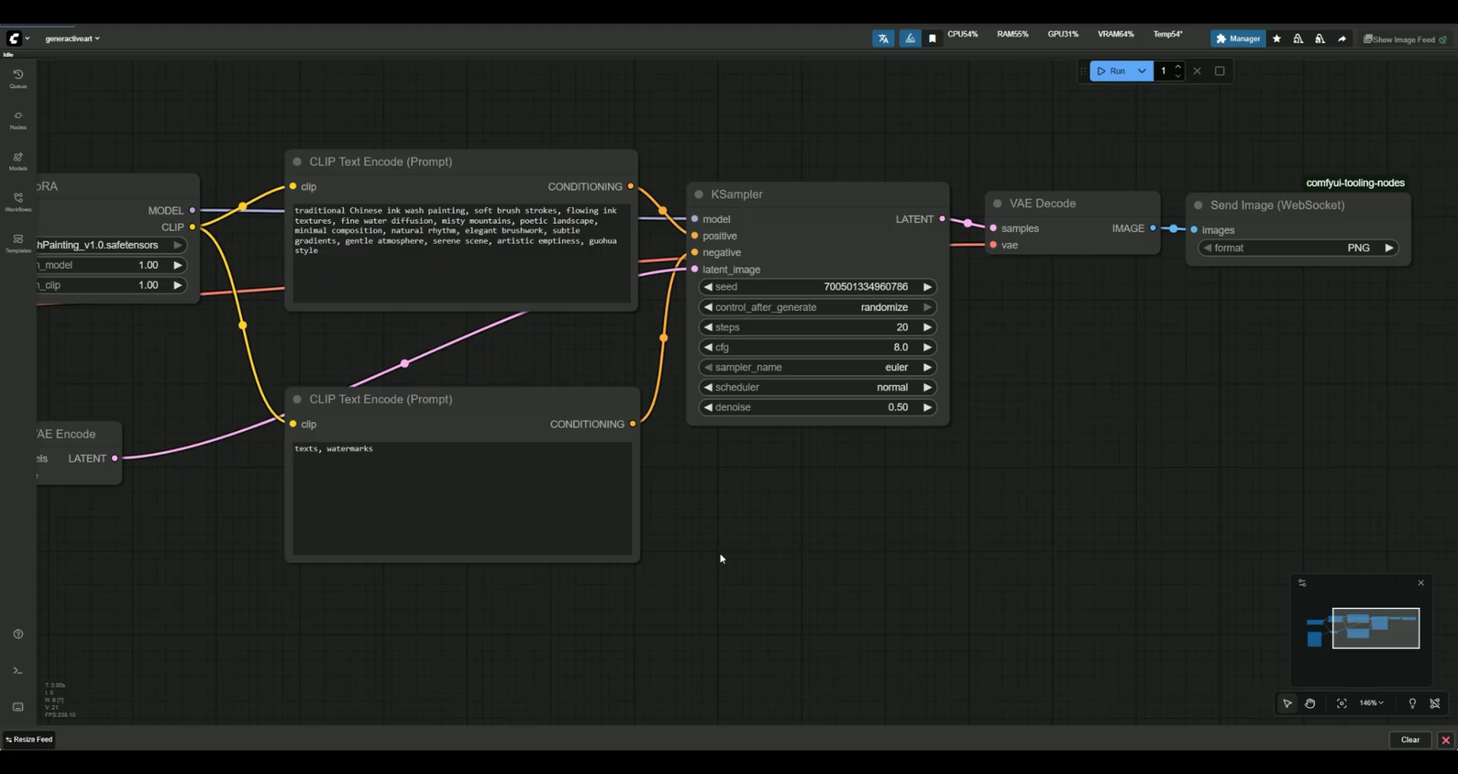
pyautogui.scroll(2, 958, 458)
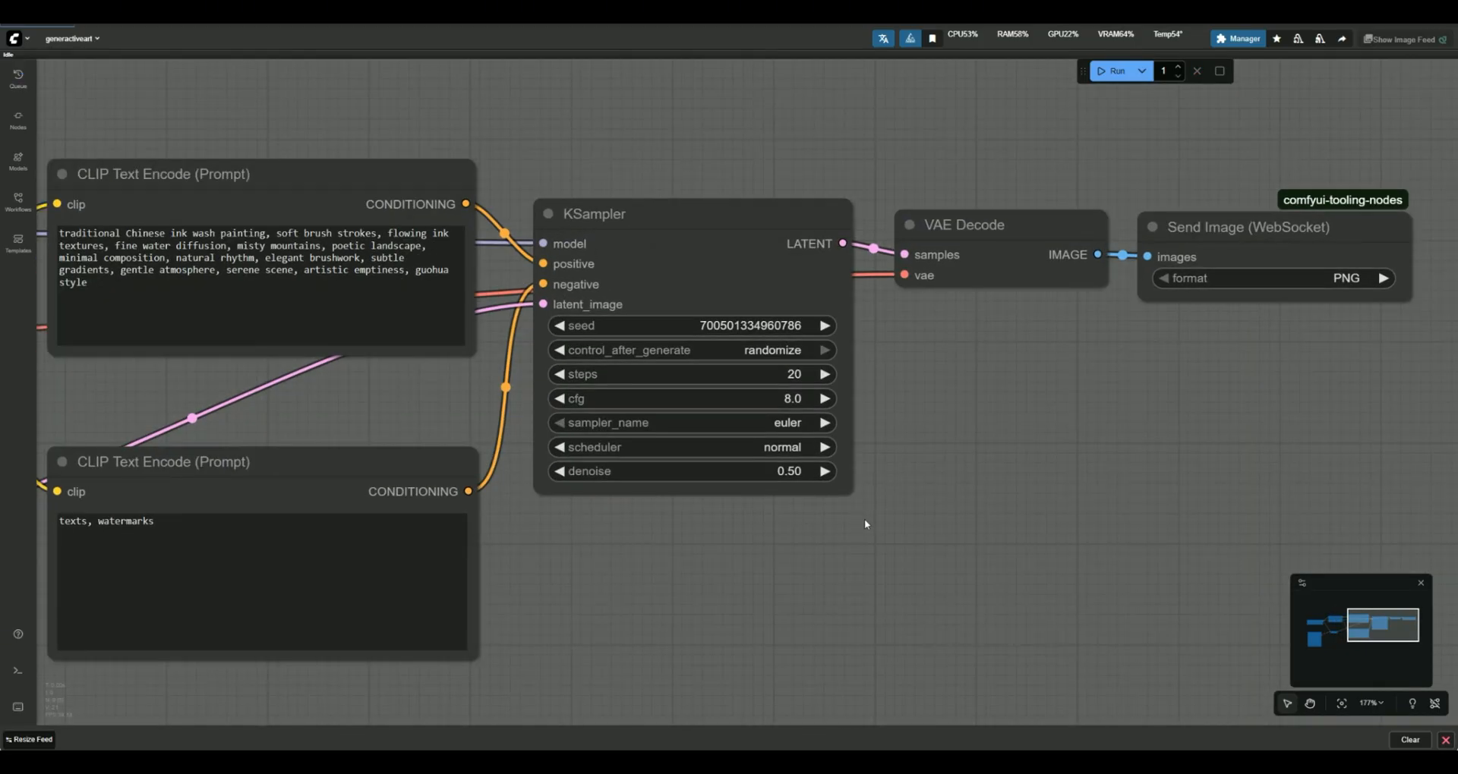
# Examine the KSampler, VAE Decode and Send Image (WebSocket) output chain, ending with the whole ink-wash workflow in view.
pyautogui.scroll(-2, 835, 534)
pyautogui.moveTo(879, 514); pyautogui.dragTo(831, 470)
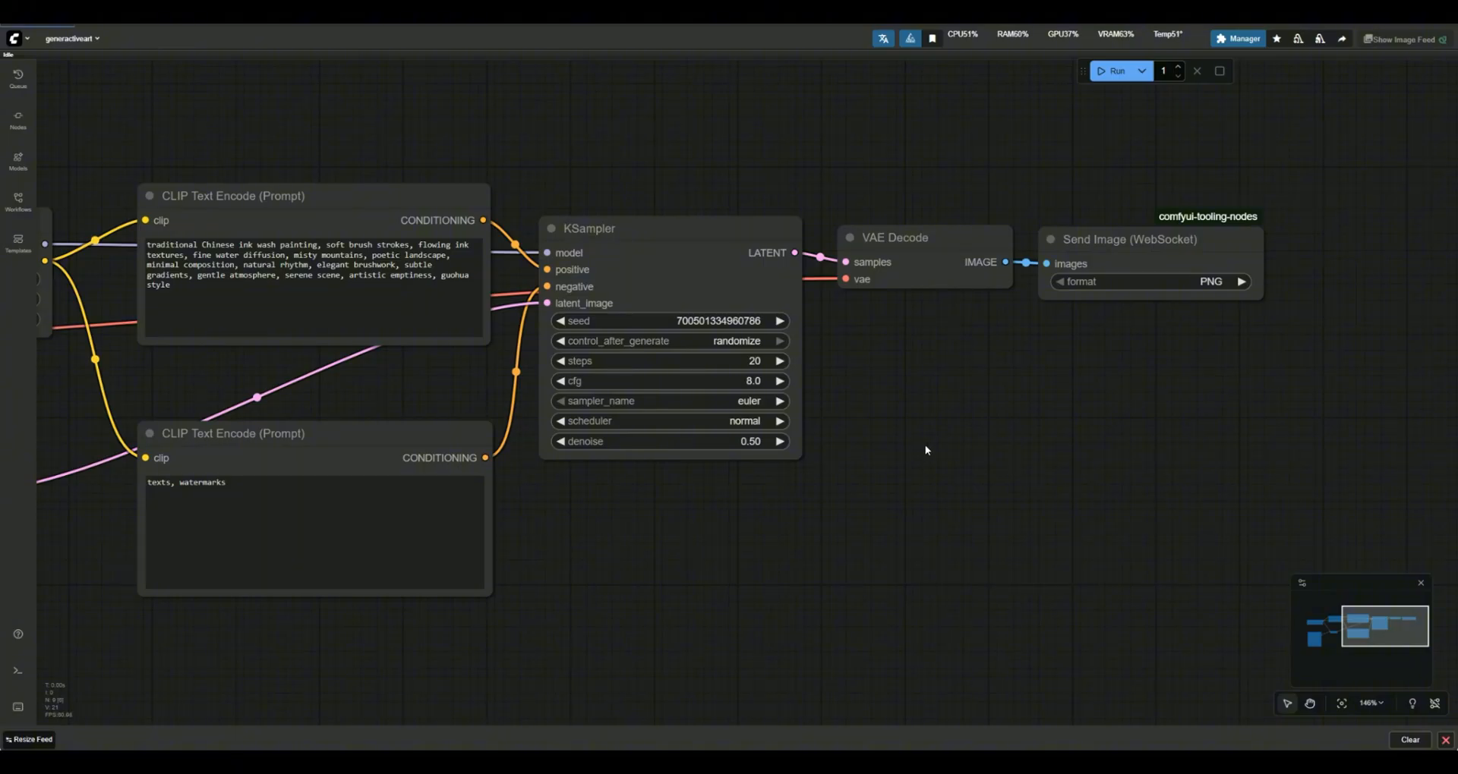
pyautogui.moveTo(925, 445); pyautogui.dragTo(858, 465)
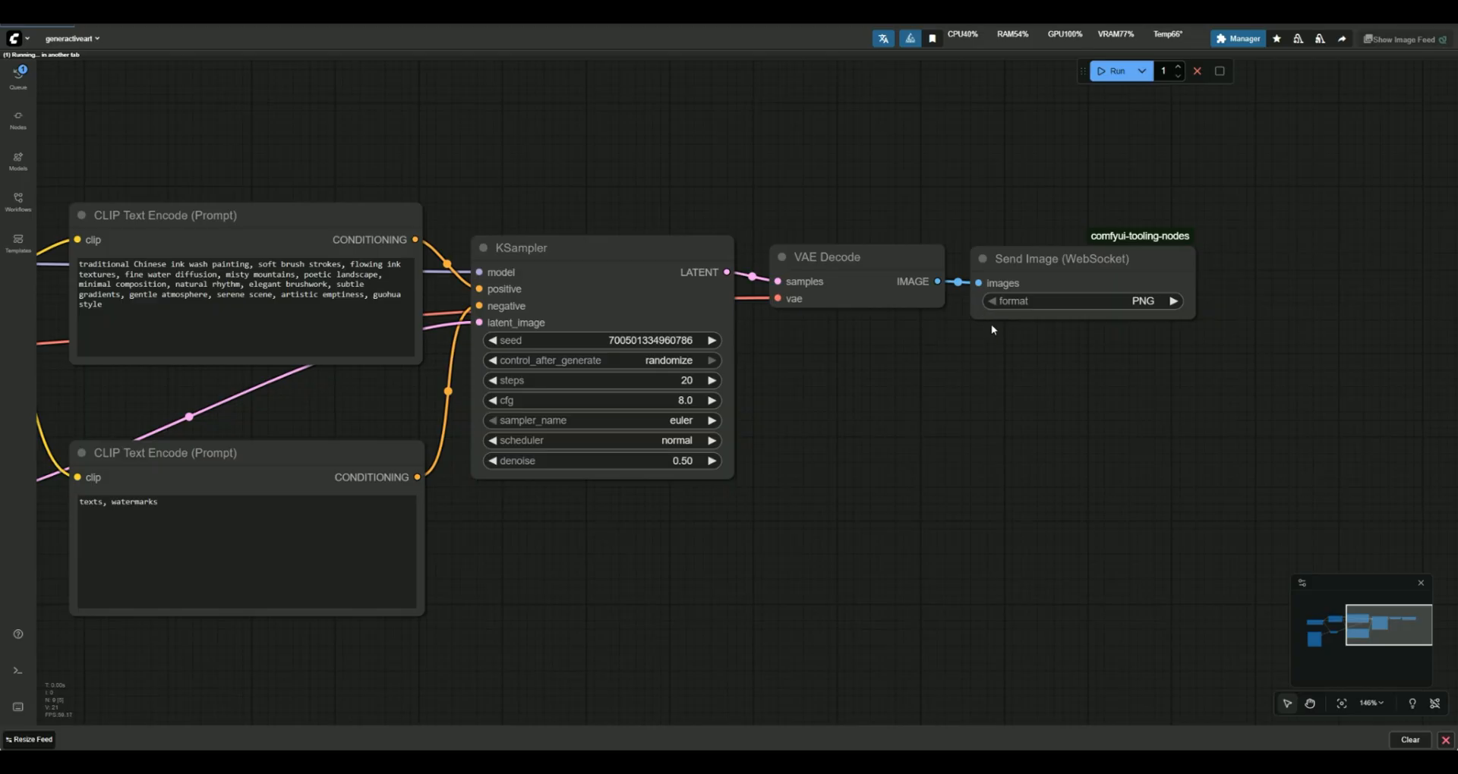
pyautogui.moveTo(1006, 360); pyautogui.dragTo(965, 360)
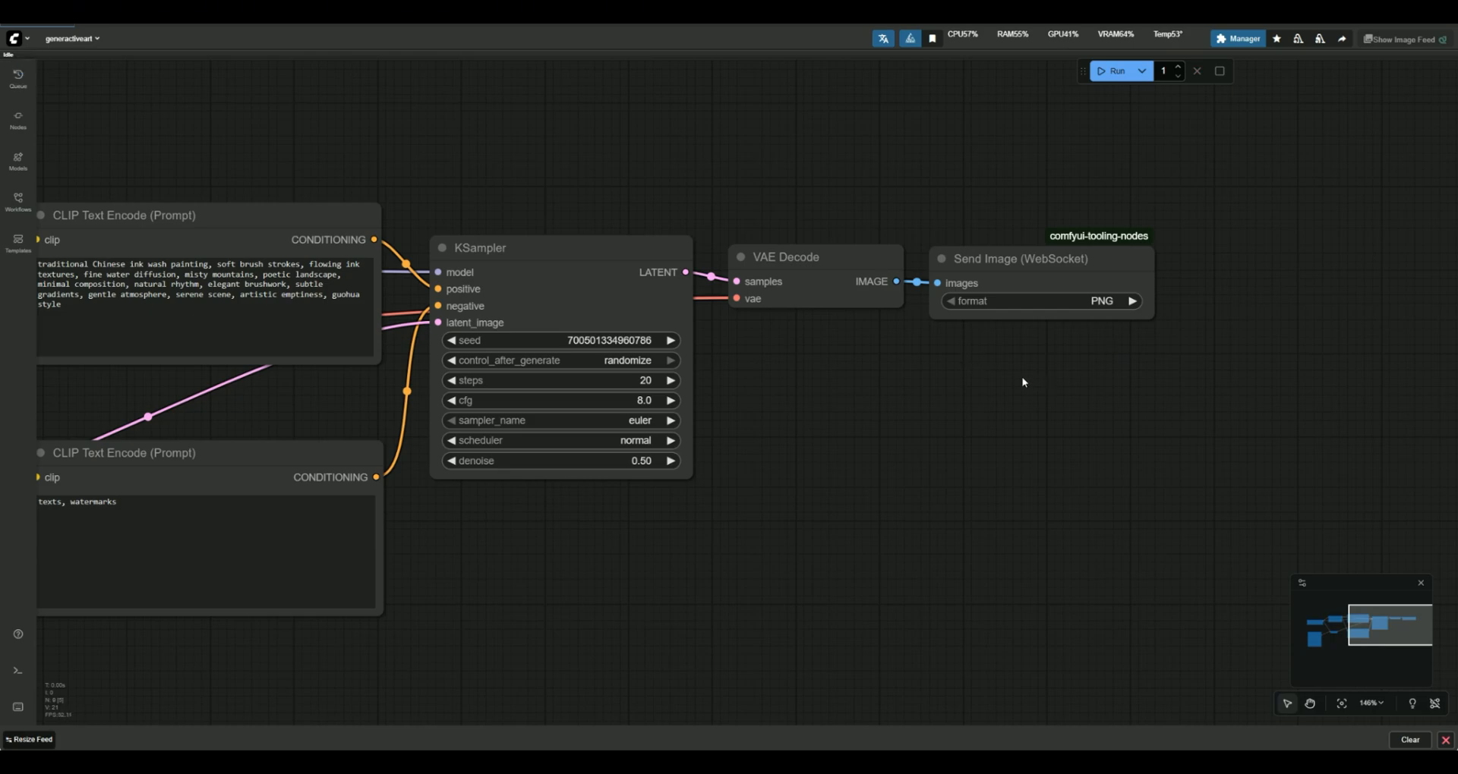
pyautogui.scroll(-4, 1002, 395)
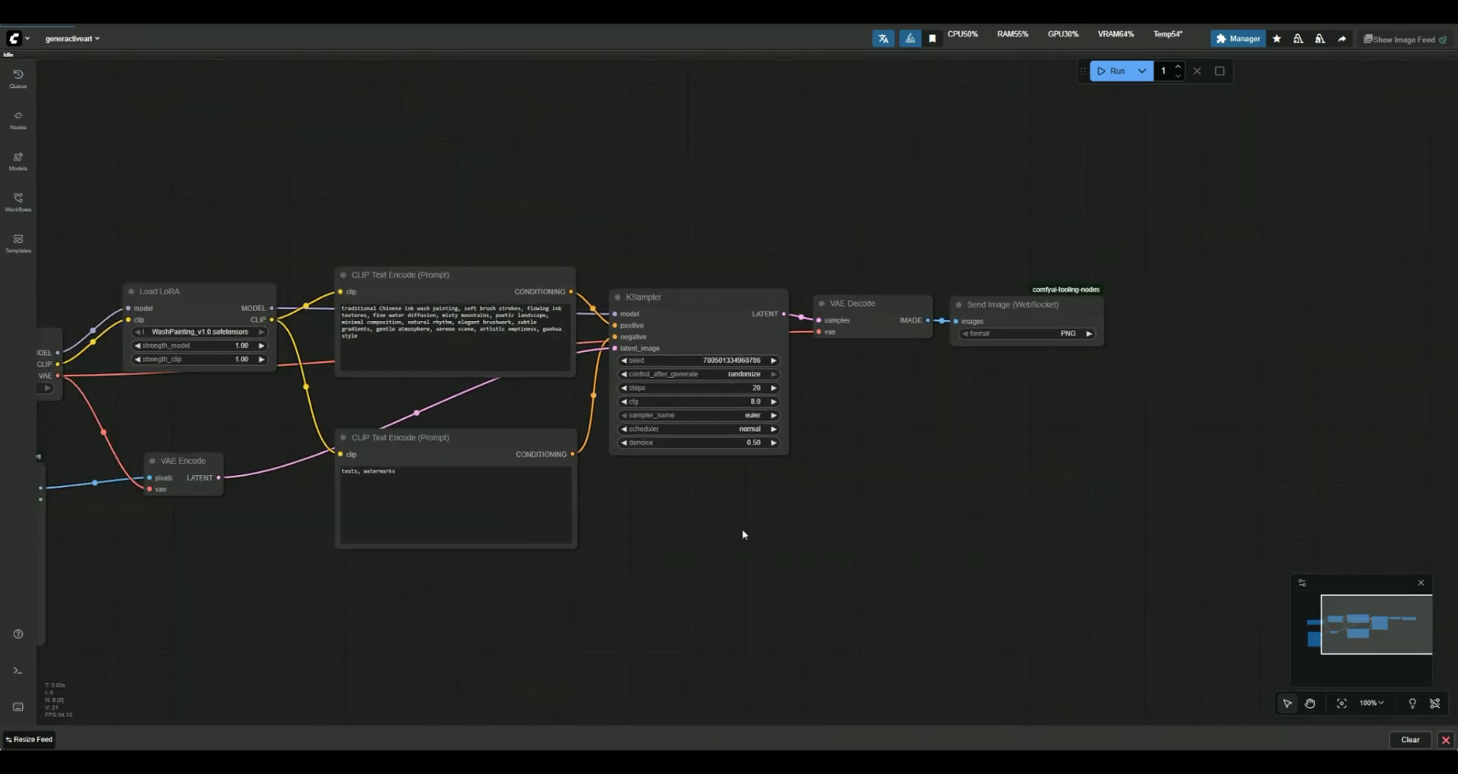
pyautogui.moveTo(744, 537); pyautogui.dragTo(998, 484)
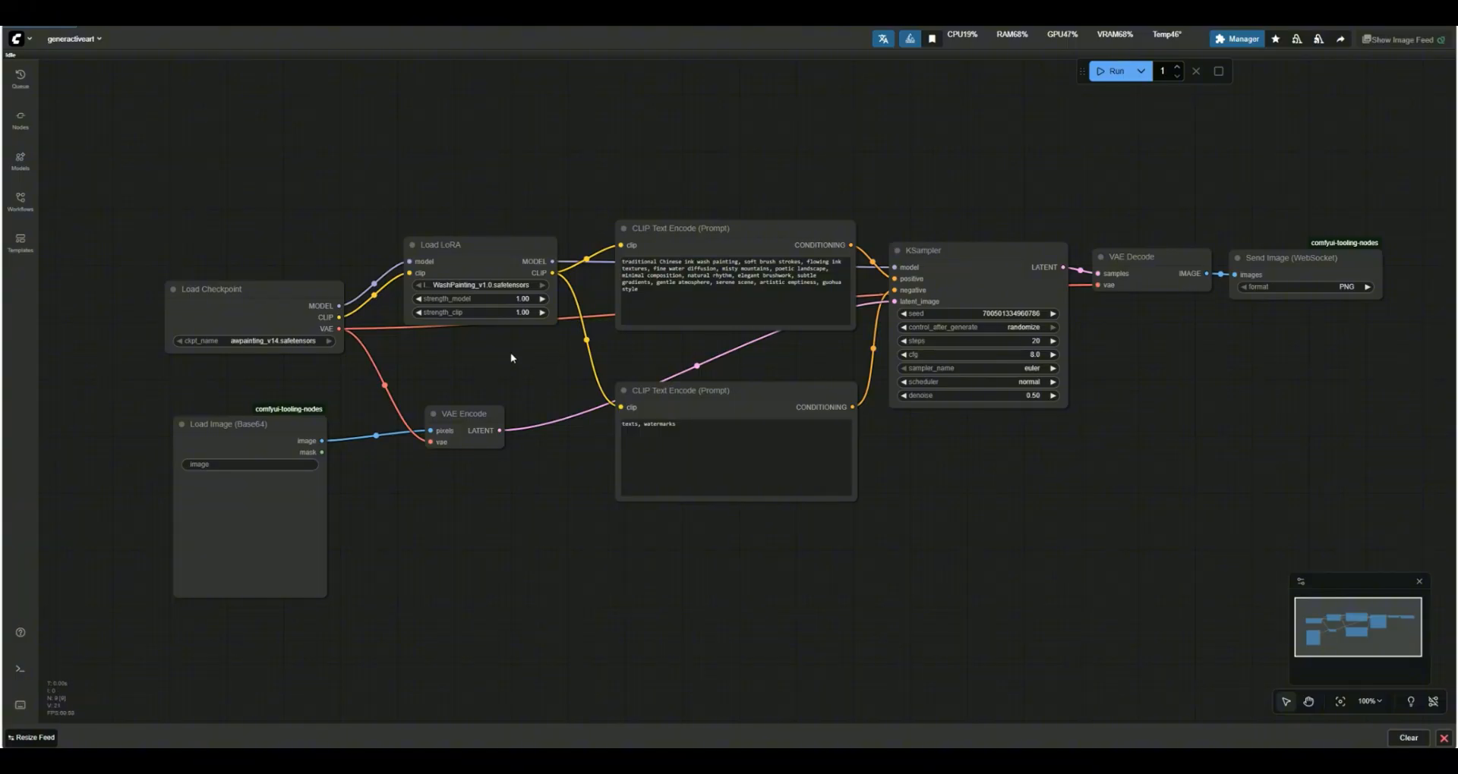
pyautogui.click(27, 43)
pyautogui.click(34, 86)
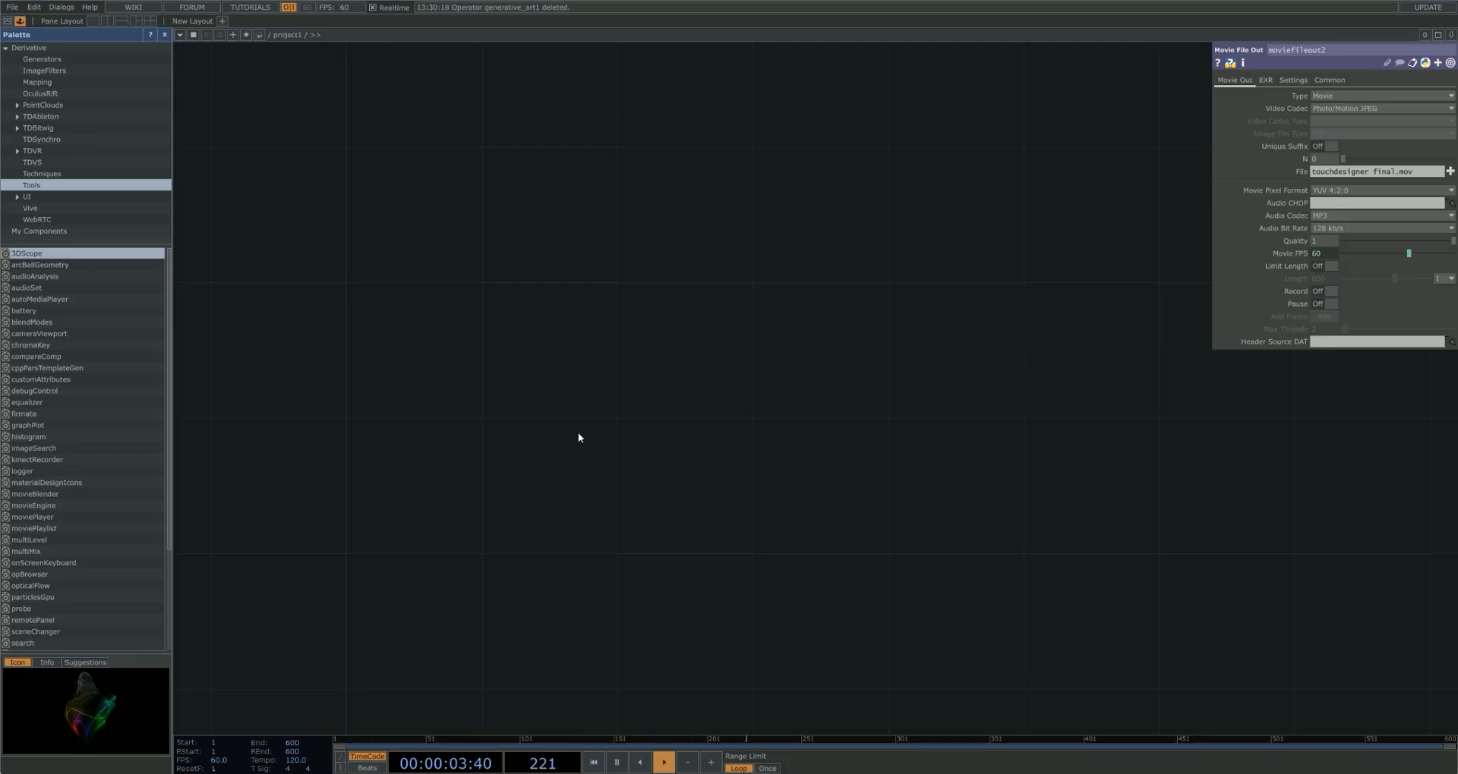
# Paste the copied Text DAT holding the workflow JSON into the empty TouchDesigner project network.
pyautogui.hotkey('ctrl', 'v')
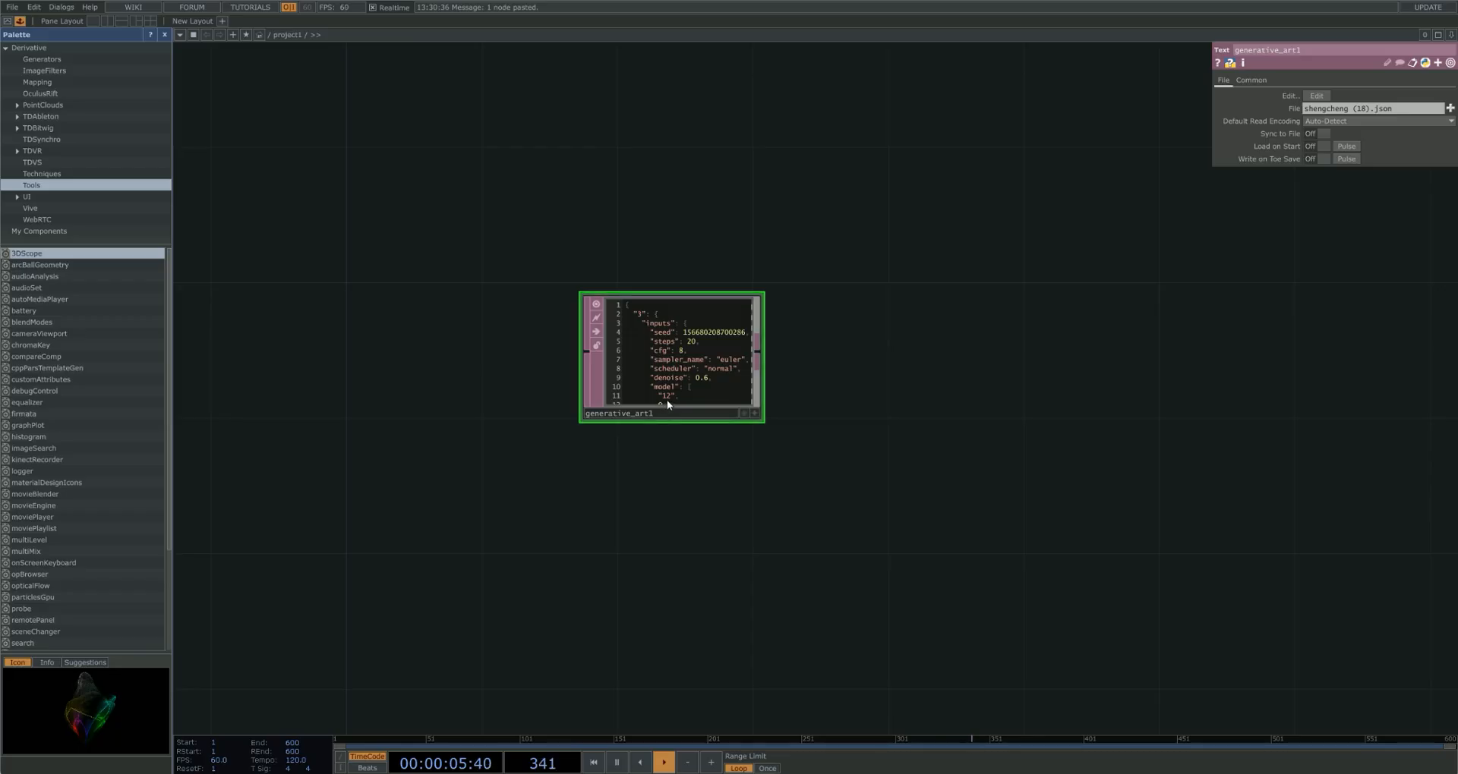
pyautogui.moveTo(667, 400); pyautogui.dragTo(596, 430)
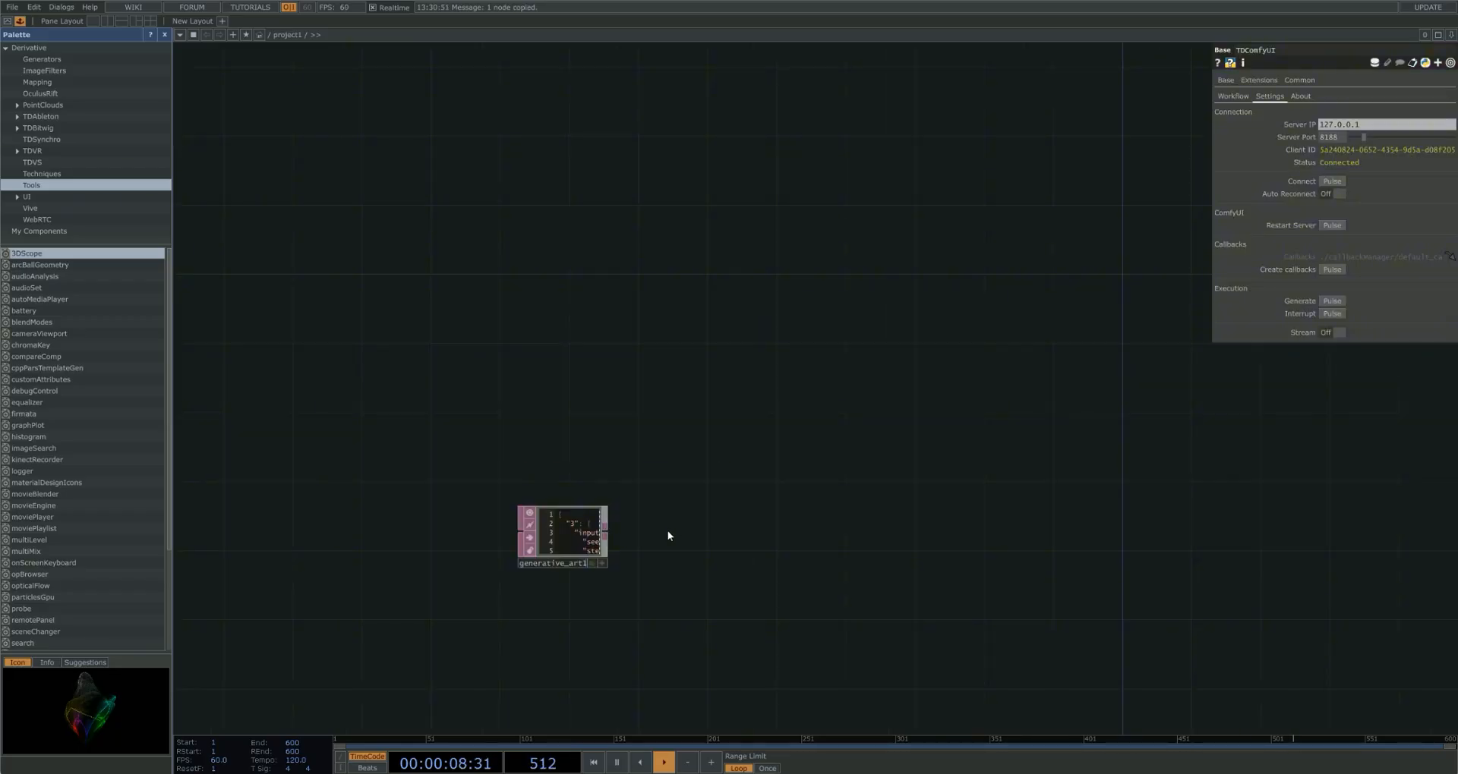
pyautogui.moveTo(712, 532); pyautogui.dragTo(678, 476)
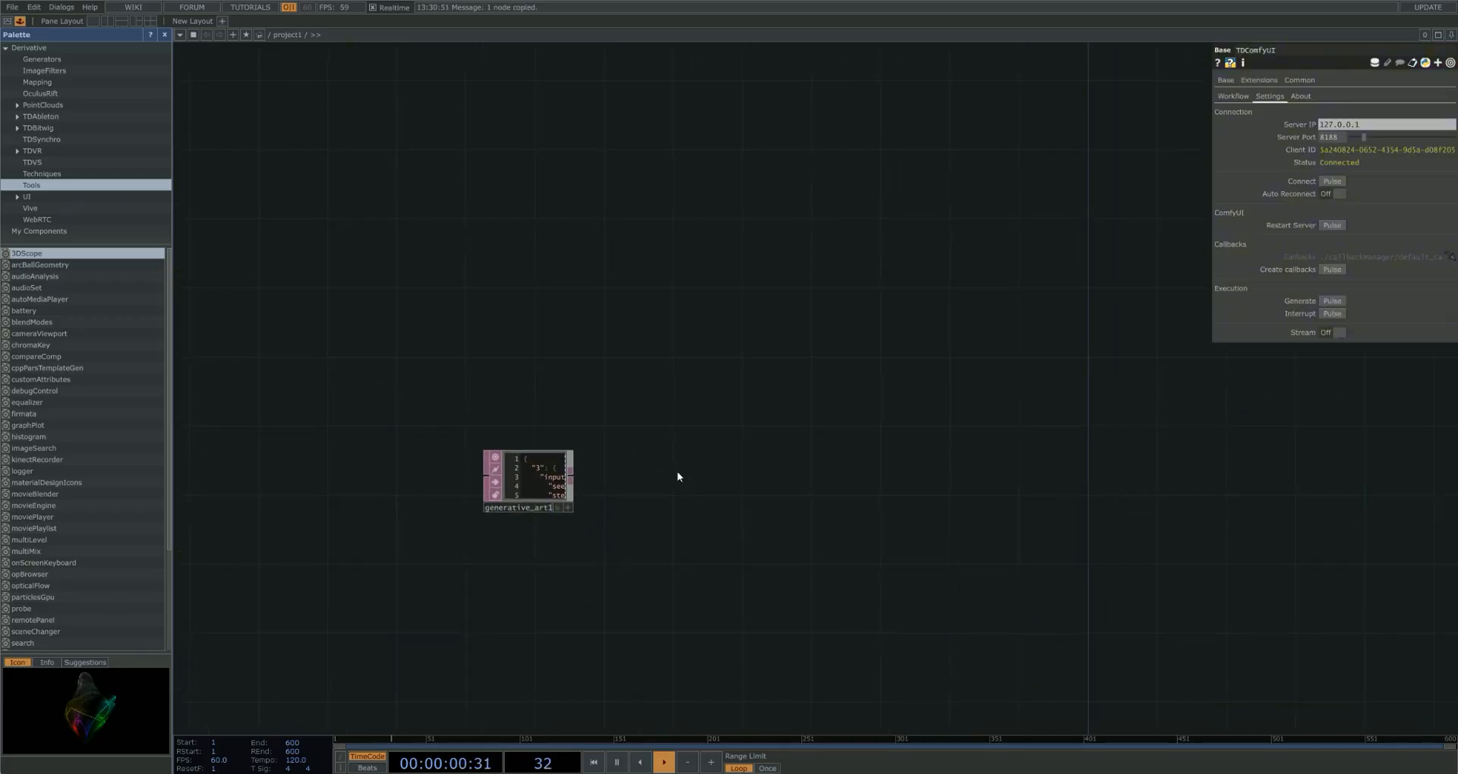
# Paste the TDComfyUI component beside the Text DAT and wire the Text DAT's output into its input.
pyautogui.hotkey('ctrl', 'v')
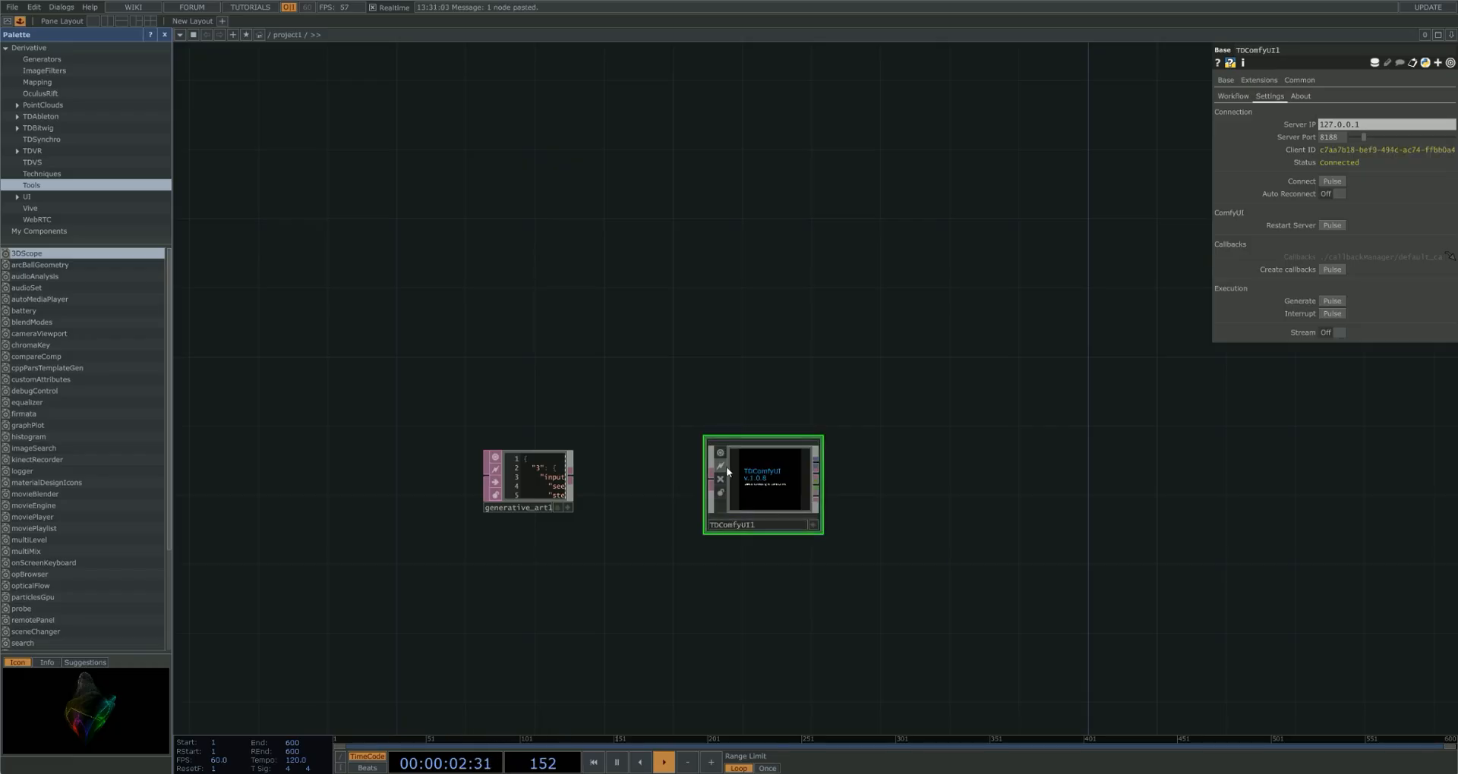
pyautogui.moveTo(726, 471); pyautogui.dragTo(690, 471)
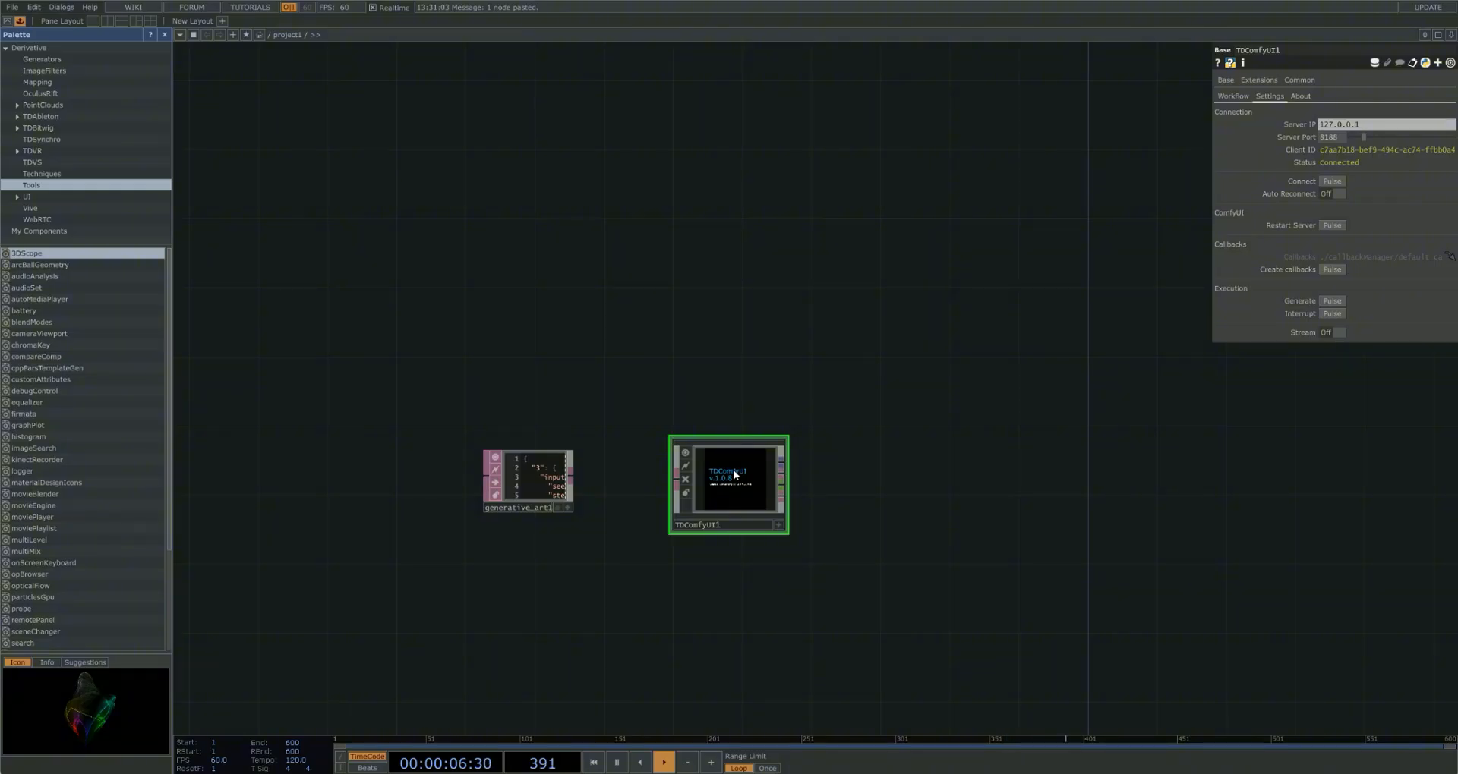
pyautogui.click(570, 478)
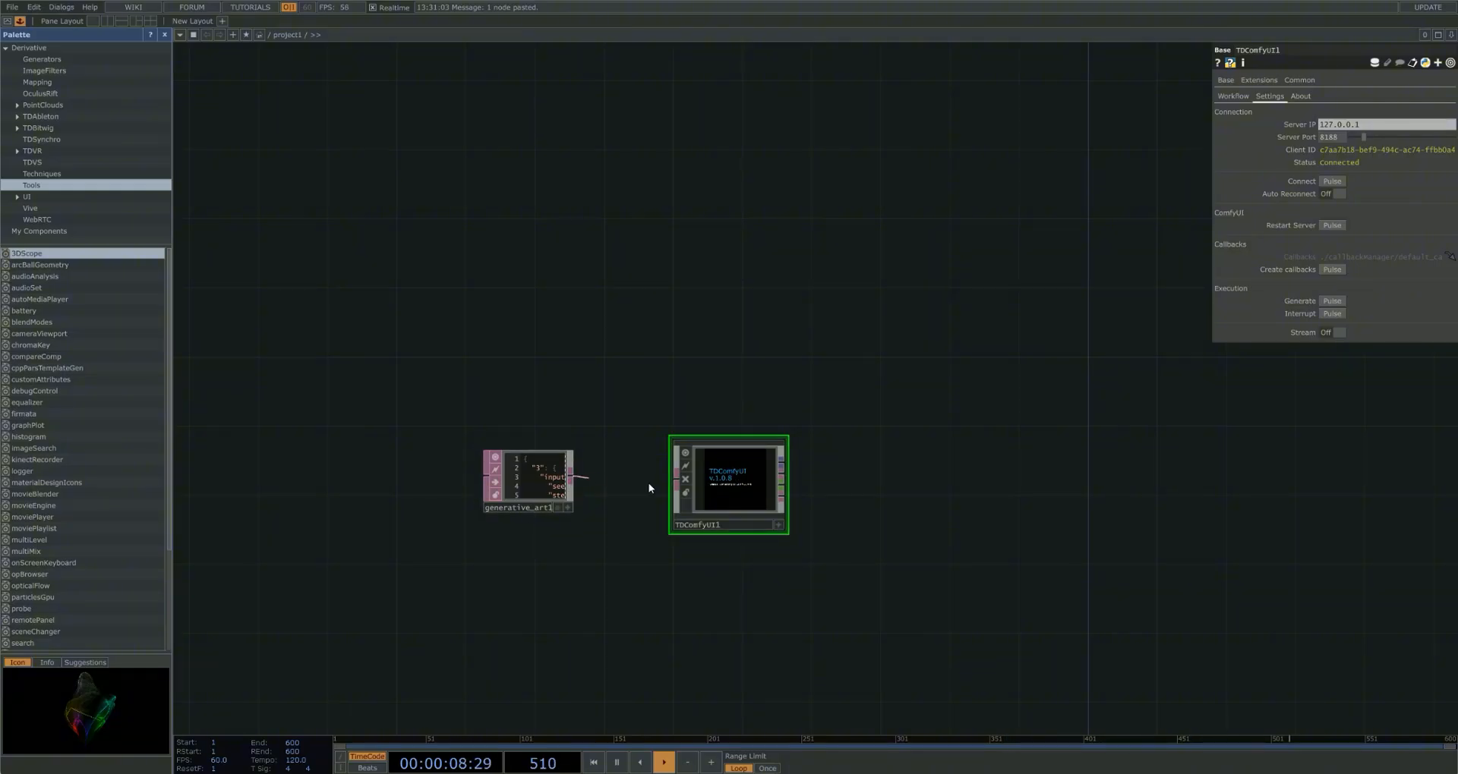
pyautogui.click(729, 486)
# Add a Null TOP fed by the TDComfyUI component's image output.
pyautogui.moveTo(808, 464); pyautogui.dragTo(720, 426)
pyautogui.scroll(2, 698, 449)
pyautogui.scroll(2, 699, 451)
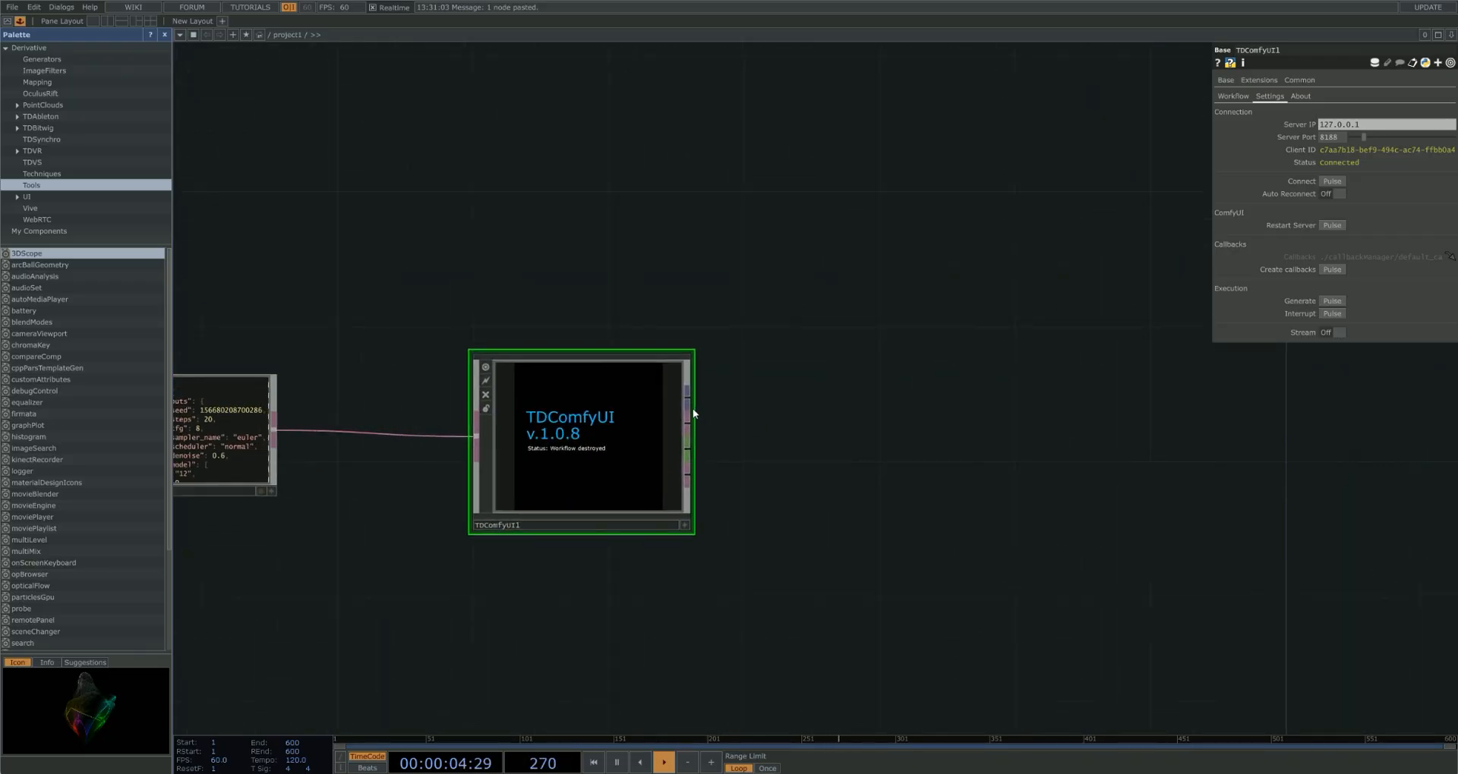
pyautogui.rightClick(690, 400)
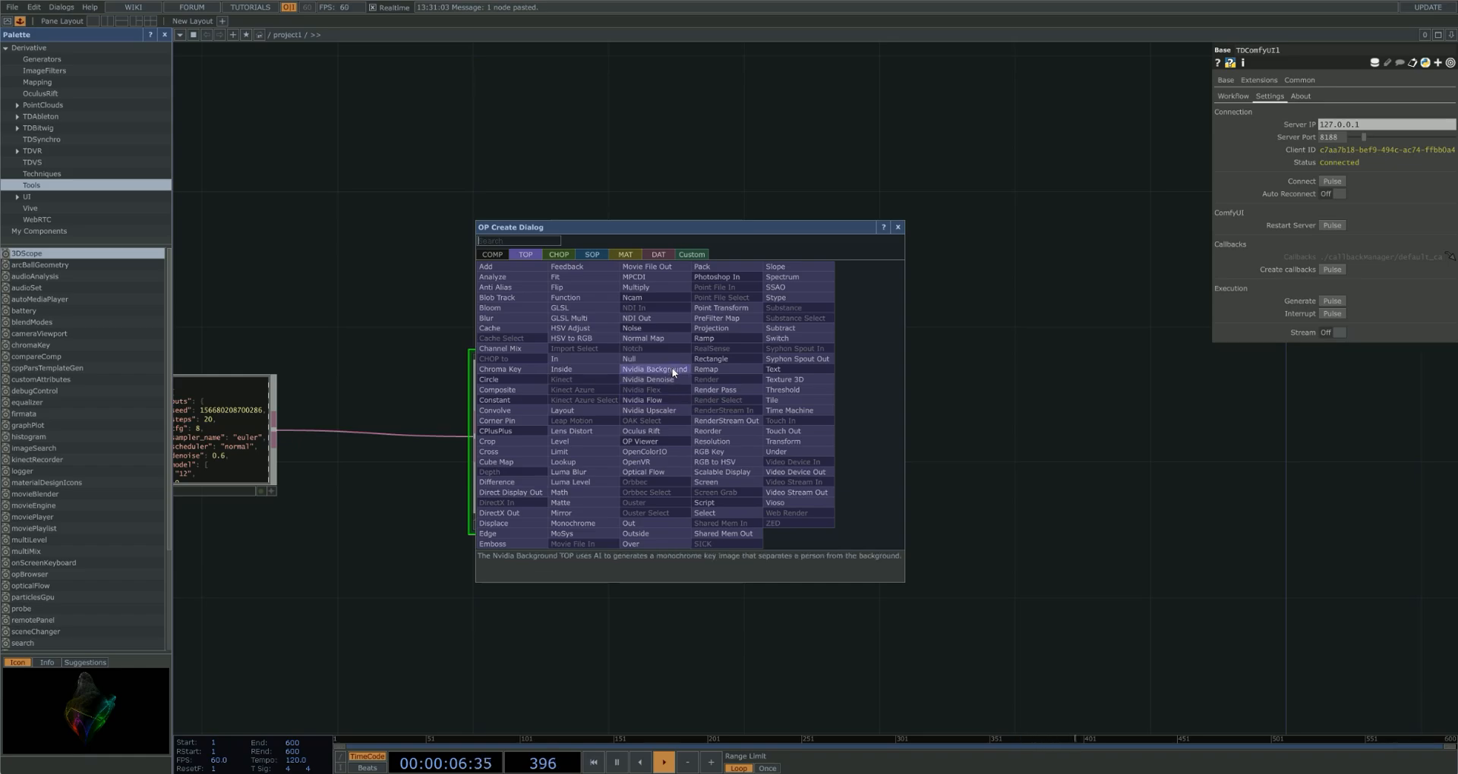
pyautogui.click(671, 358)
pyautogui.click(943, 457)
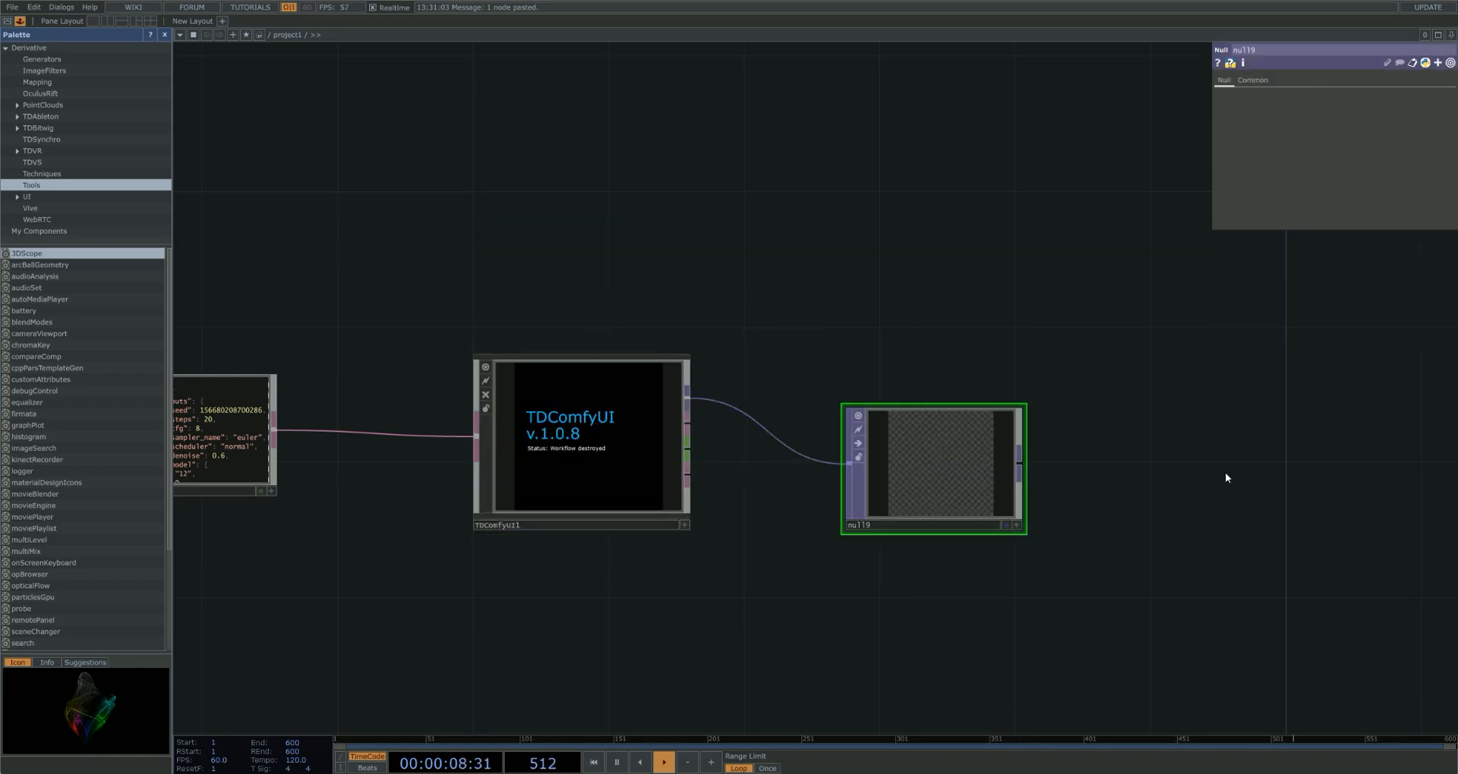
# Append an Out TOP to the output of the new Null TOP.
pyautogui.rightClick(889, 466)
pyautogui.press('Escape')
pyautogui.moveTo(947, 442); pyautogui.dragTo(868, 450)
pyautogui.rightClick(809, 471)
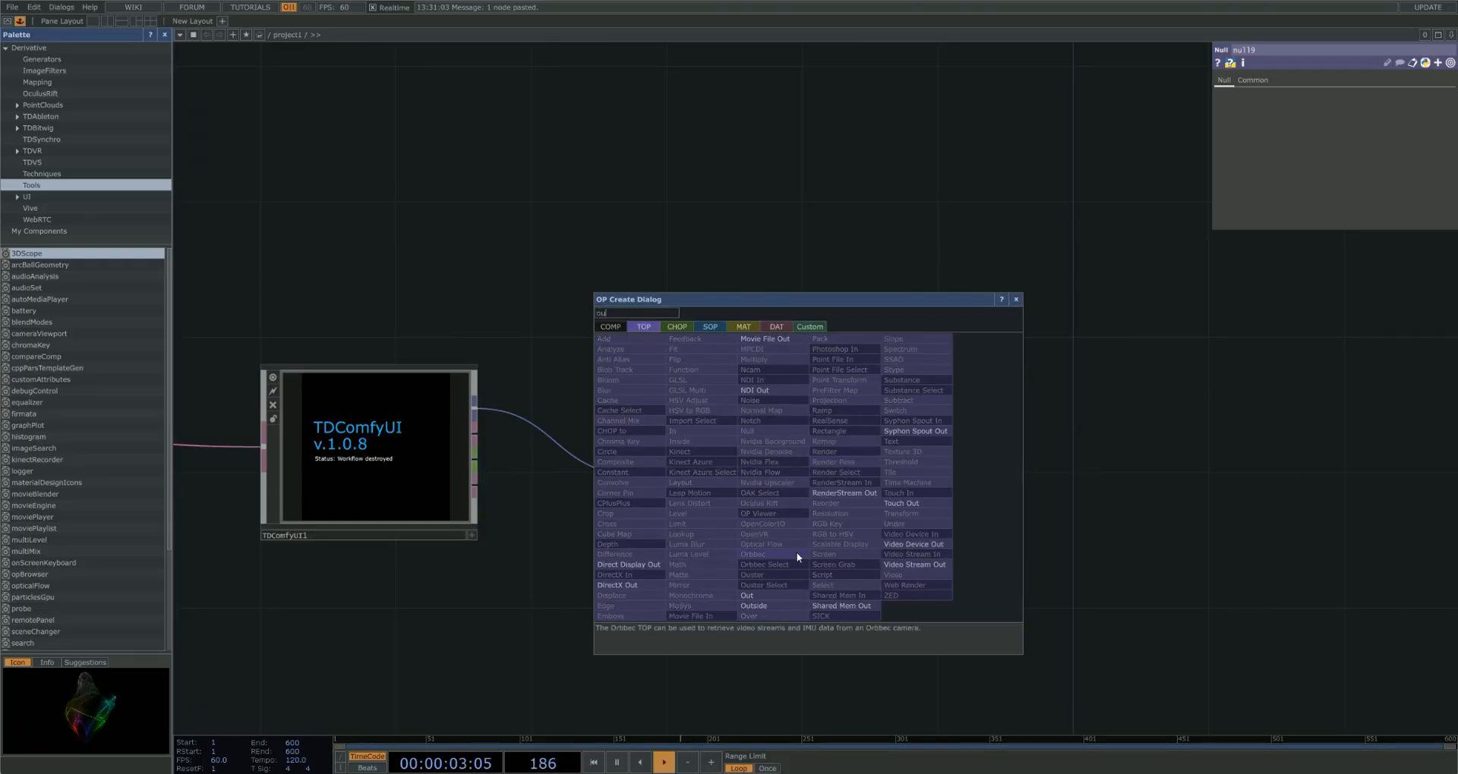
pyautogui.click(782, 594)
pyautogui.click(983, 483)
# Append a Movie File Out TOP to the Out TOP at the end of the chain.
pyautogui.moveTo(1164, 482); pyautogui.dragTo(981, 506)
pyautogui.rightClick(895, 488)
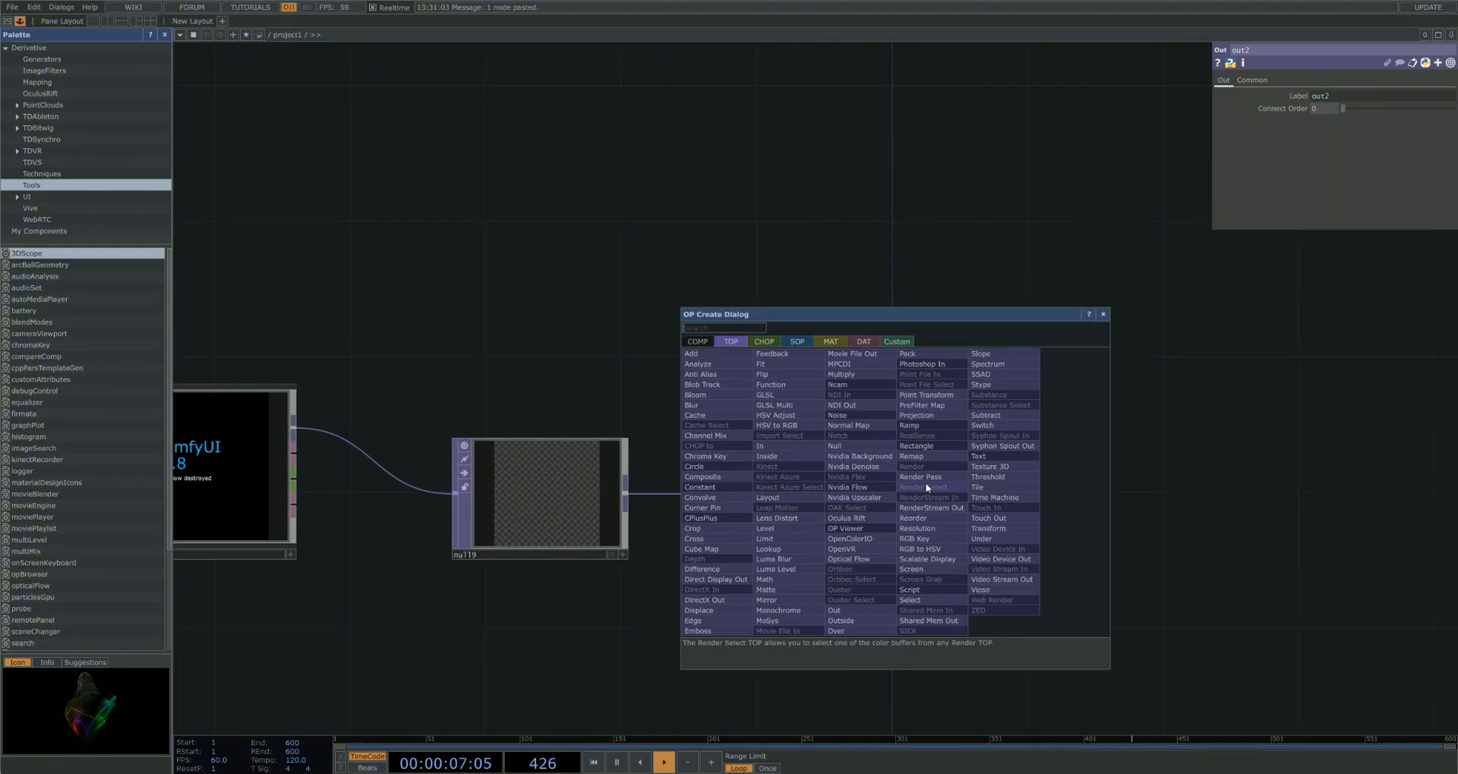
pyautogui.click(879, 356)
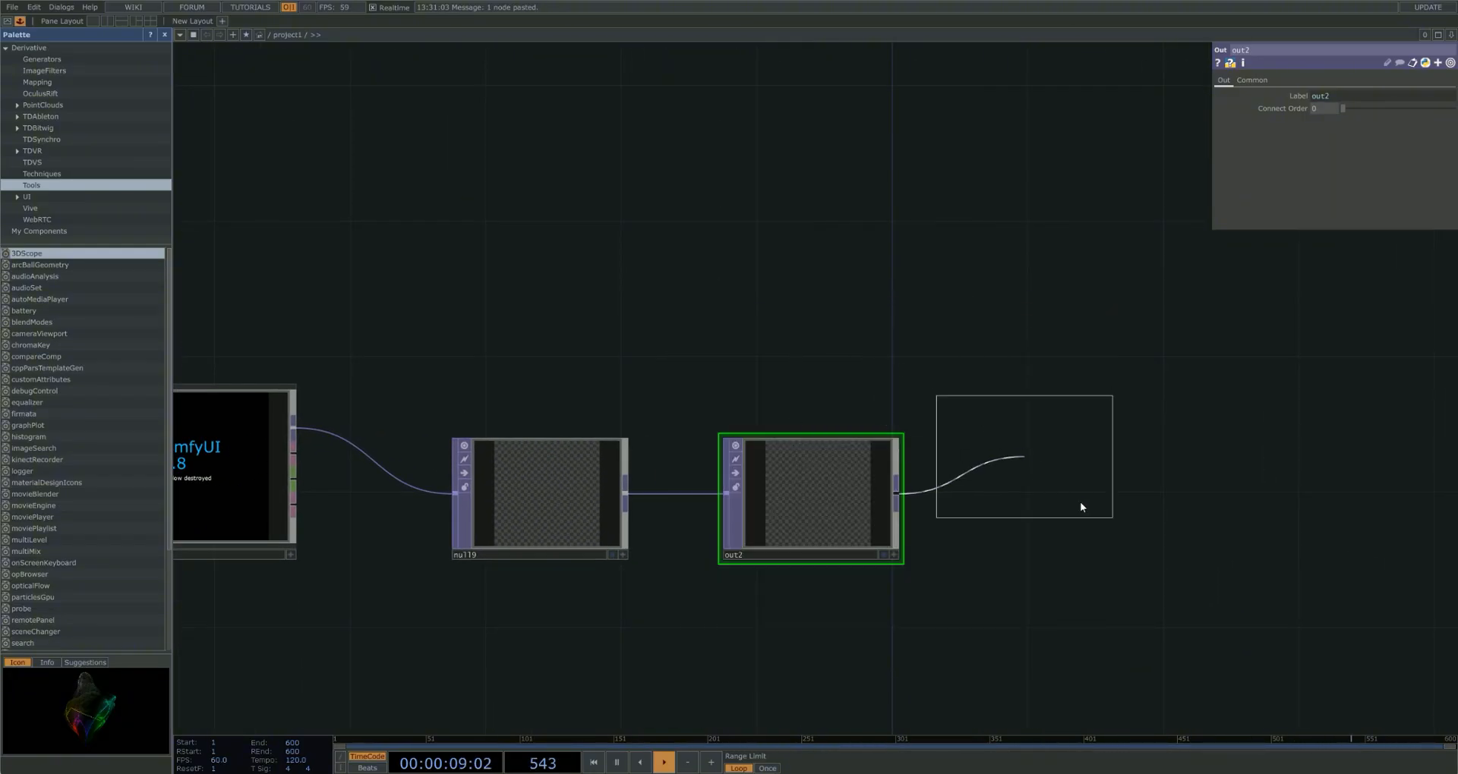
pyautogui.click(1088, 504)
pyautogui.moveTo(925, 621); pyautogui.dragTo(985, 598)
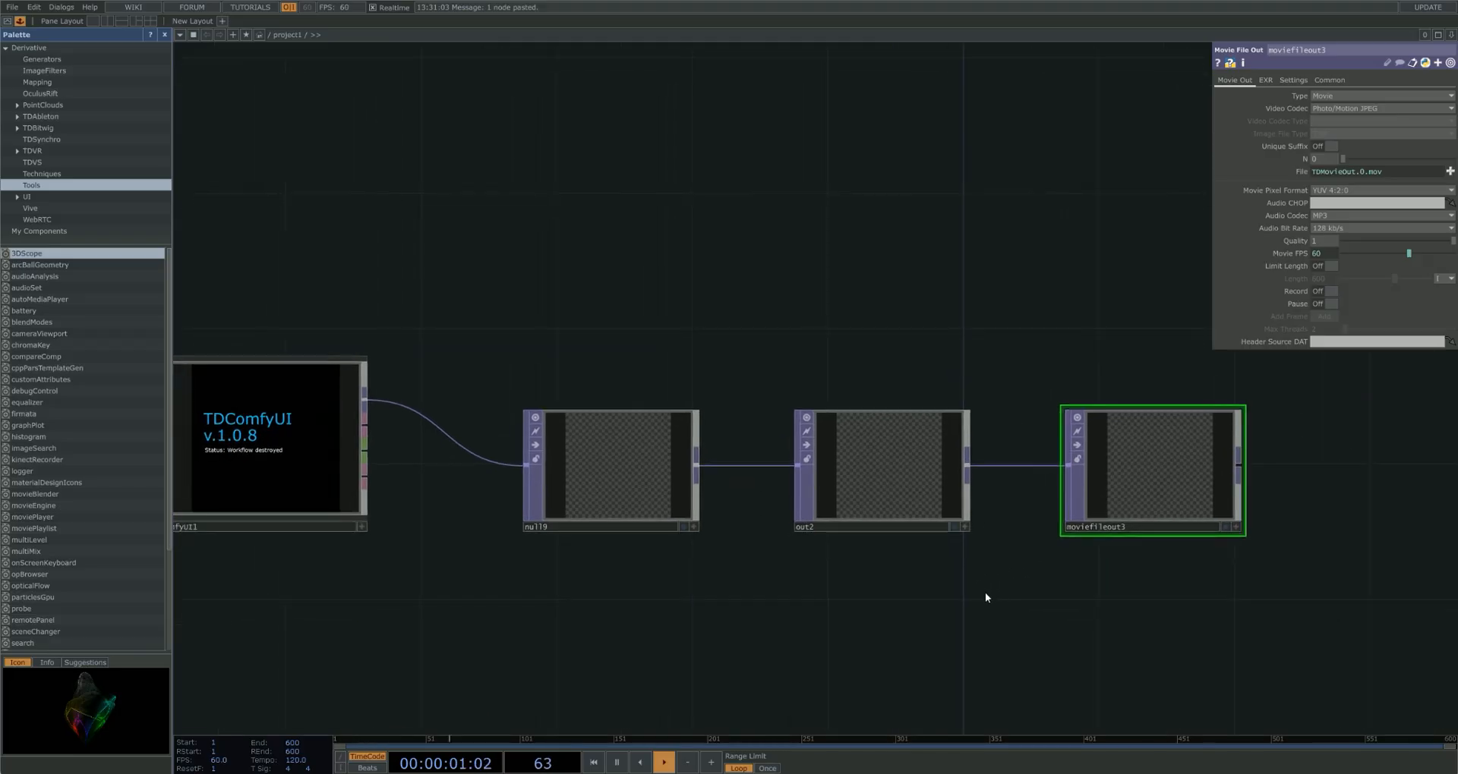
# Connect the TDComfyUI component to the ComfyUI server at 127.0.0.1 and turn its Stream option on.
pyautogui.moveTo(485, 365); pyautogui.dragTo(807, 383)
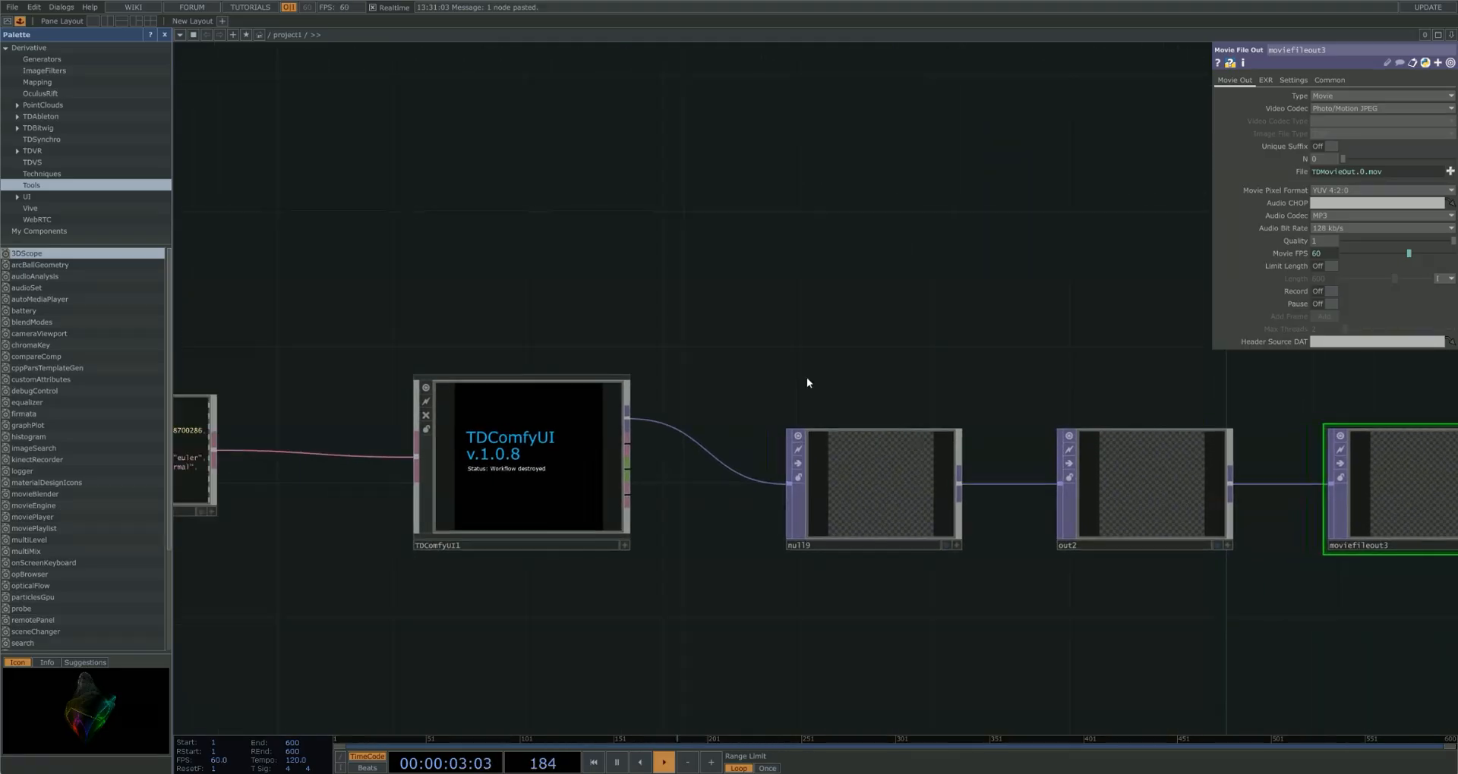
pyautogui.click(622, 435)
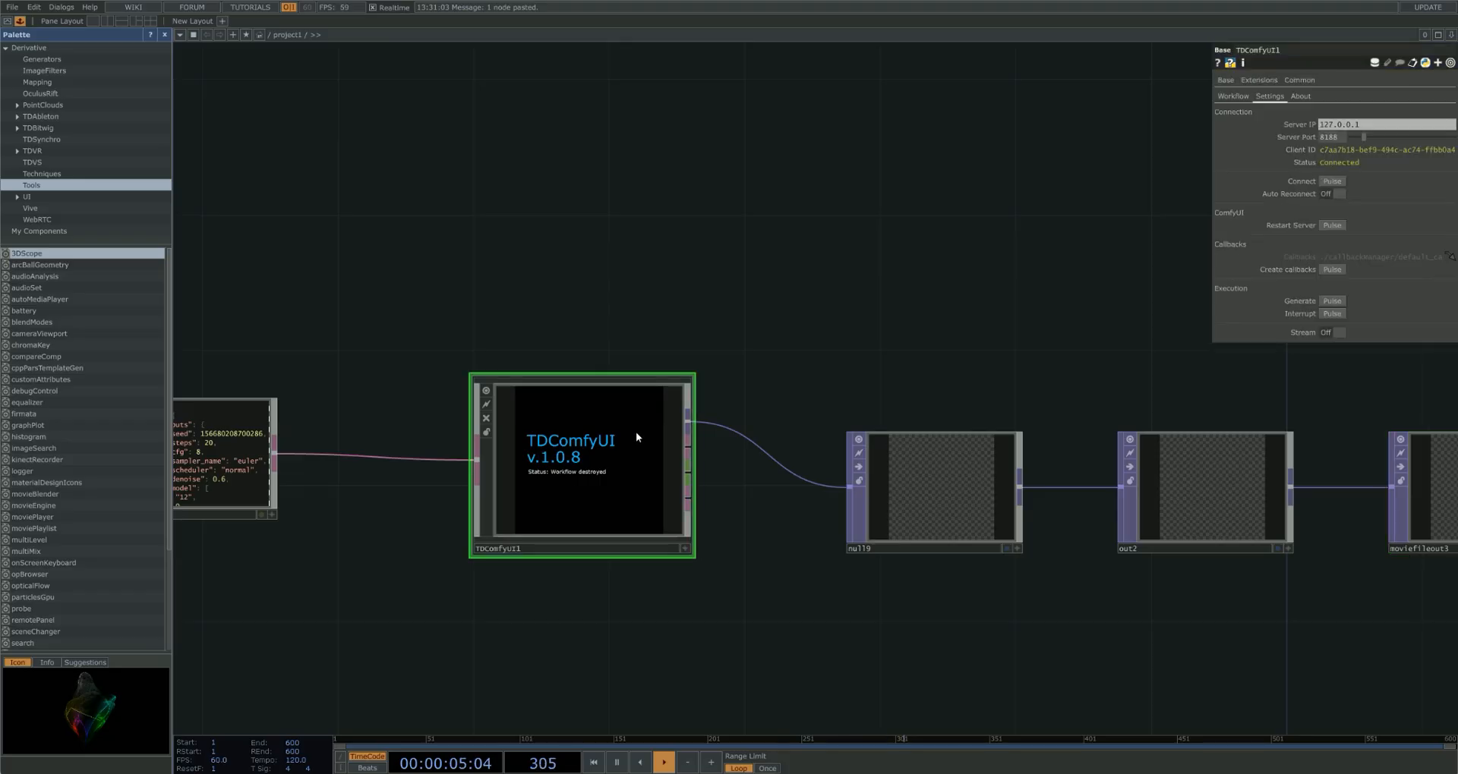
pyautogui.moveTo(815, 393); pyautogui.dragTo(975, 400)
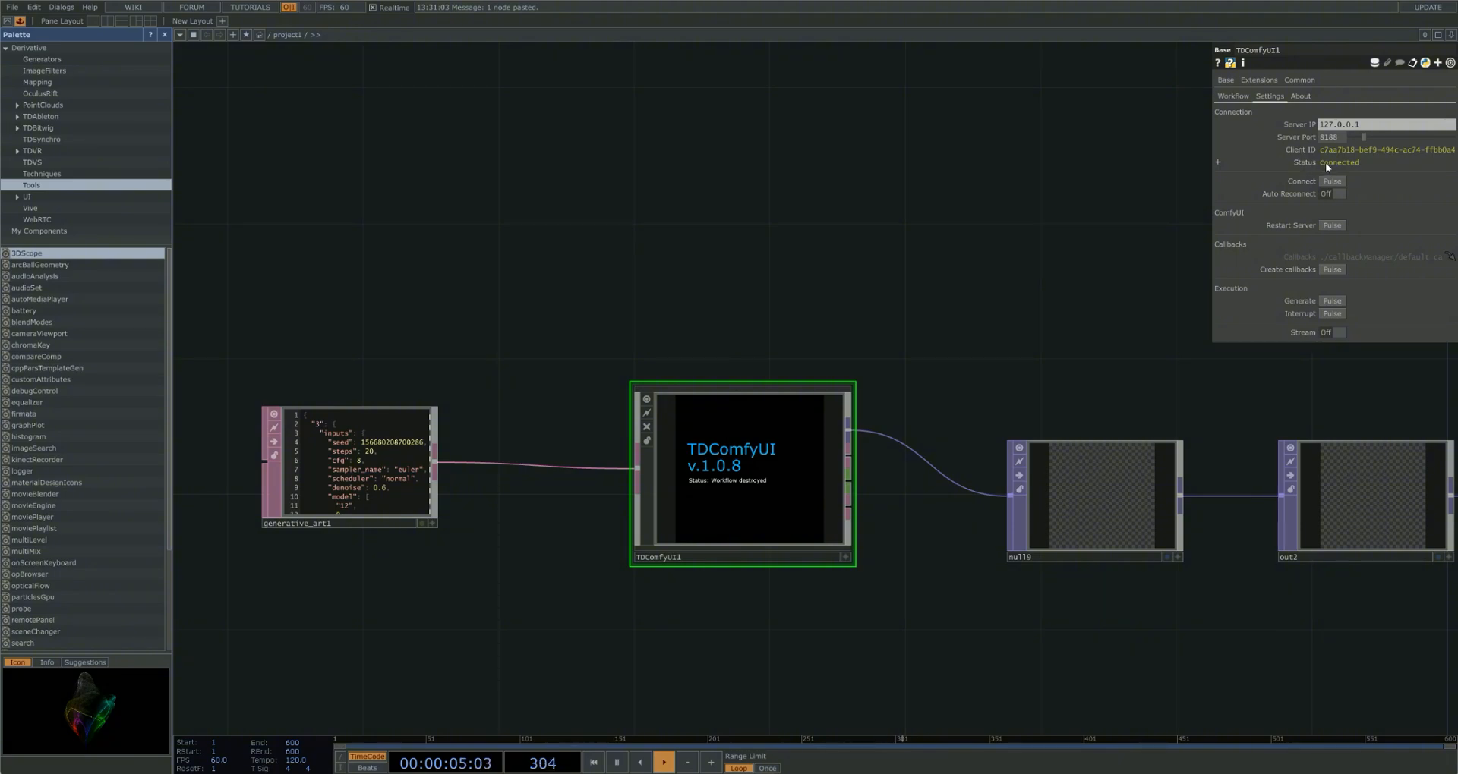
pyautogui.click(1338, 182)
pyautogui.click(1327, 332)
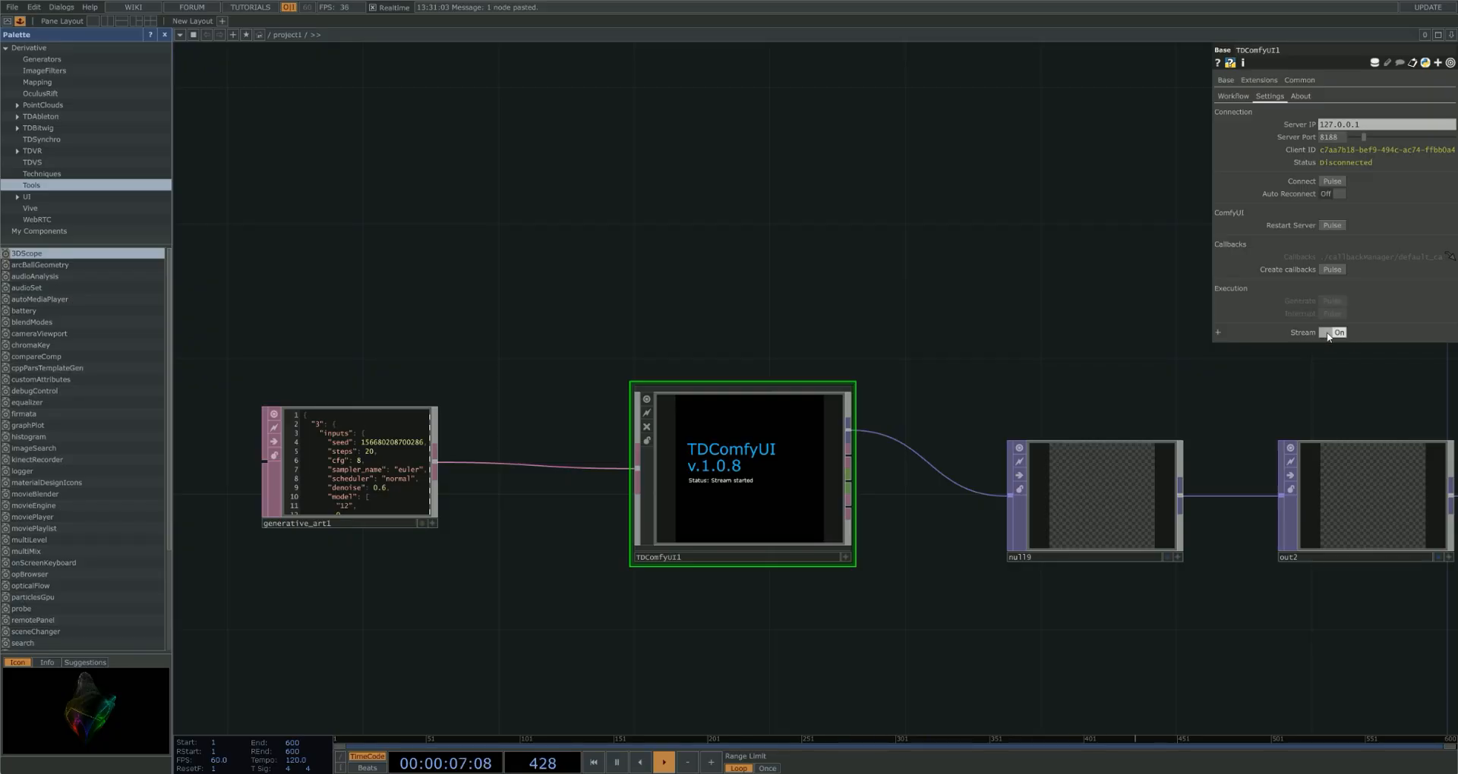
# Review the rebuilt chain from the workflow Text DAT through TDComfyUI to the Movie File Out TOP.
pyautogui.scroll(-2, 1004, 375)
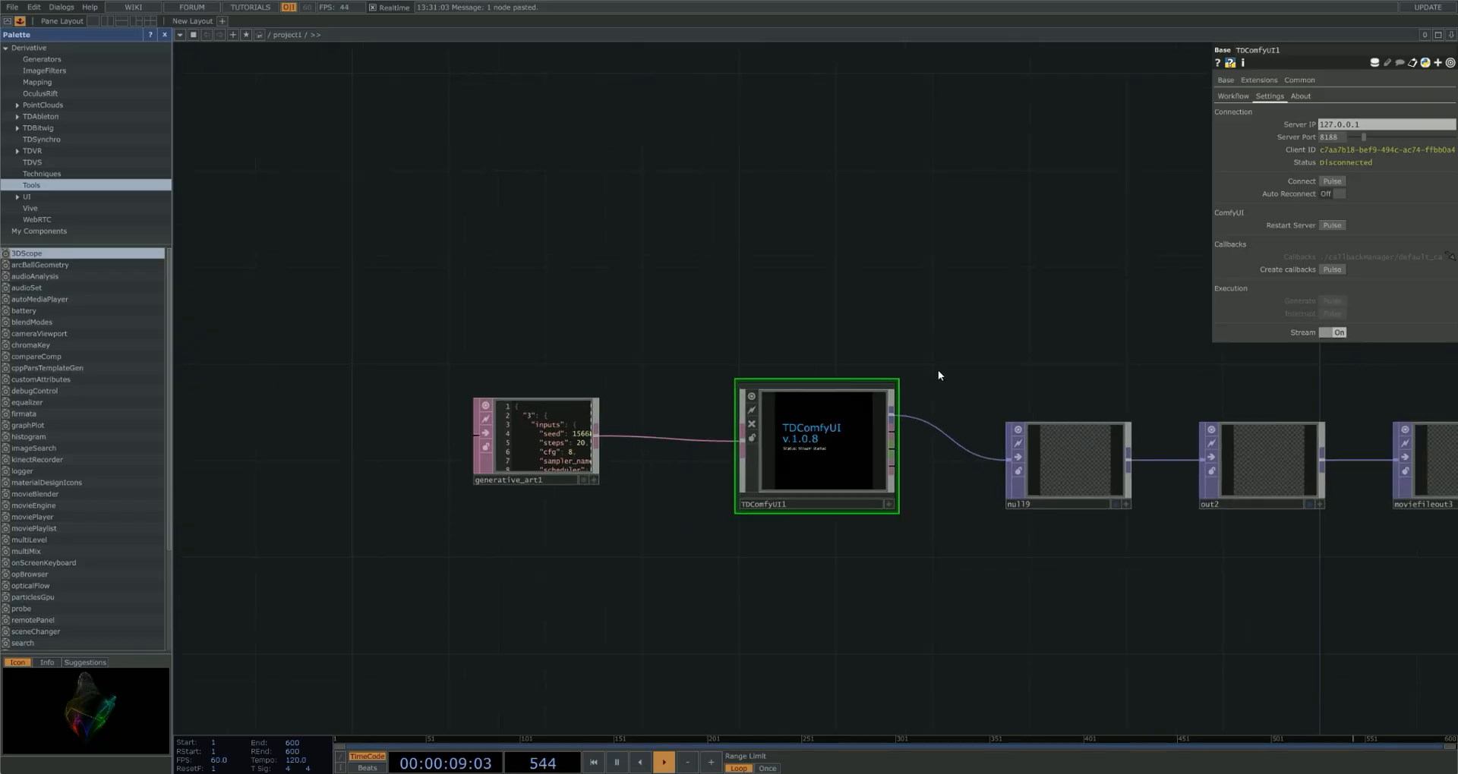
pyautogui.scroll(-2, 930, 356)
pyautogui.scroll(1, 930, 356)
pyautogui.moveTo(929, 356); pyautogui.dragTo(822, 392)
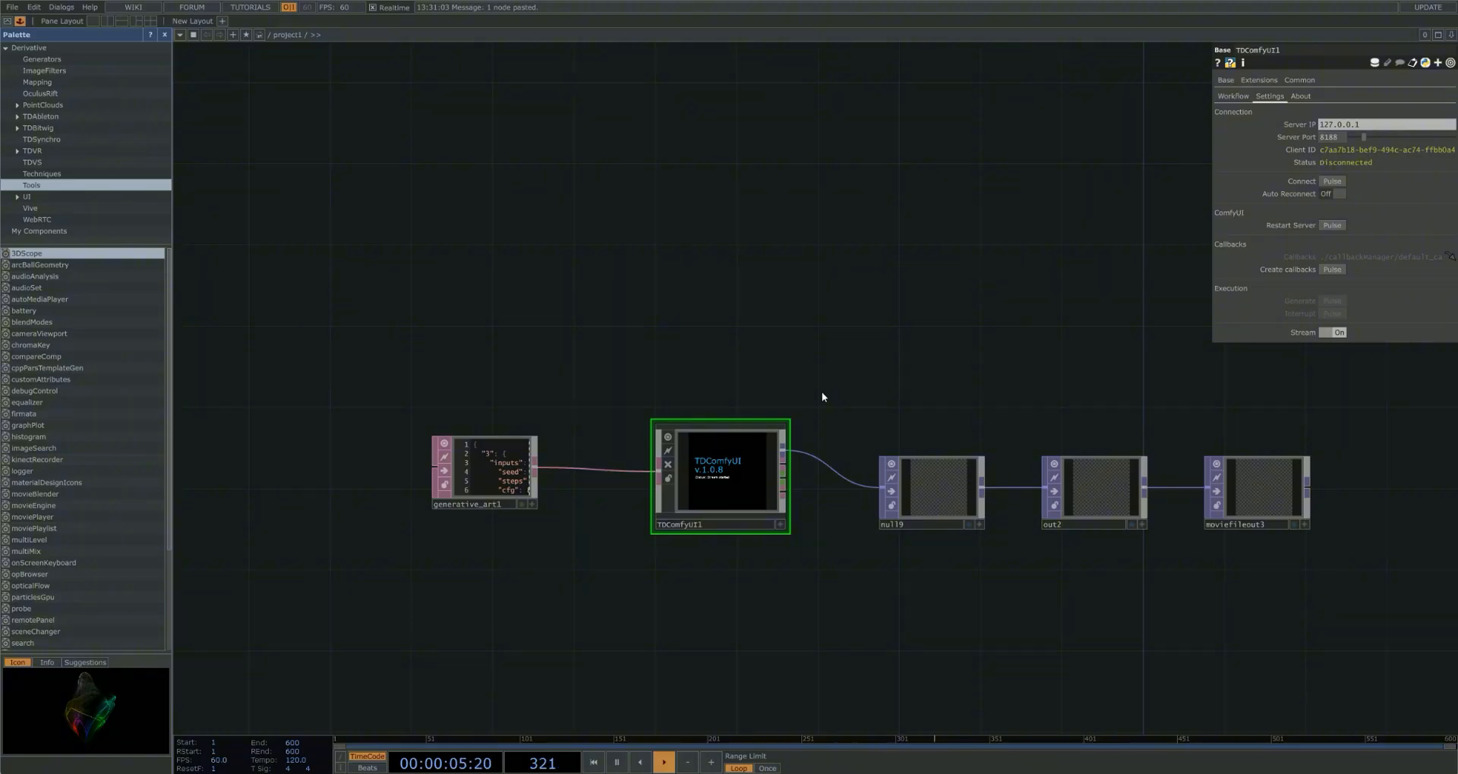
pyautogui.scroll(-2, 822, 392)
pyautogui.moveTo(819, 372); pyautogui.dragTo(875, 492)
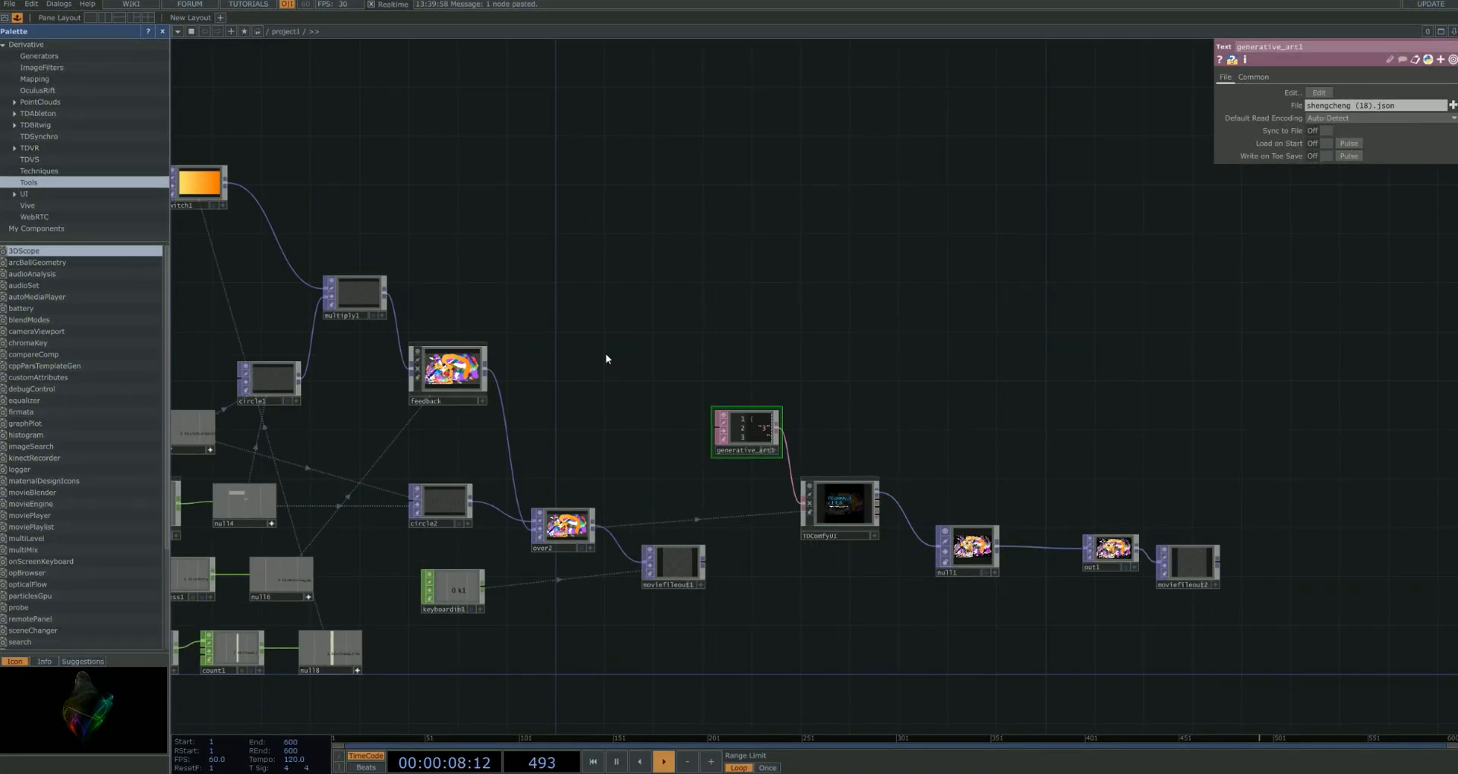
# Examine the complete painting network, from hand tracking and the colour sources feeding switch1 to TDComfyUI and the movie outputs.
pyautogui.moveTo(605, 358); pyautogui.dragTo(1132, 387)
pyautogui.moveTo(966, 328); pyautogui.dragTo(1019, 344)
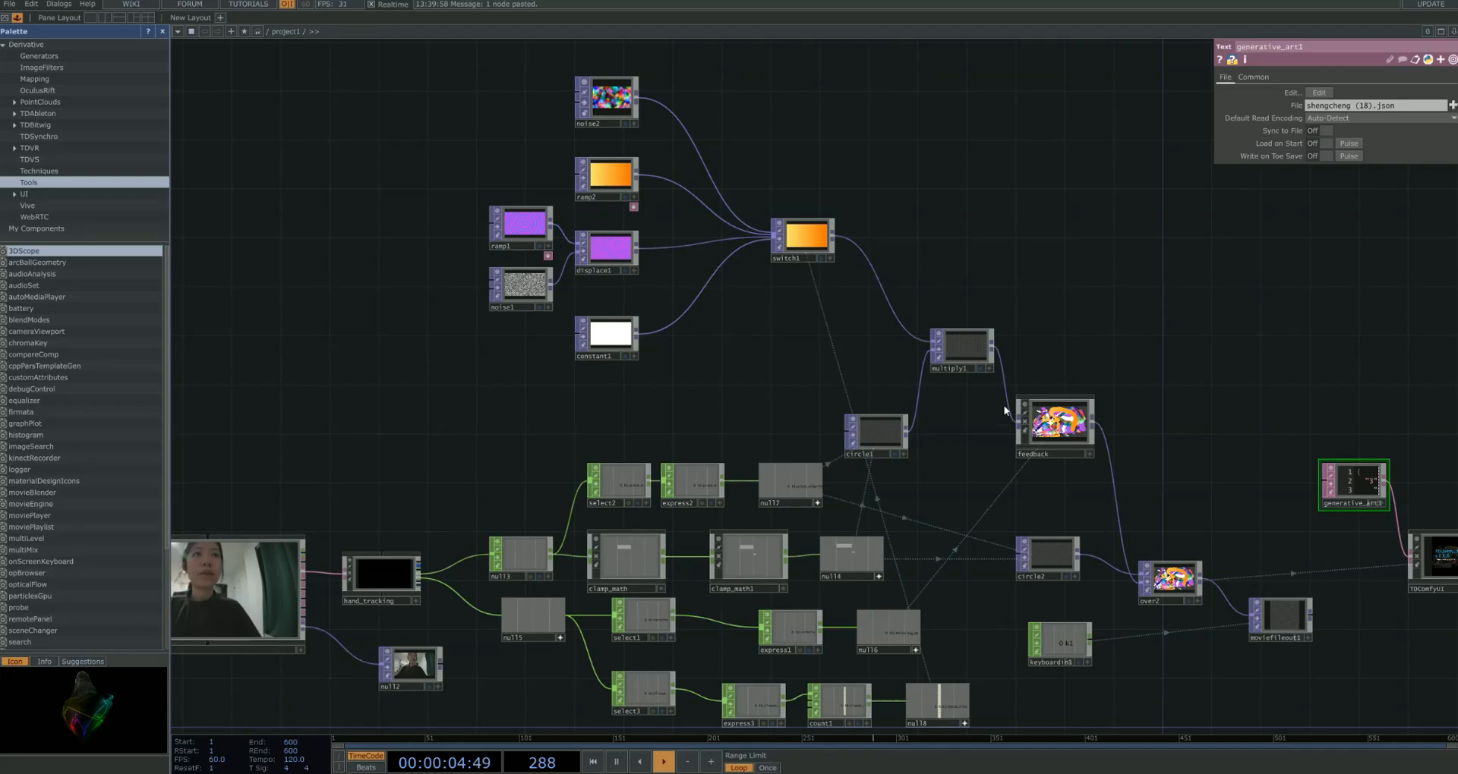
pyautogui.moveTo(976, 438); pyautogui.dragTo(1008, 448)
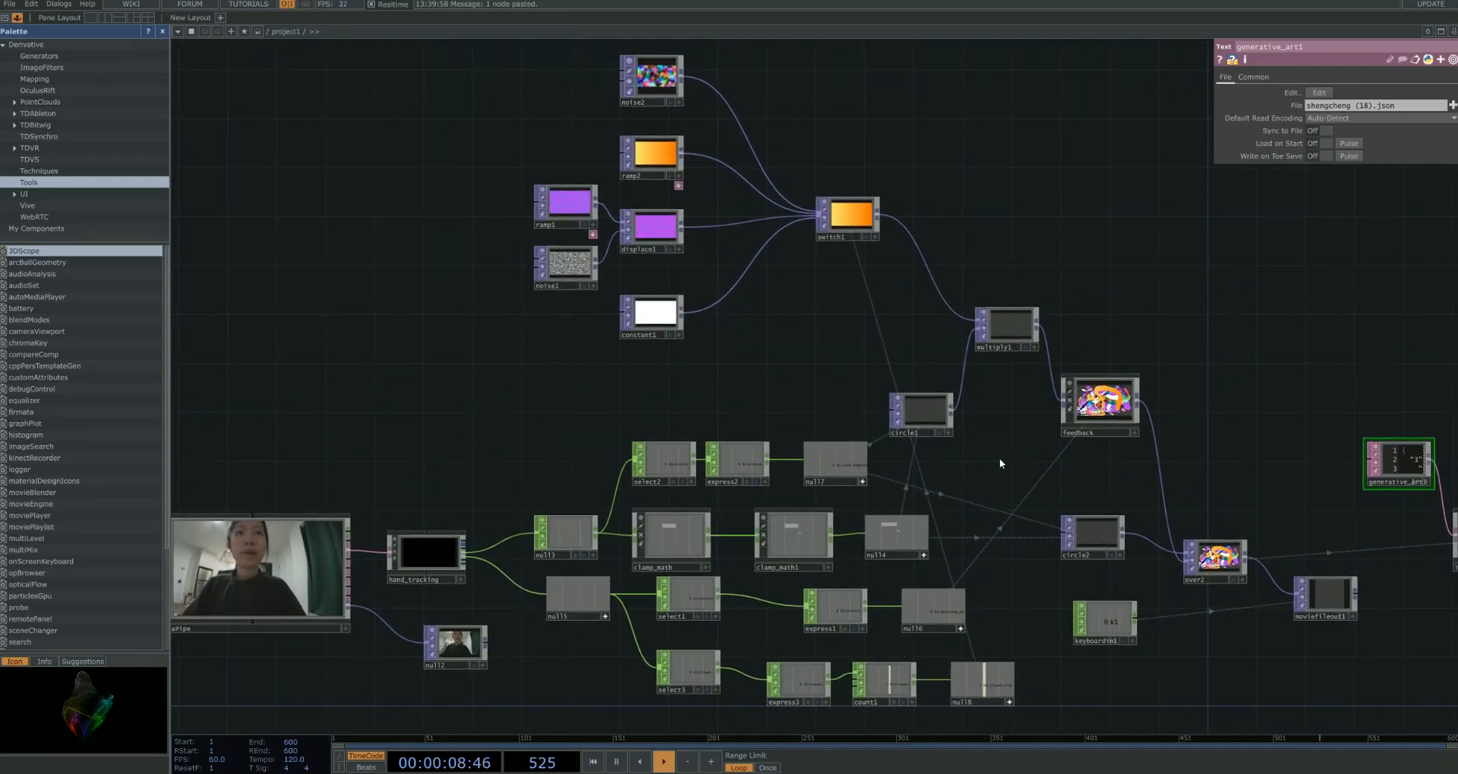
pyautogui.moveTo(982, 449); pyautogui.dragTo(946, 462)
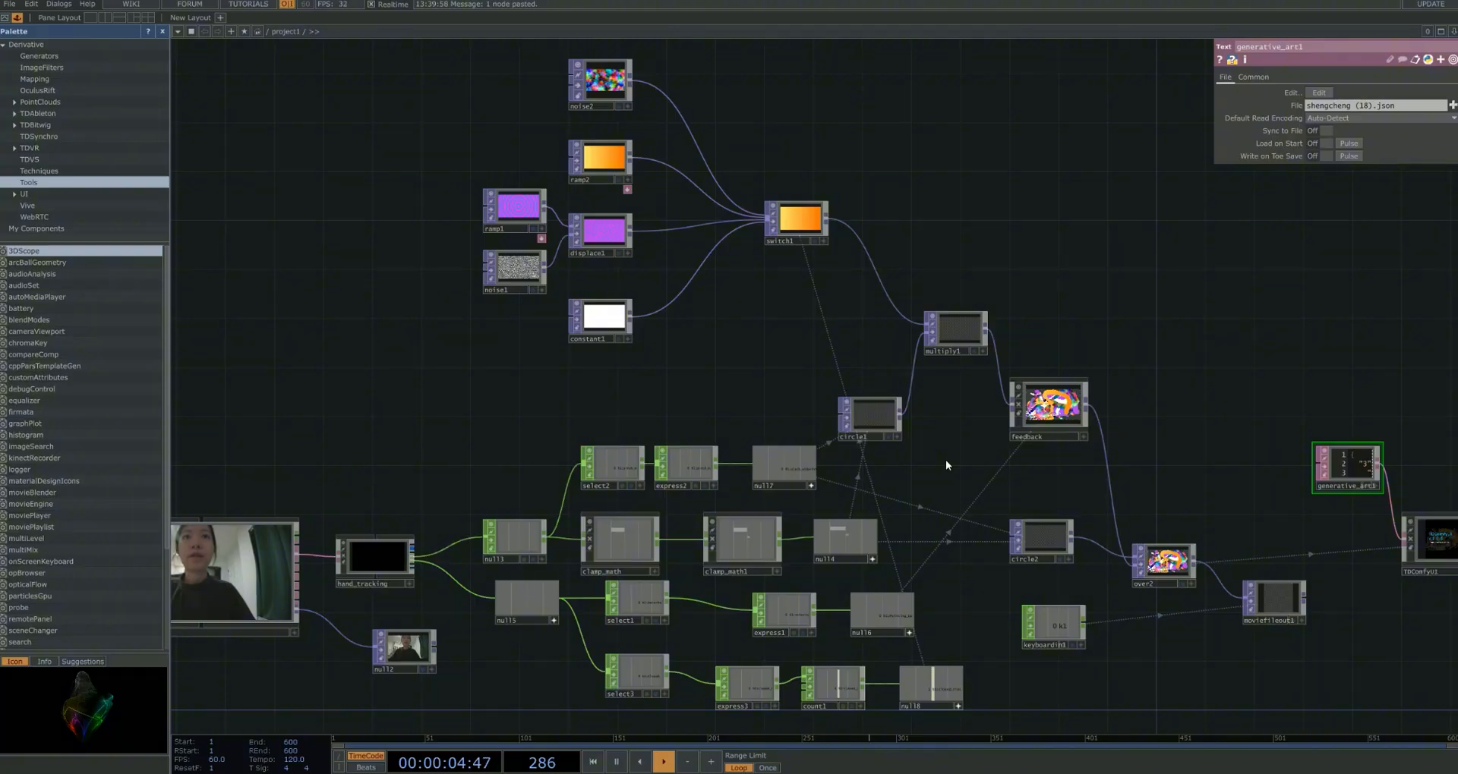
pyautogui.moveTo(946, 461); pyautogui.dragTo(966, 410)
pyautogui.scroll(3, 946, 439)
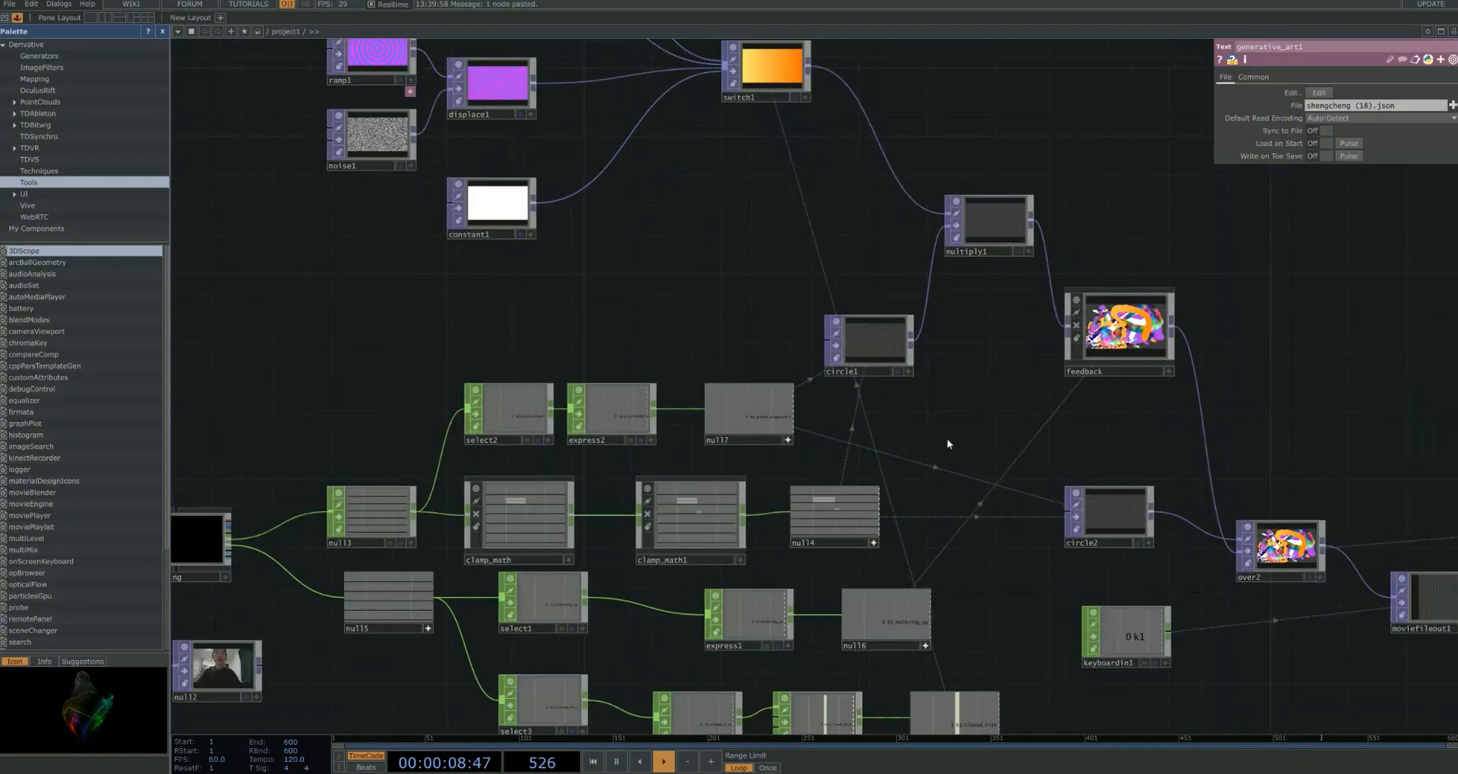
pyautogui.moveTo(715, 367); pyautogui.dragTo(729, 449)
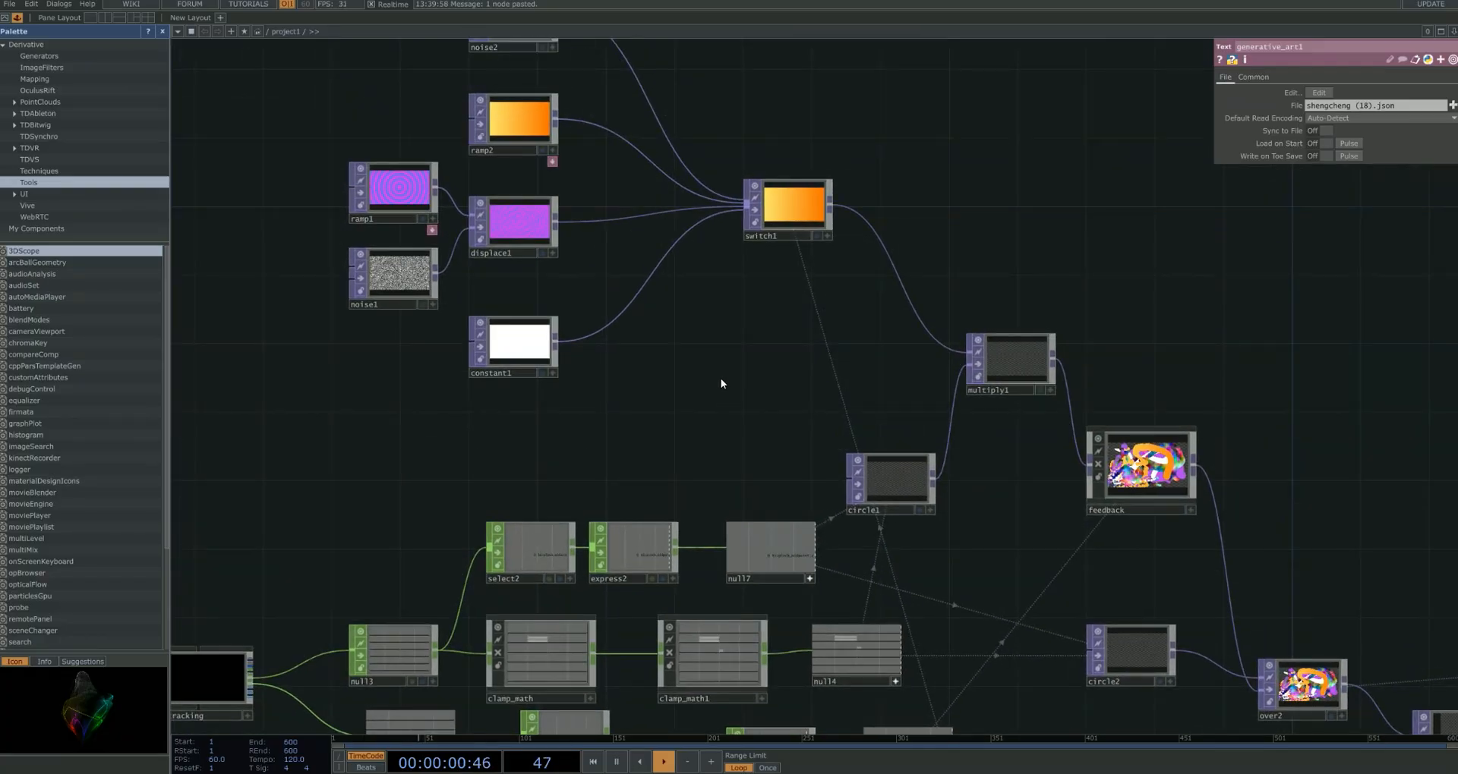
pyautogui.moveTo(722, 384); pyautogui.dragTo(718, 562)
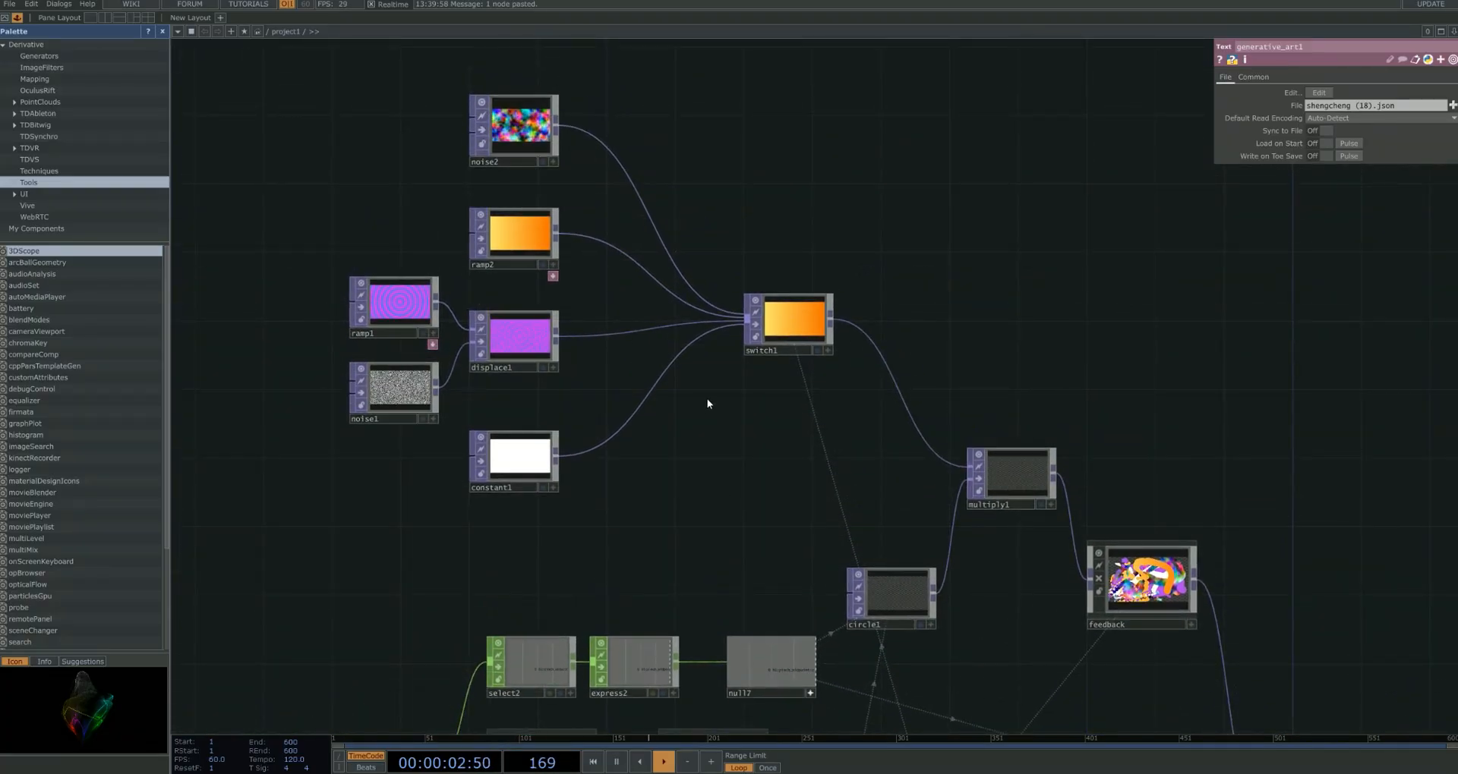
pyautogui.scroll(-3, 710, 422)
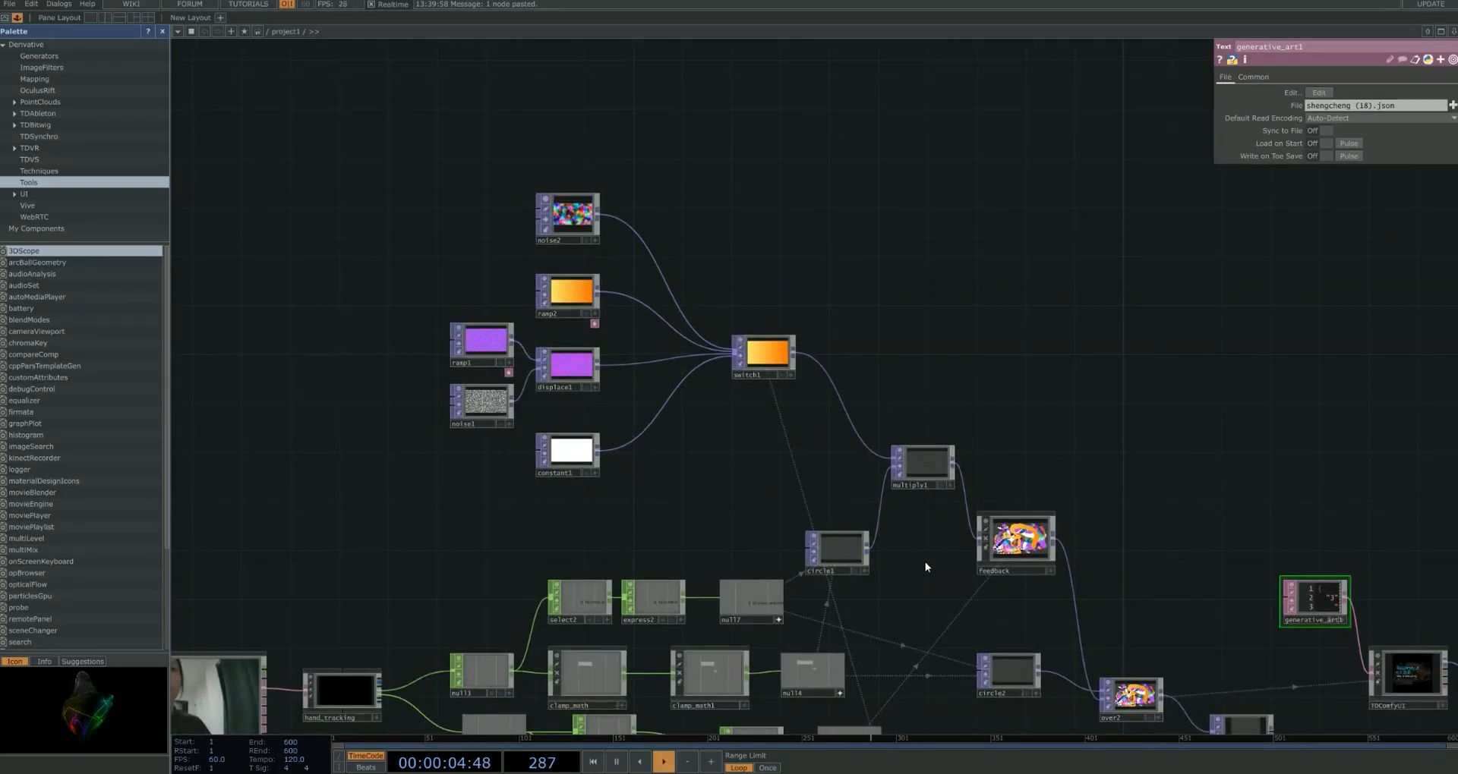
pyautogui.moveTo(927, 562); pyautogui.dragTo(823, 404)
pyautogui.moveTo(932, 450); pyautogui.dragTo(856, 435)
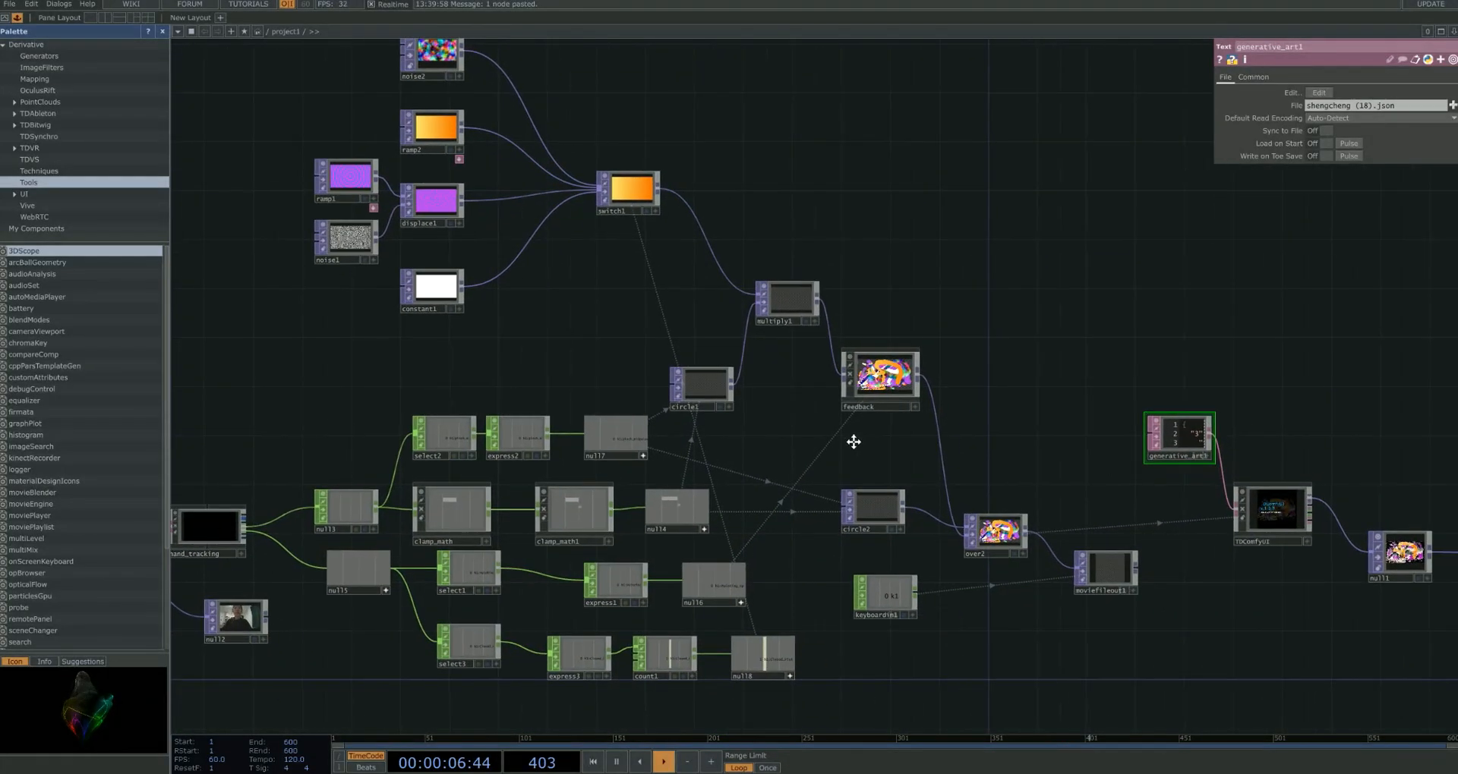
pyautogui.moveTo(1008, 467); pyautogui.dragTo(794, 433)
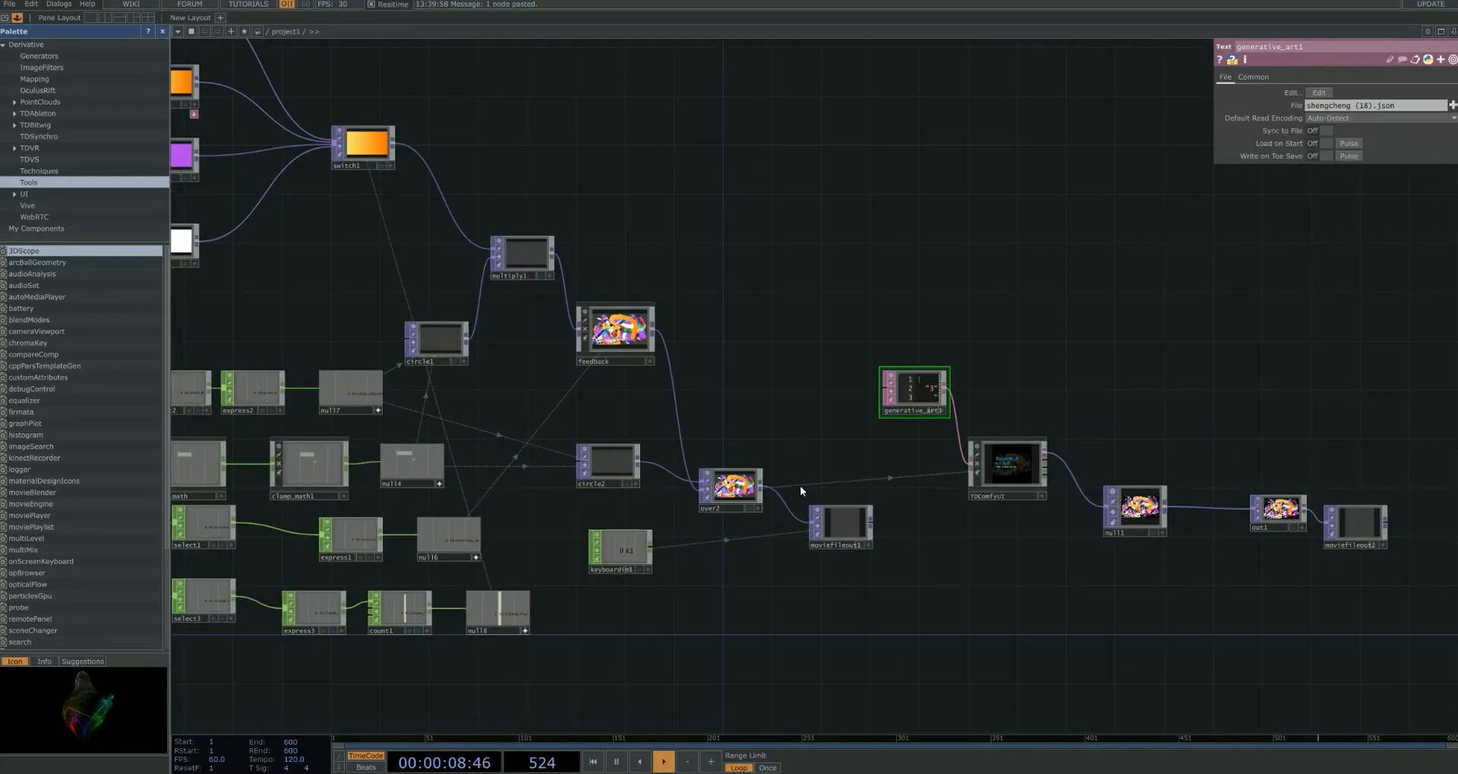
# Assign the over2 TOP as the image source for Load Image (Base64) in the TDComfyUI workflow parameters.
pyautogui.scroll(3, 748, 501)
pyautogui.scroll(3, 749, 505)
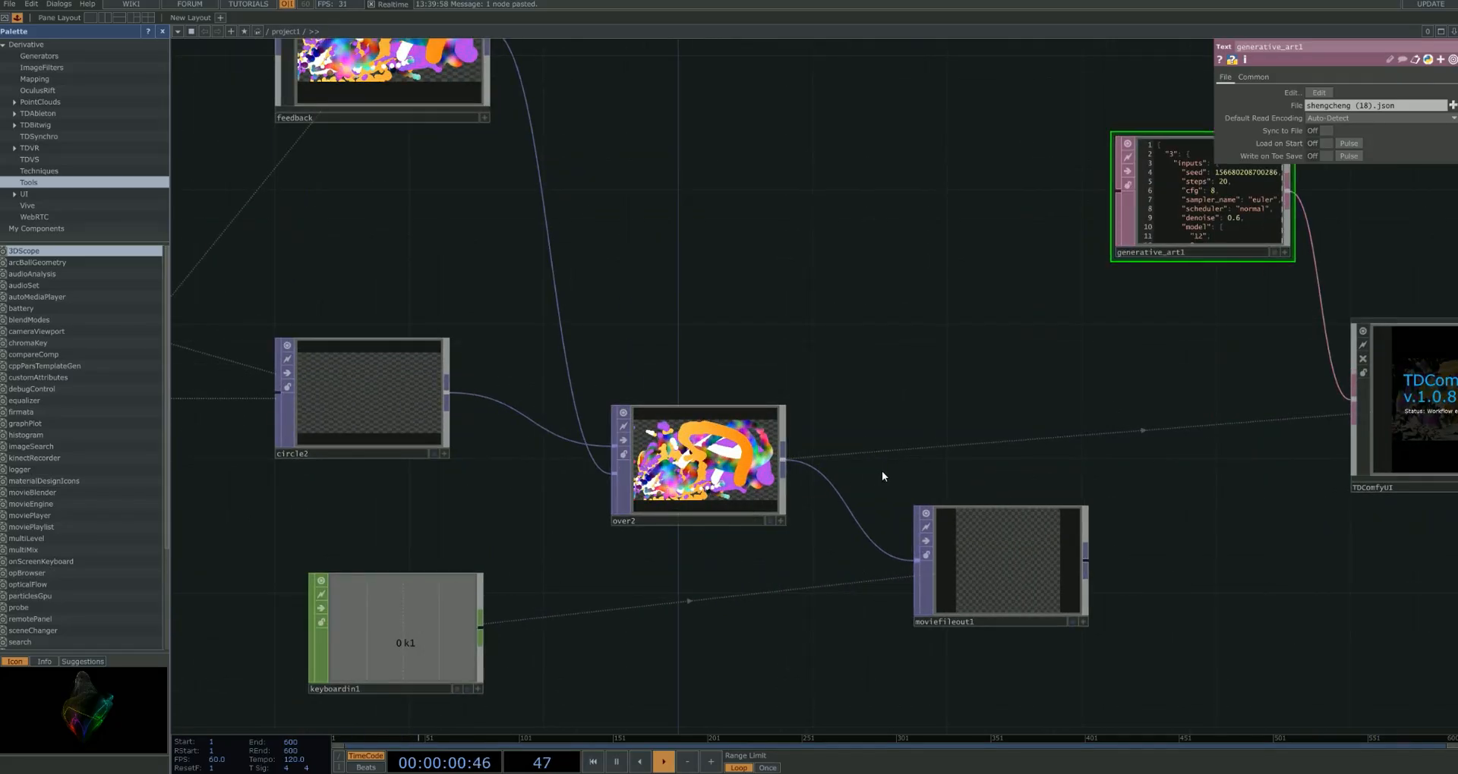
pyautogui.moveTo(881, 476); pyautogui.dragTo(671, 486)
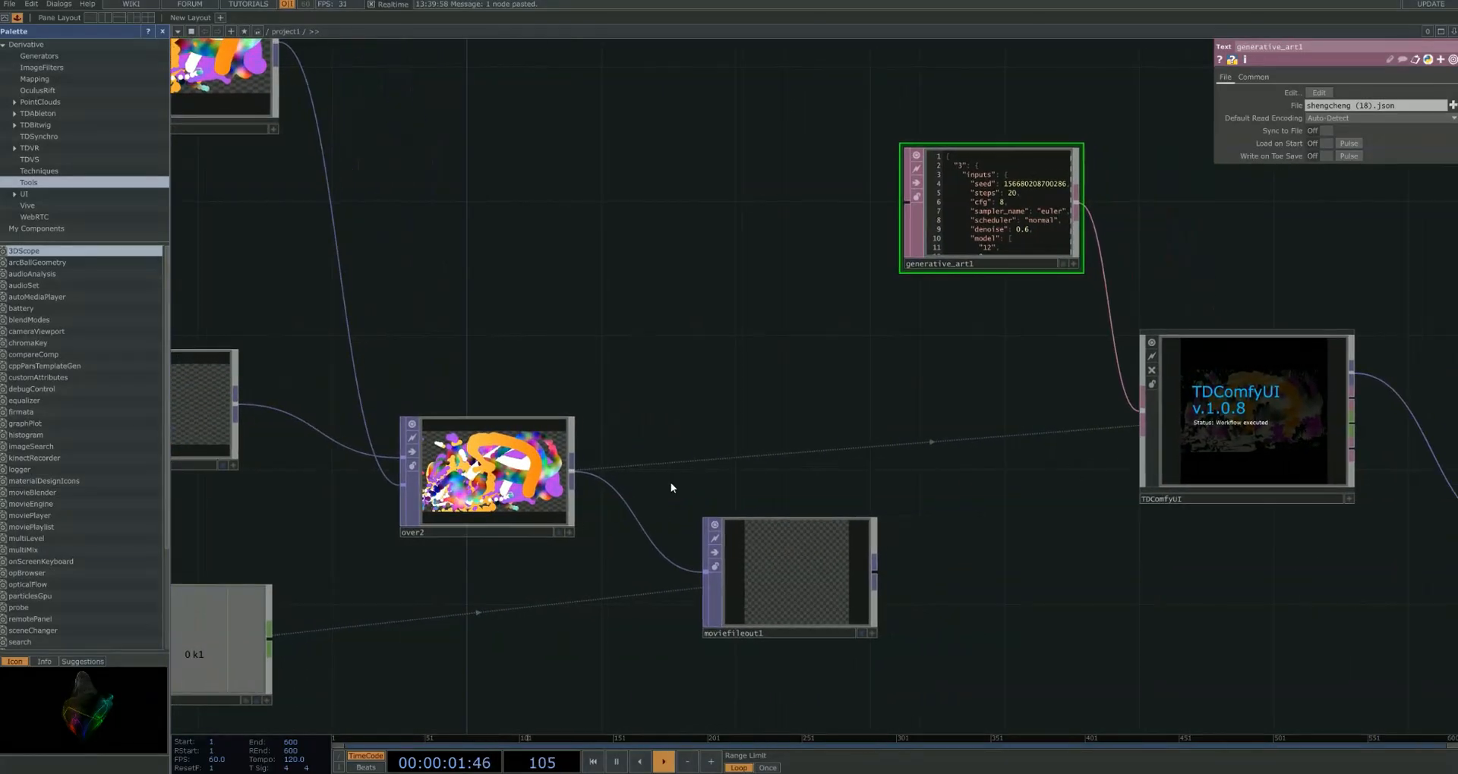
pyautogui.click(1236, 431)
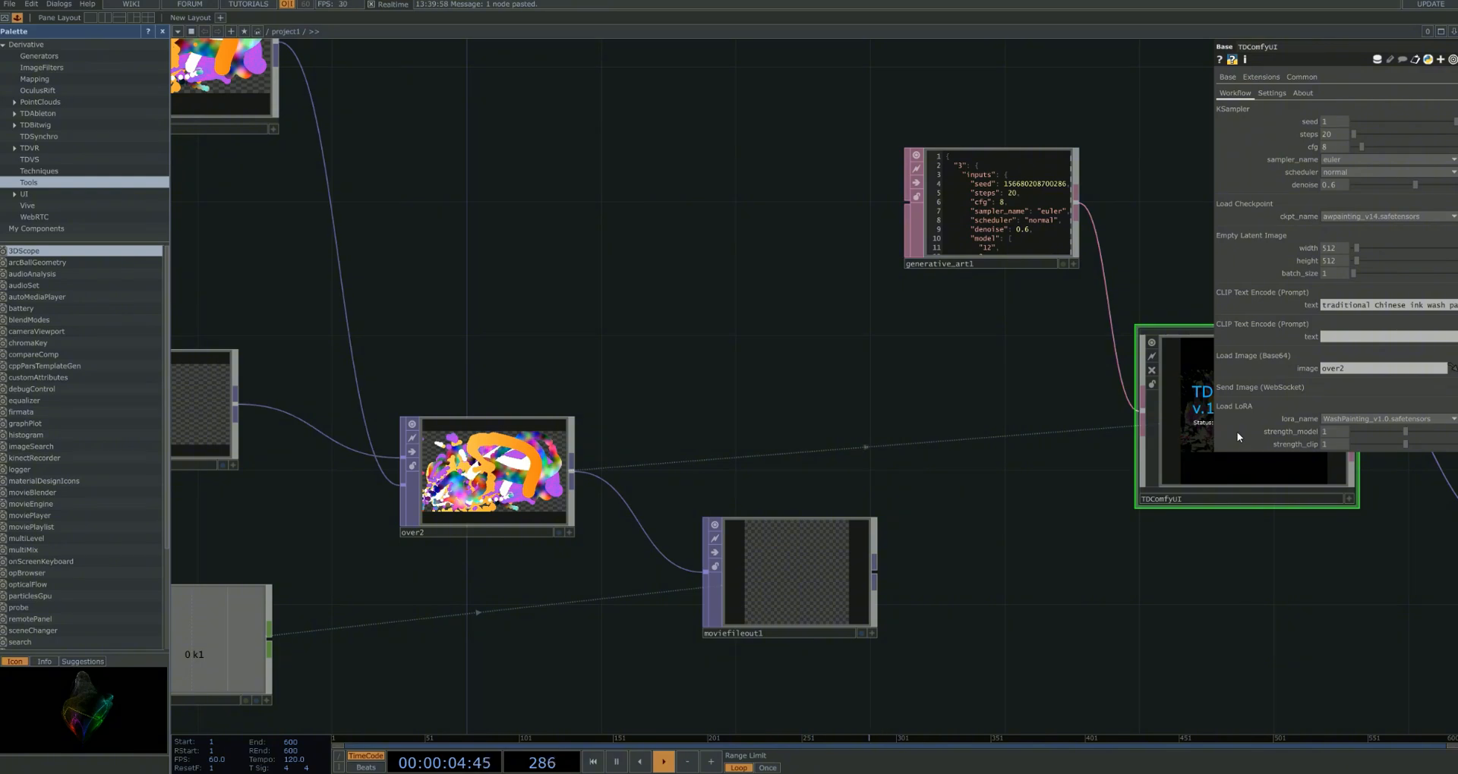
pyautogui.moveTo(1112, 539); pyautogui.dragTo(888, 540)
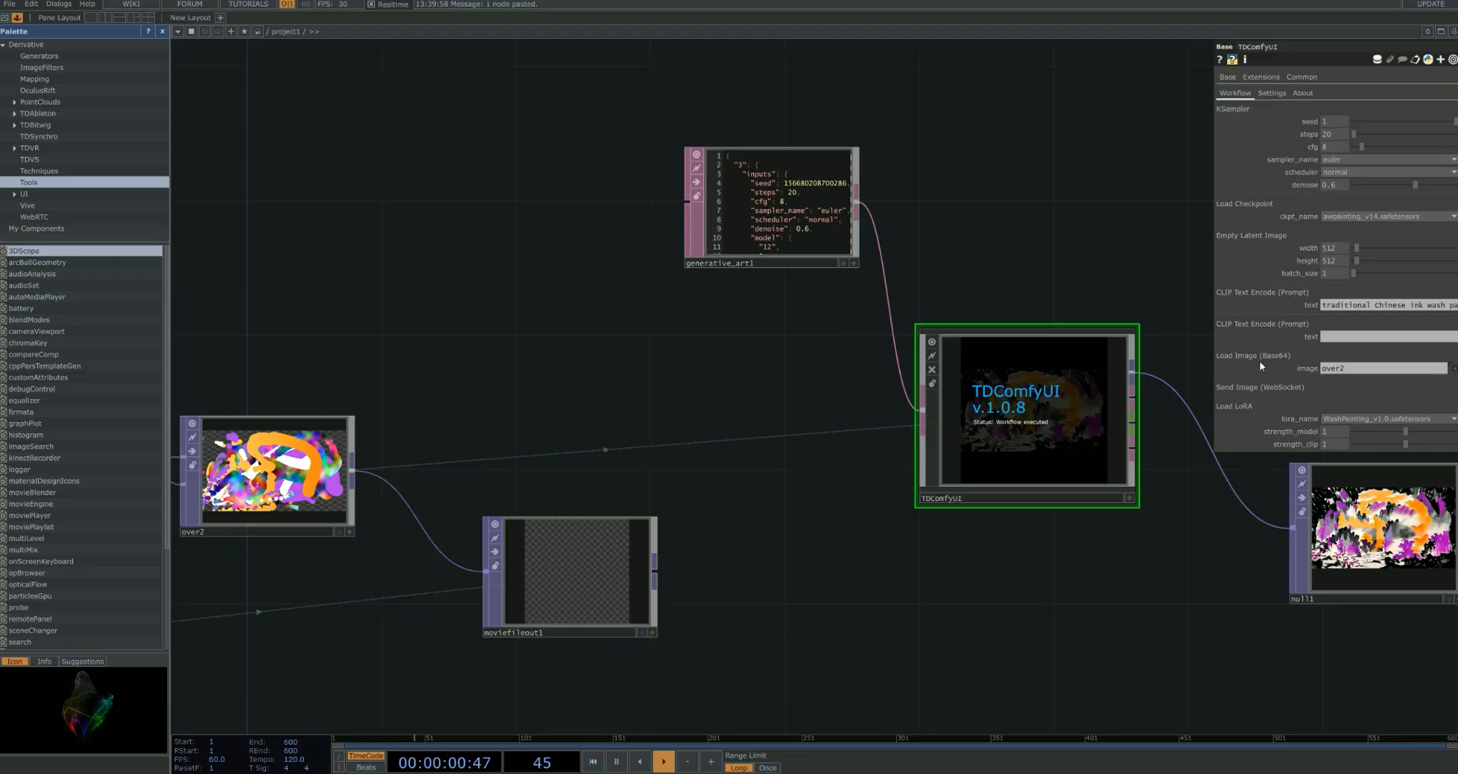
pyautogui.click(1309, 372)
pyautogui.click(1309, 372)
pyautogui.moveTo(270, 476); pyautogui.dragTo(1338, 369)
# Examine how over2 feeds TDComfyUI and how its result continues through null1 to the output TOPs.
pyautogui.moveTo(1016, 554); pyautogui.dragTo(1092, 536)
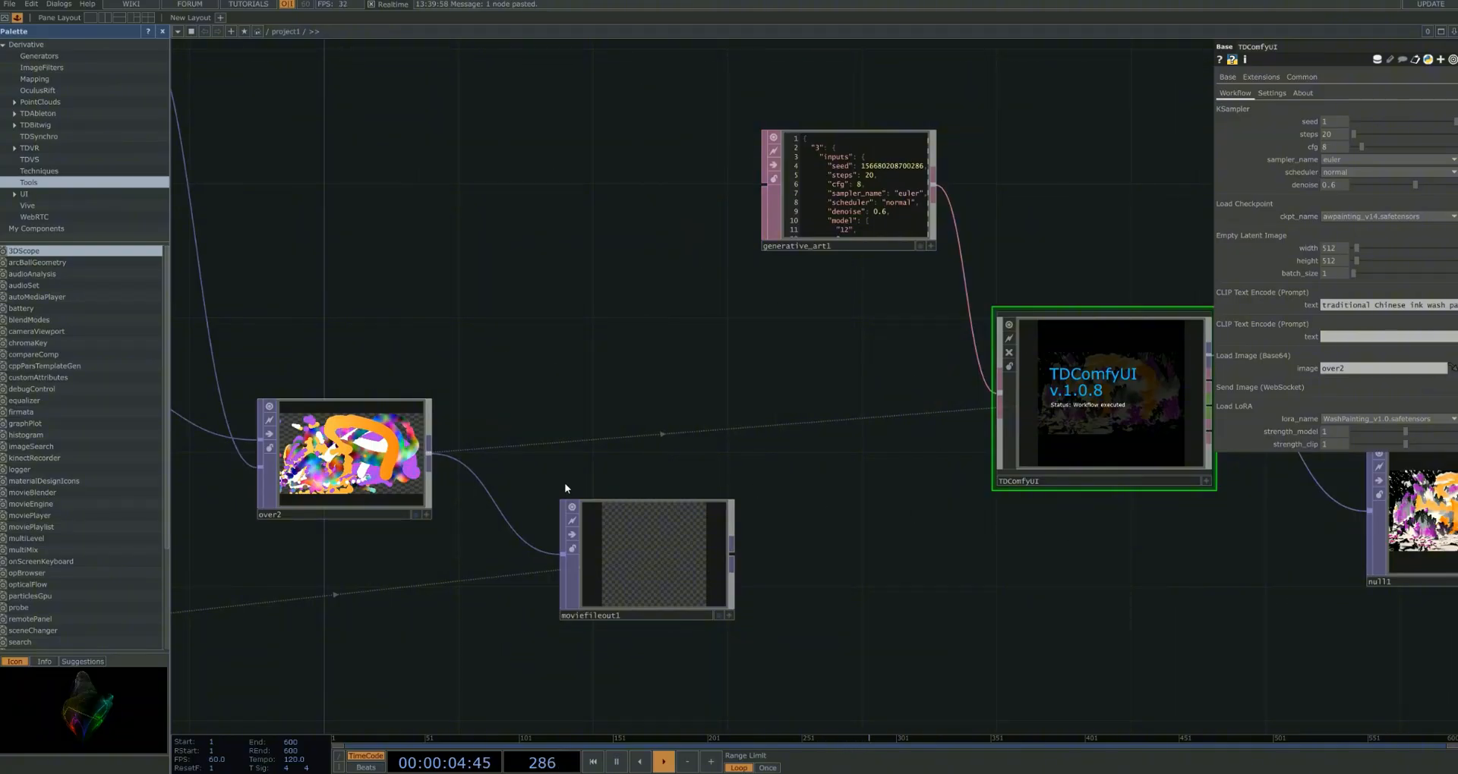
pyautogui.moveTo(549, 478); pyautogui.dragTo(528, 498)
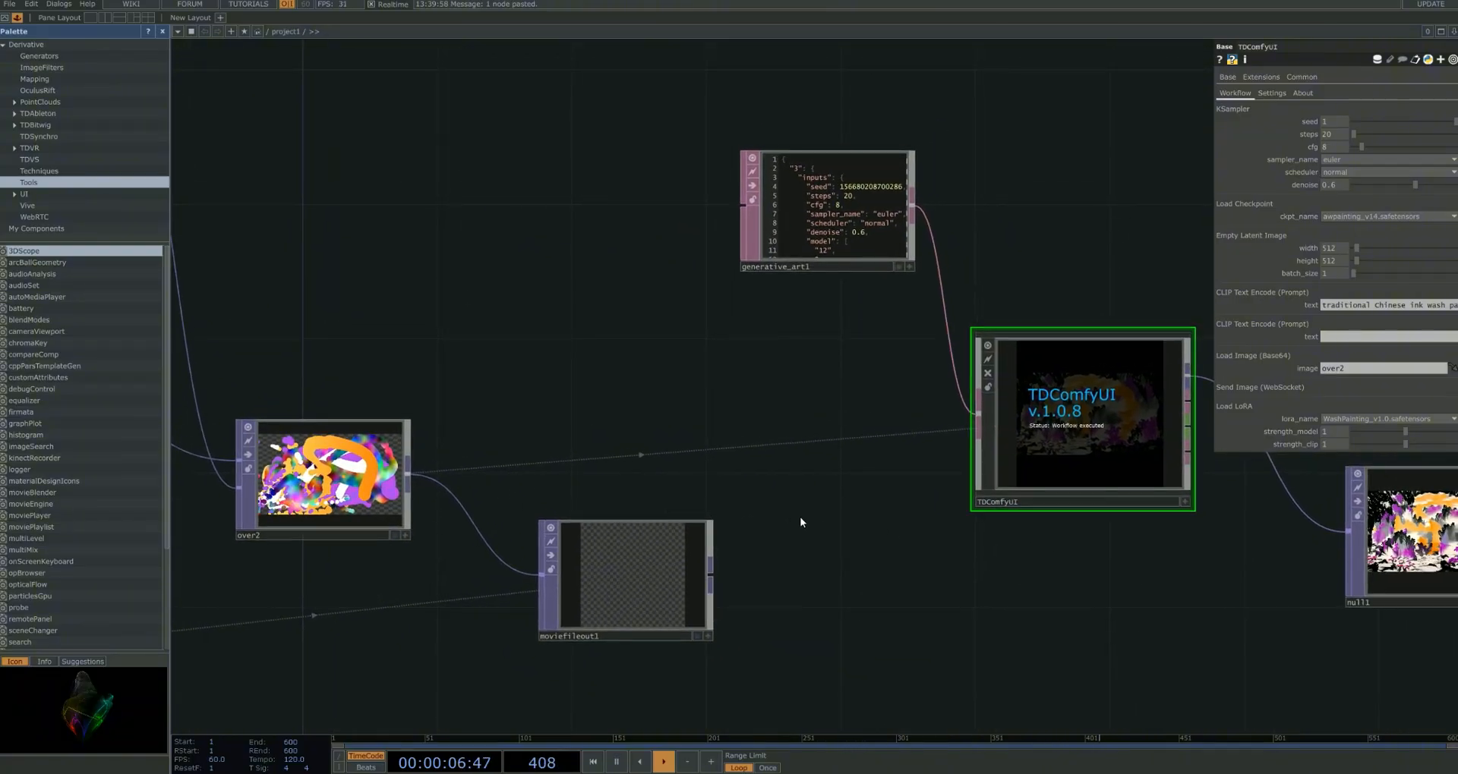
pyautogui.moveTo(923, 523); pyautogui.dragTo(776, 507)
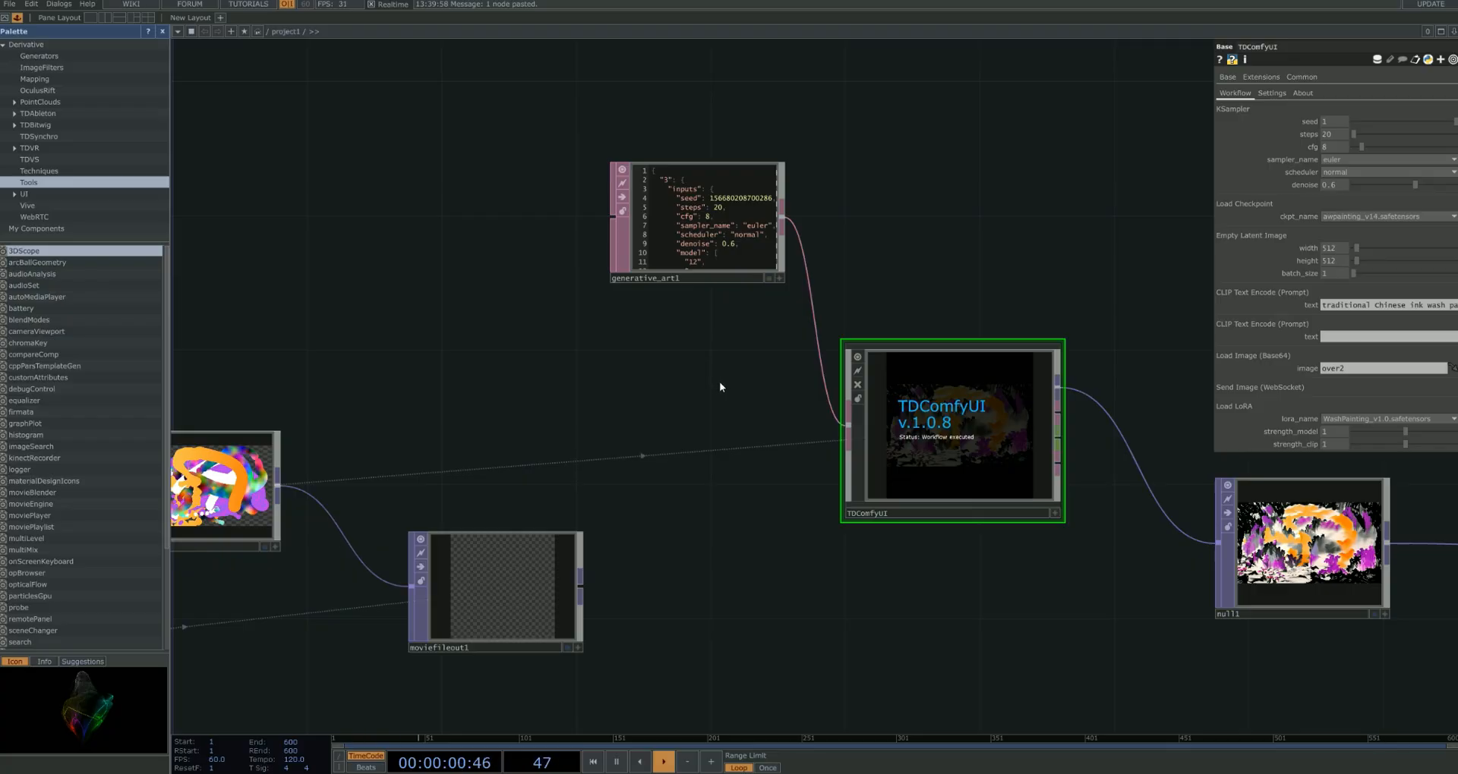
pyautogui.moveTo(720, 387); pyautogui.dragTo(608, 388)
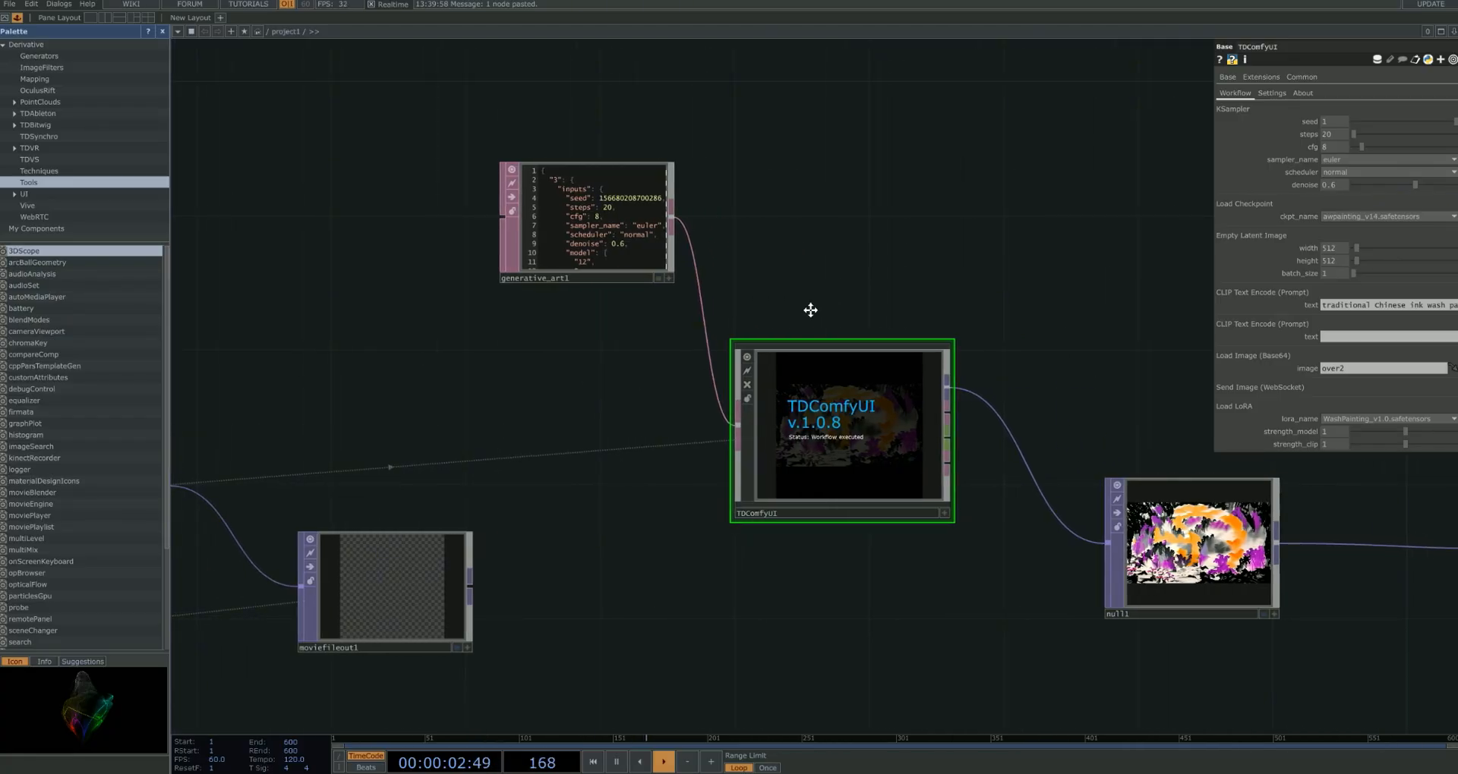
pyautogui.moveTo(810, 310); pyautogui.dragTo(787, 314)
pyautogui.moveTo(941, 293); pyautogui.dragTo(1107, 277)
pyautogui.moveTo(636, 401); pyautogui.dragTo(729, 389)
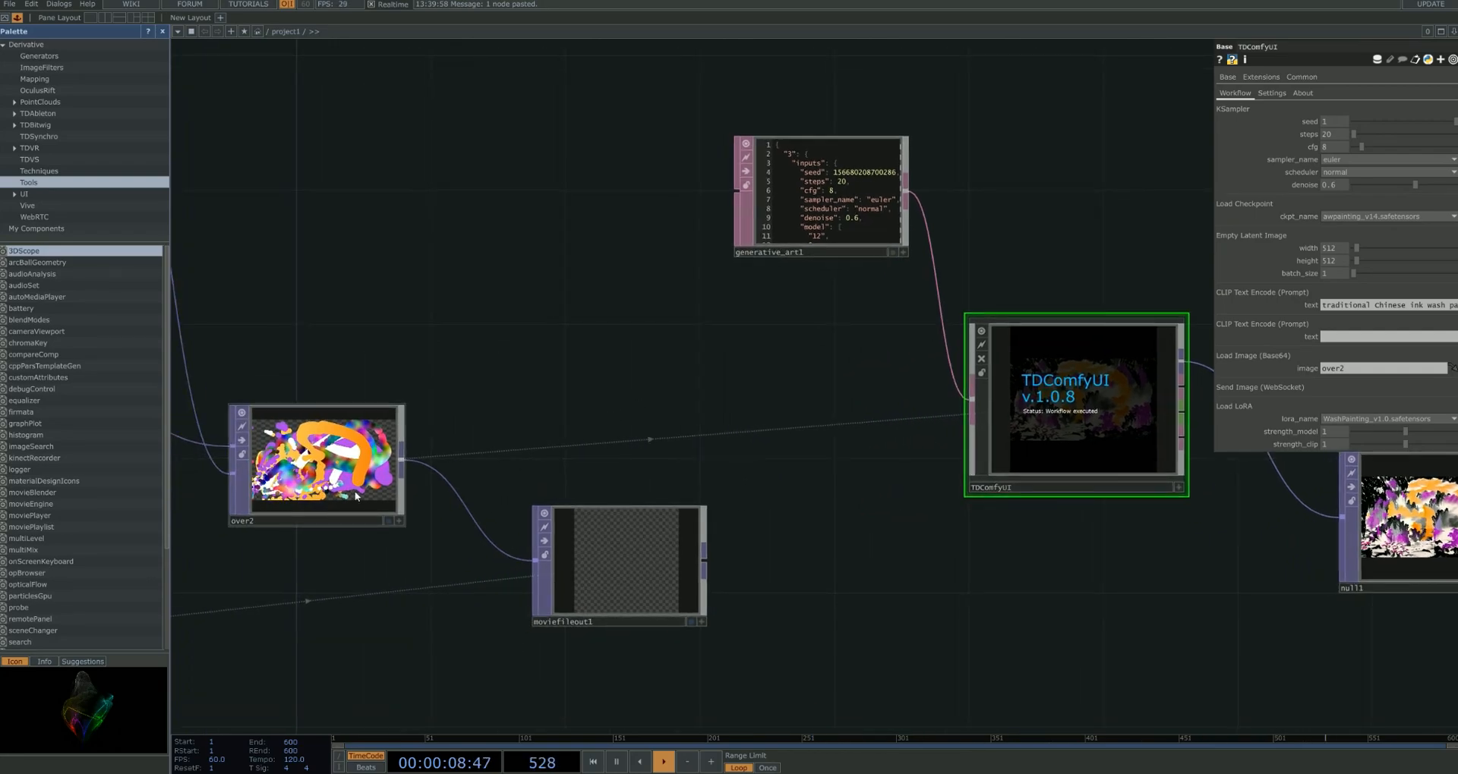
pyautogui.scroll(-3, 889, 559)
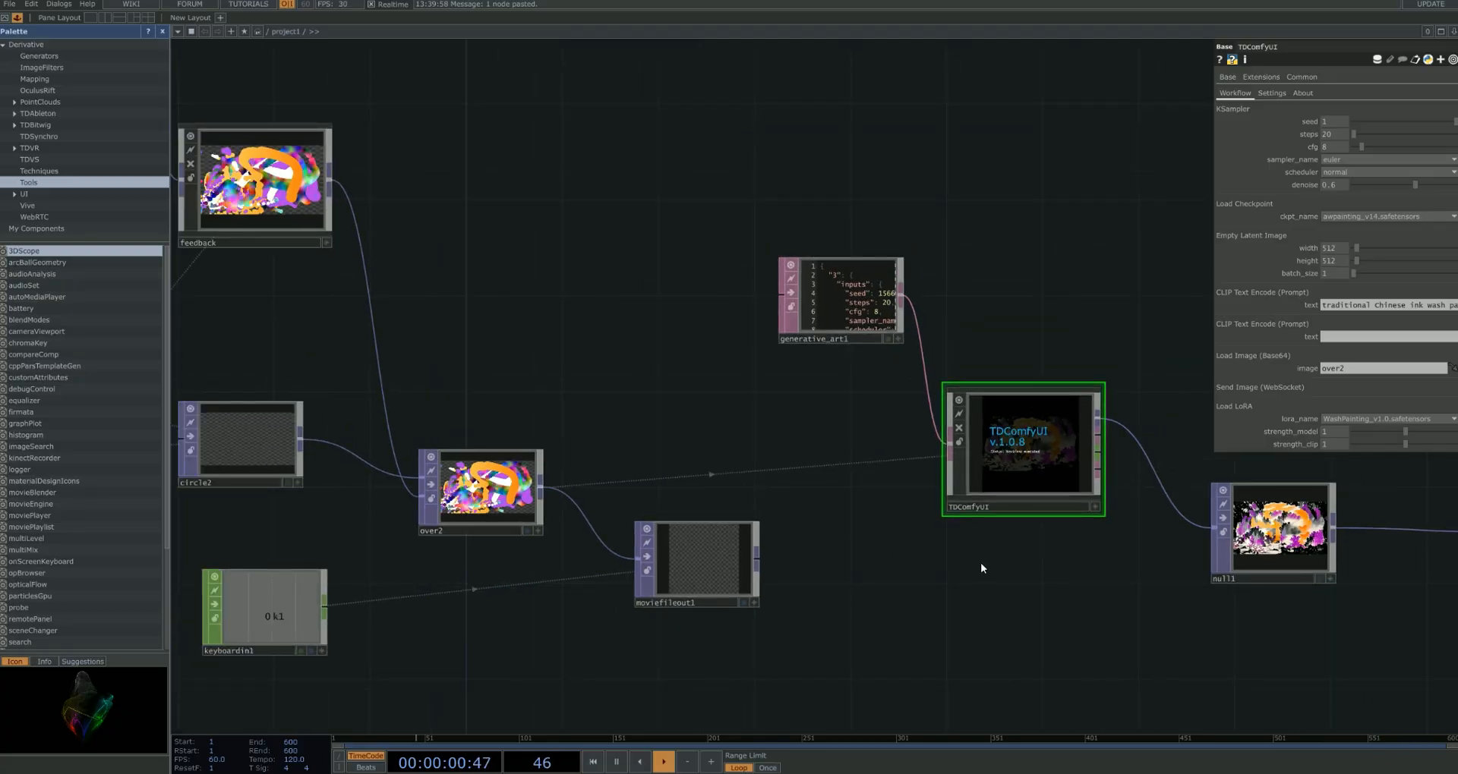
pyautogui.scroll(-3, 971, 566)
pyautogui.scroll(-3, 716, 458)
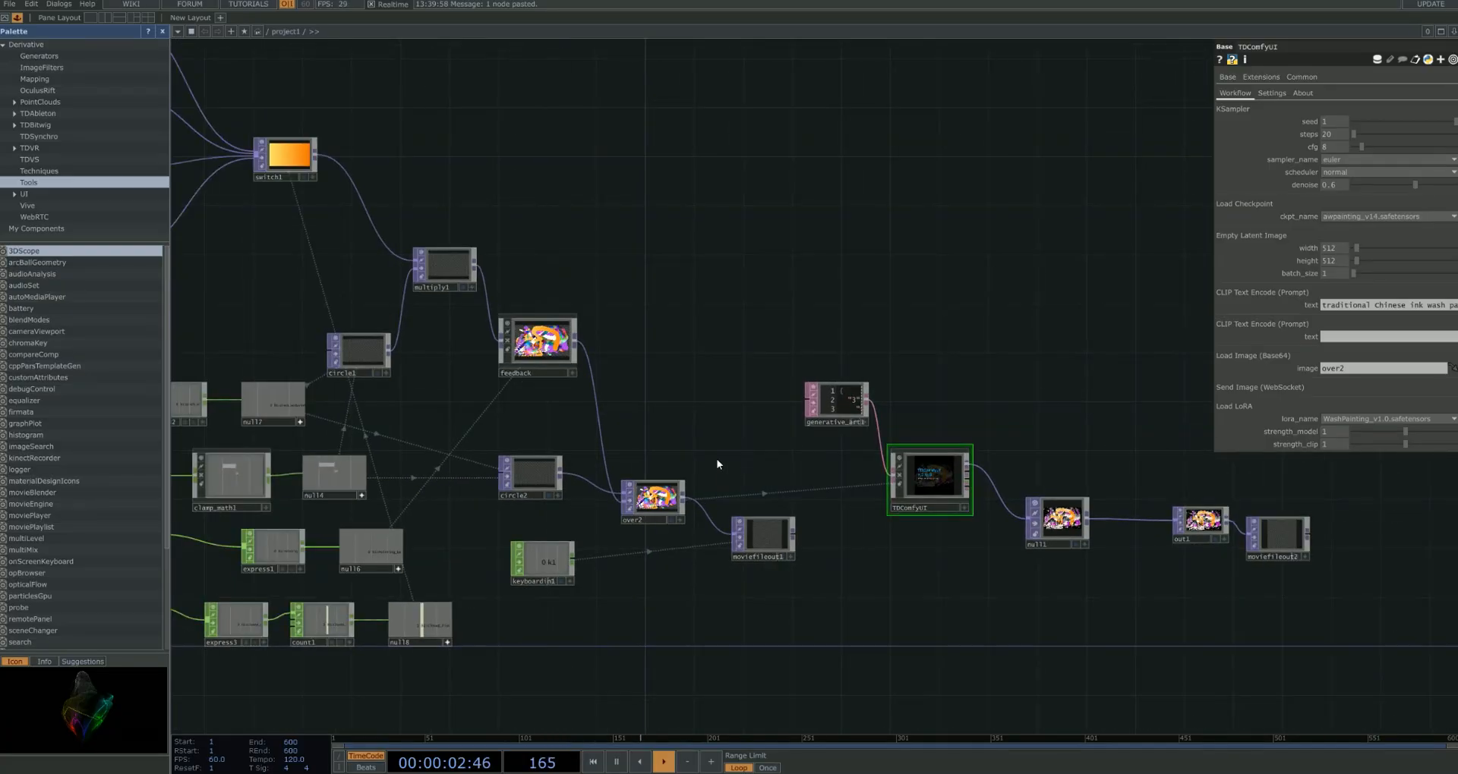
pyautogui.scroll(-3, 926, 498)
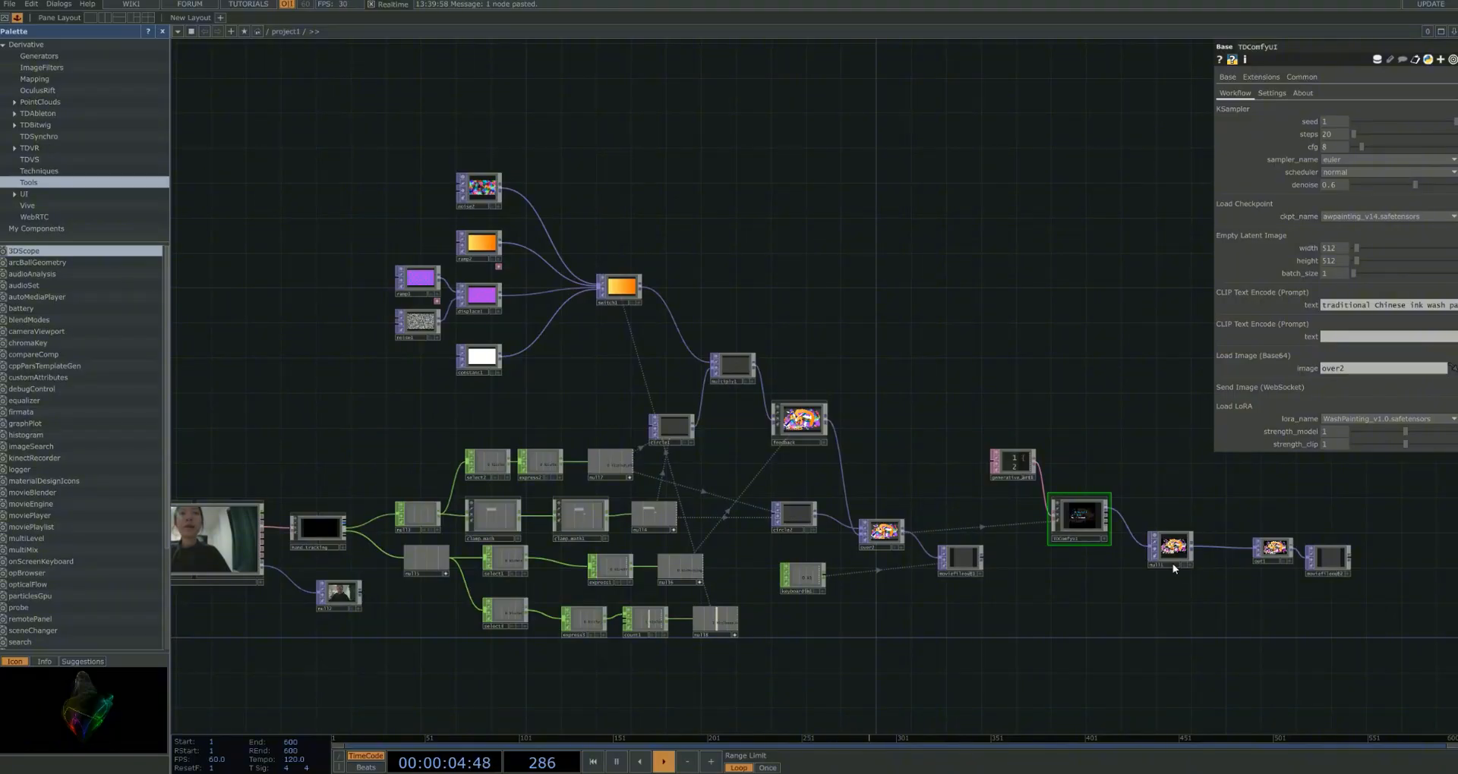
# Display the image of out1 in the network editor's background.
pyautogui.scroll(5, 1220, 583)
pyautogui.moveTo(1245, 574); pyautogui.dragTo(692, 552)
pyautogui.scroll(1, 768, 541)
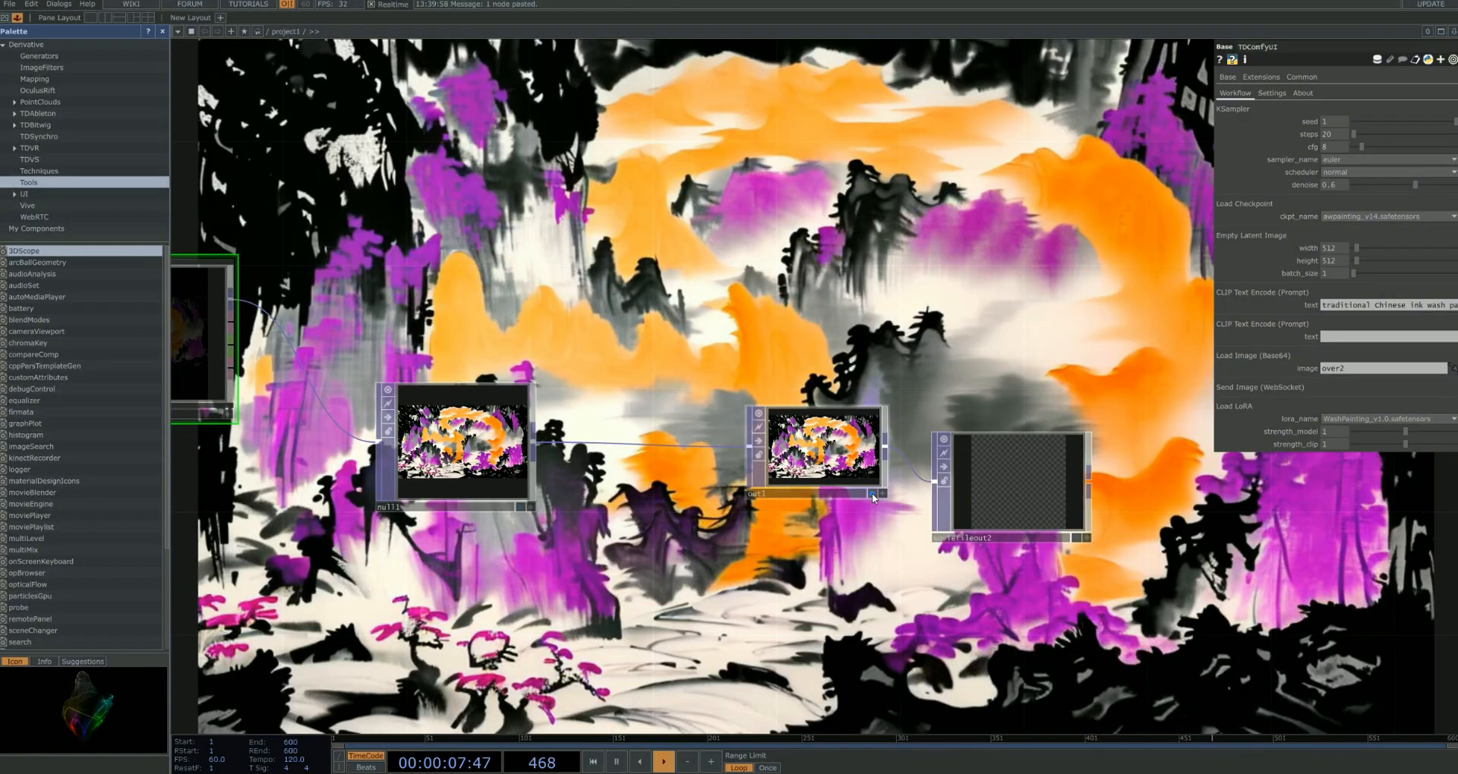
pyautogui.click(871, 493)
# Display the over2 painting in the network background alongside the out1 result.
pyautogui.scroll(-3, 466, 526)
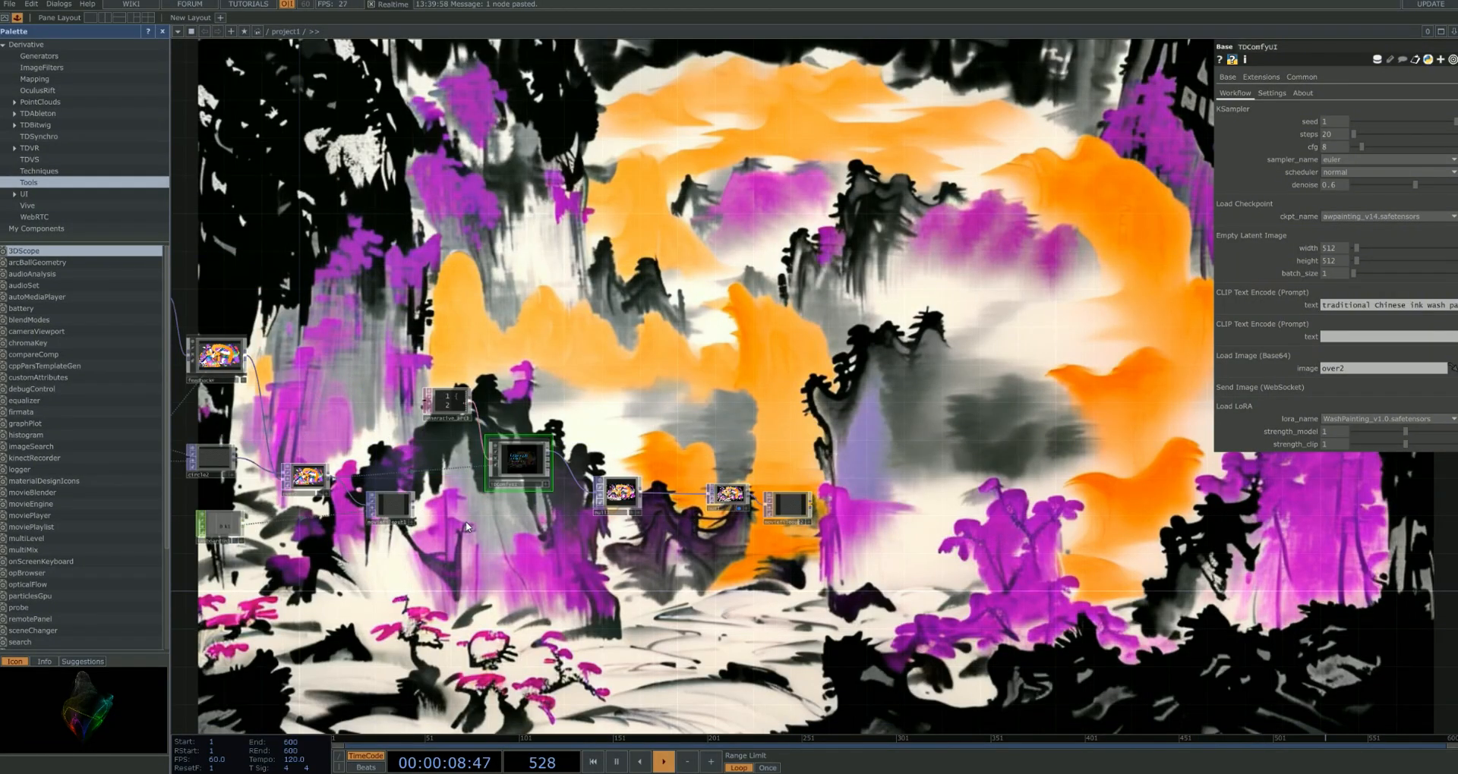
pyautogui.moveTo(467, 523); pyautogui.dragTo(820, 530)
pyautogui.scroll(5, 698, 487)
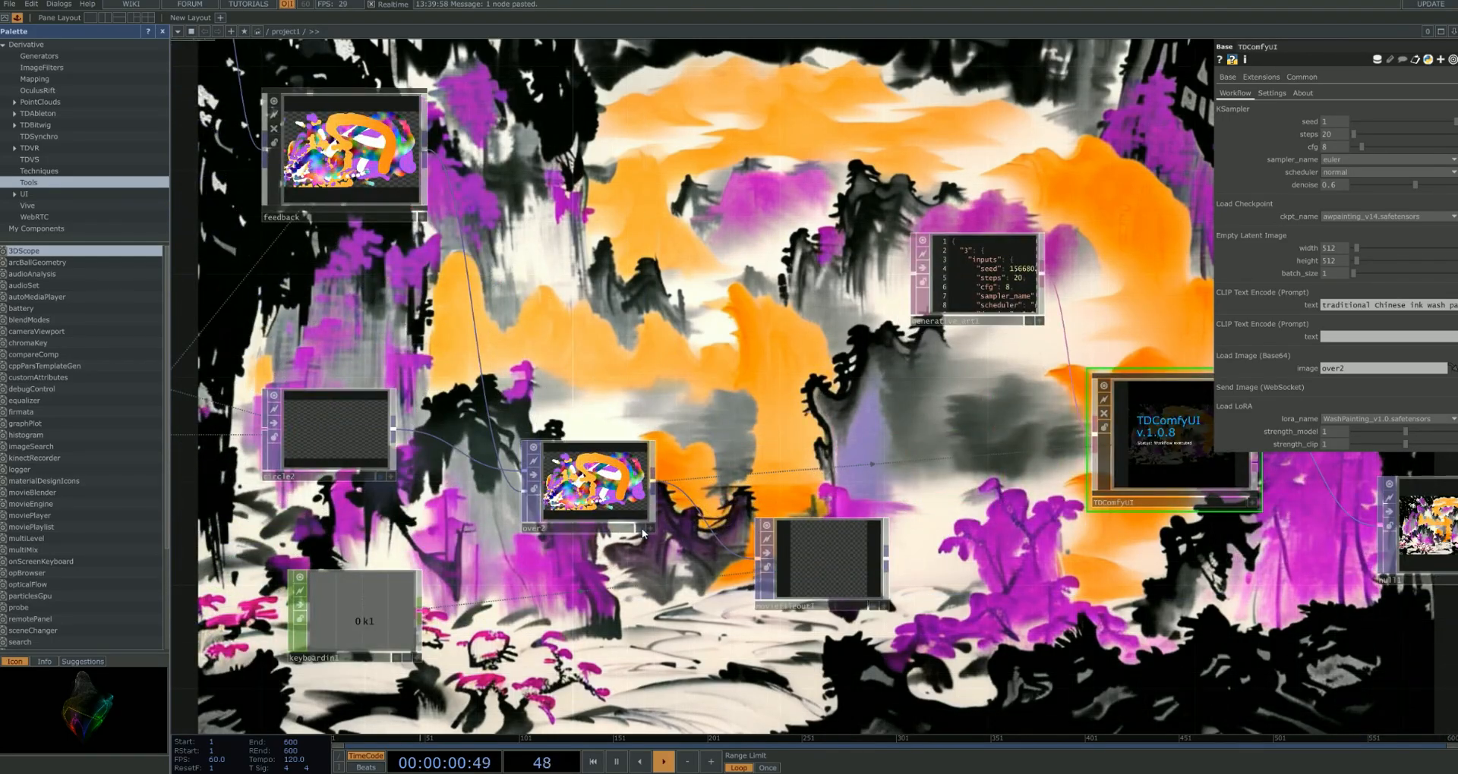
pyautogui.click(641, 529)
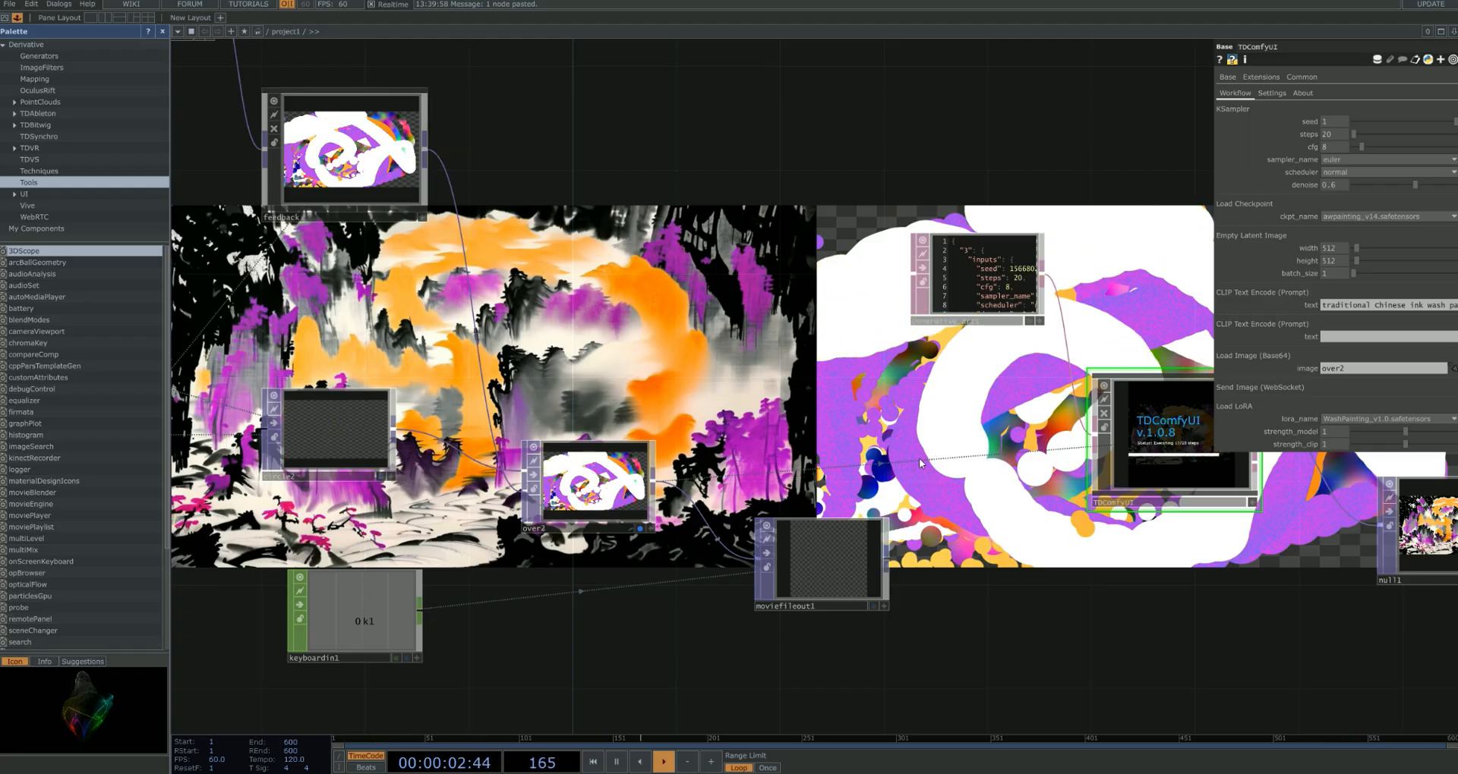
# Examine the colour sources, feedback section and TDComfyUI chain while comparing the over2 painting with the generated ink-wash image.
pyautogui.scroll(-5, 632, 328)
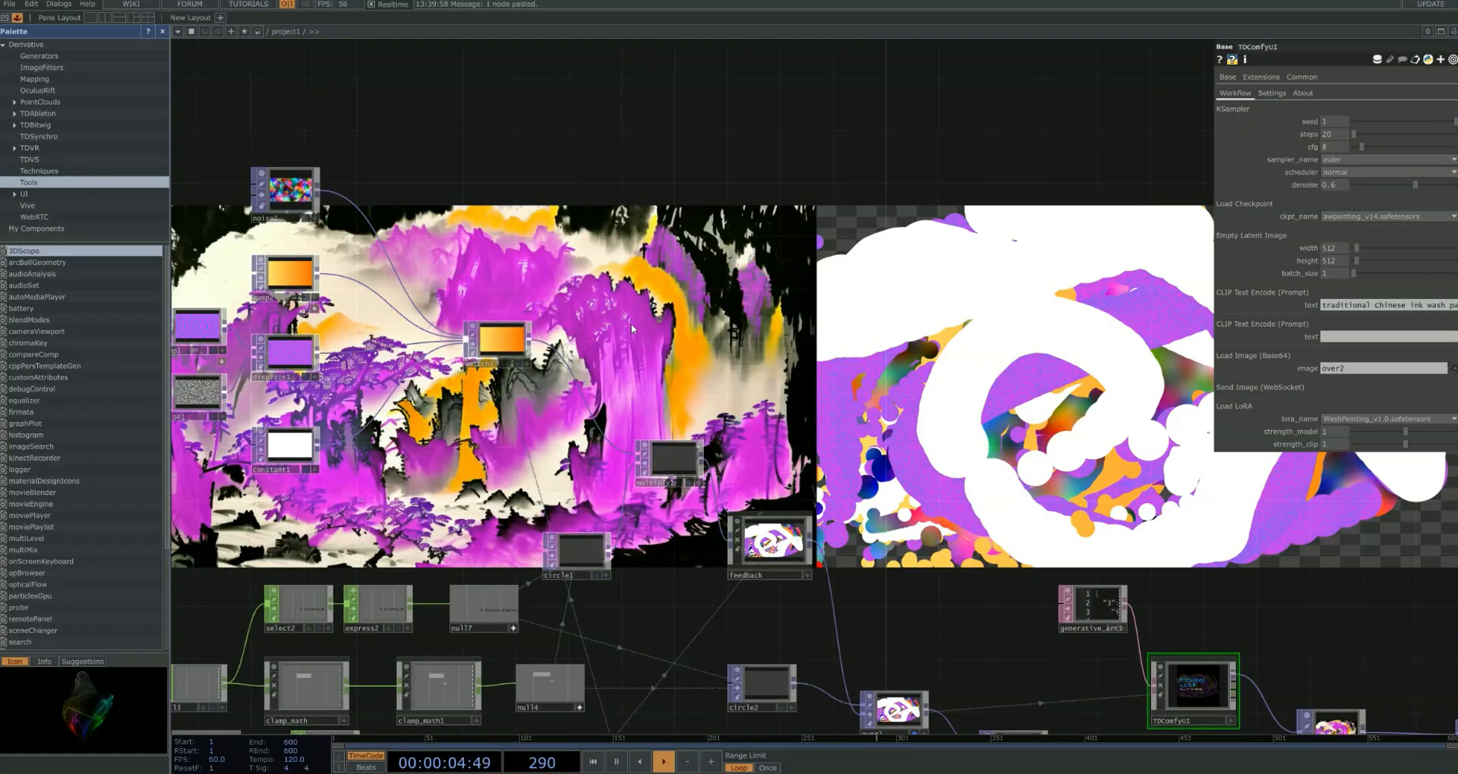
pyautogui.moveTo(632, 328); pyautogui.dragTo(852, 359)
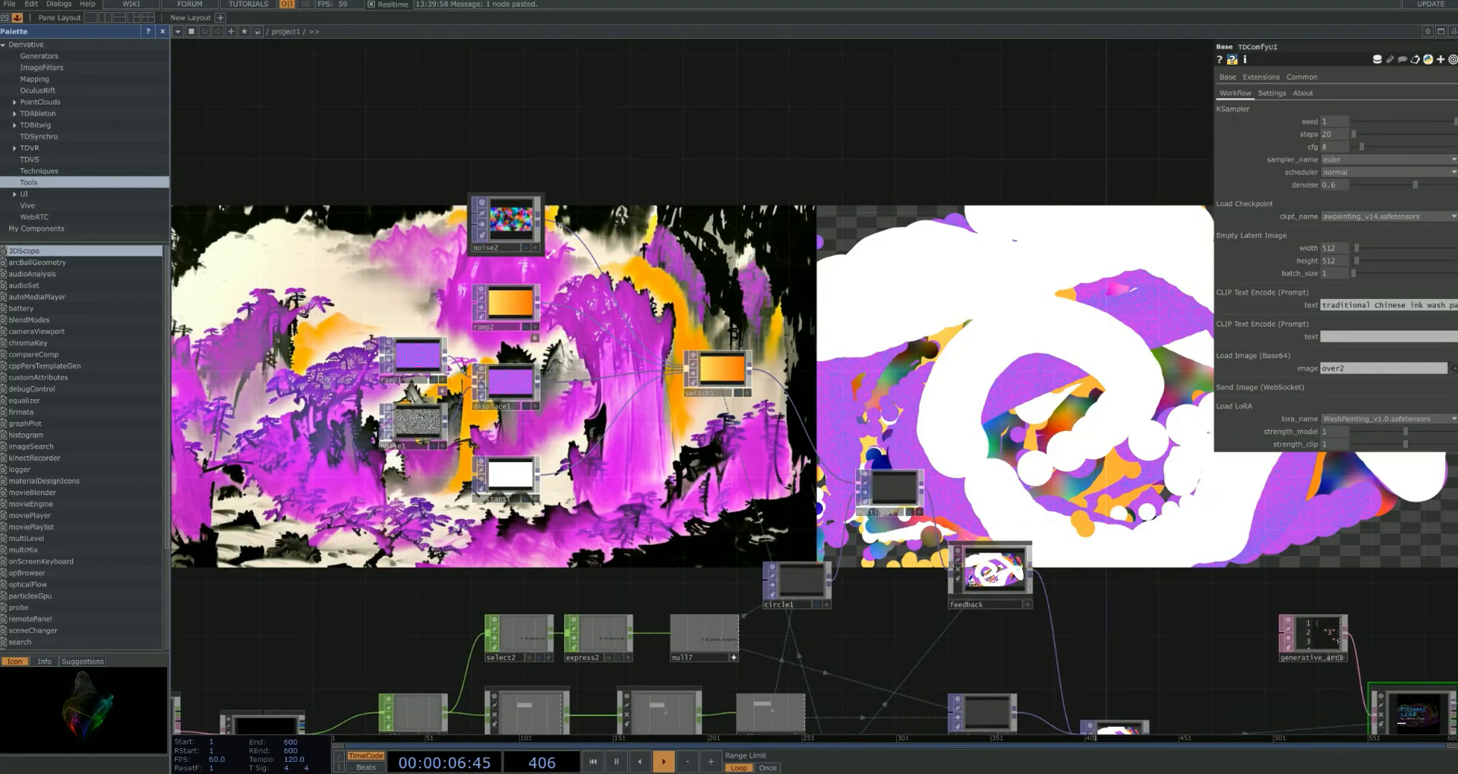
pyautogui.scroll(-3, 999, 426)
pyautogui.moveTo(1109, 517); pyautogui.dragTo(657, 349)
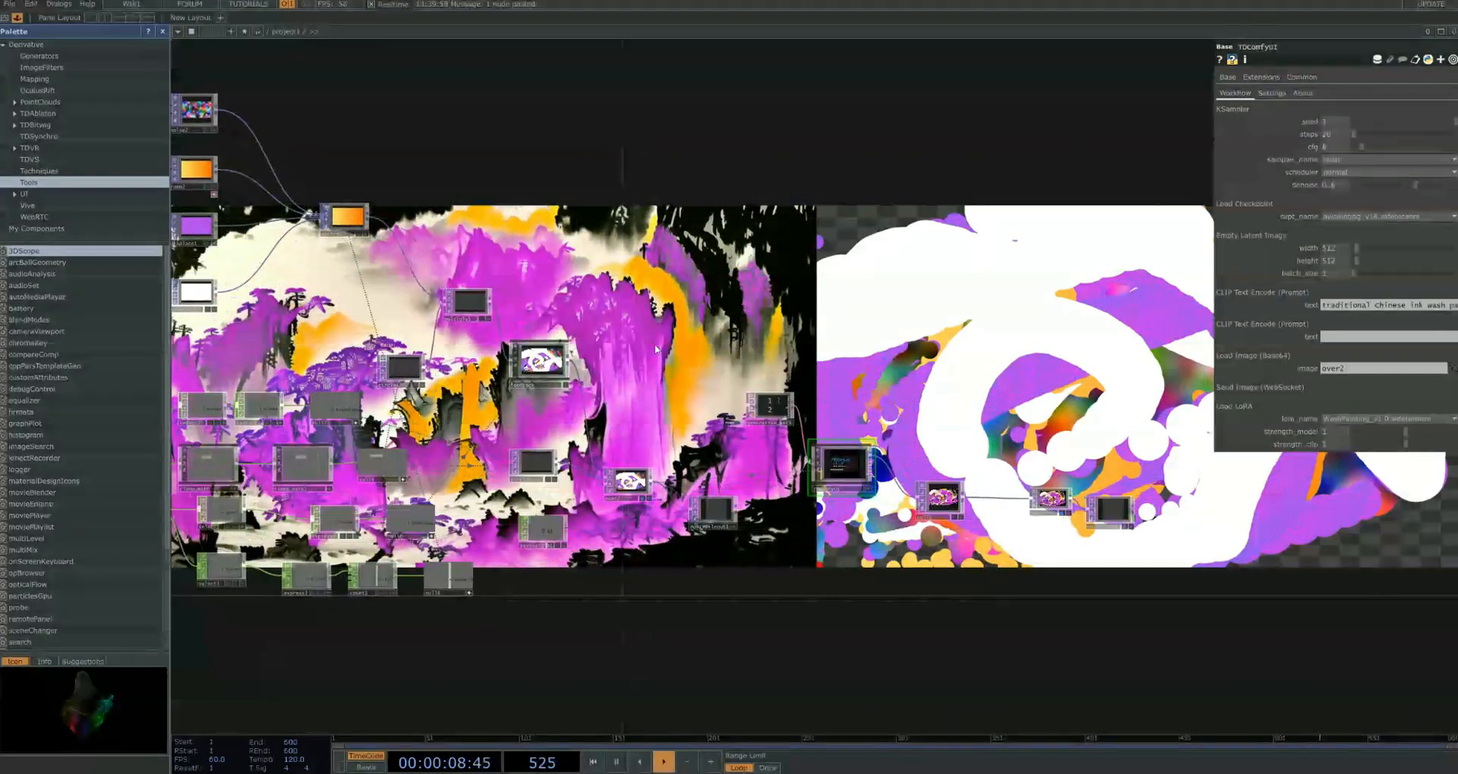
pyautogui.scroll(8, 722, 403)
pyautogui.moveTo(871, 521); pyautogui.dragTo(557, 440)
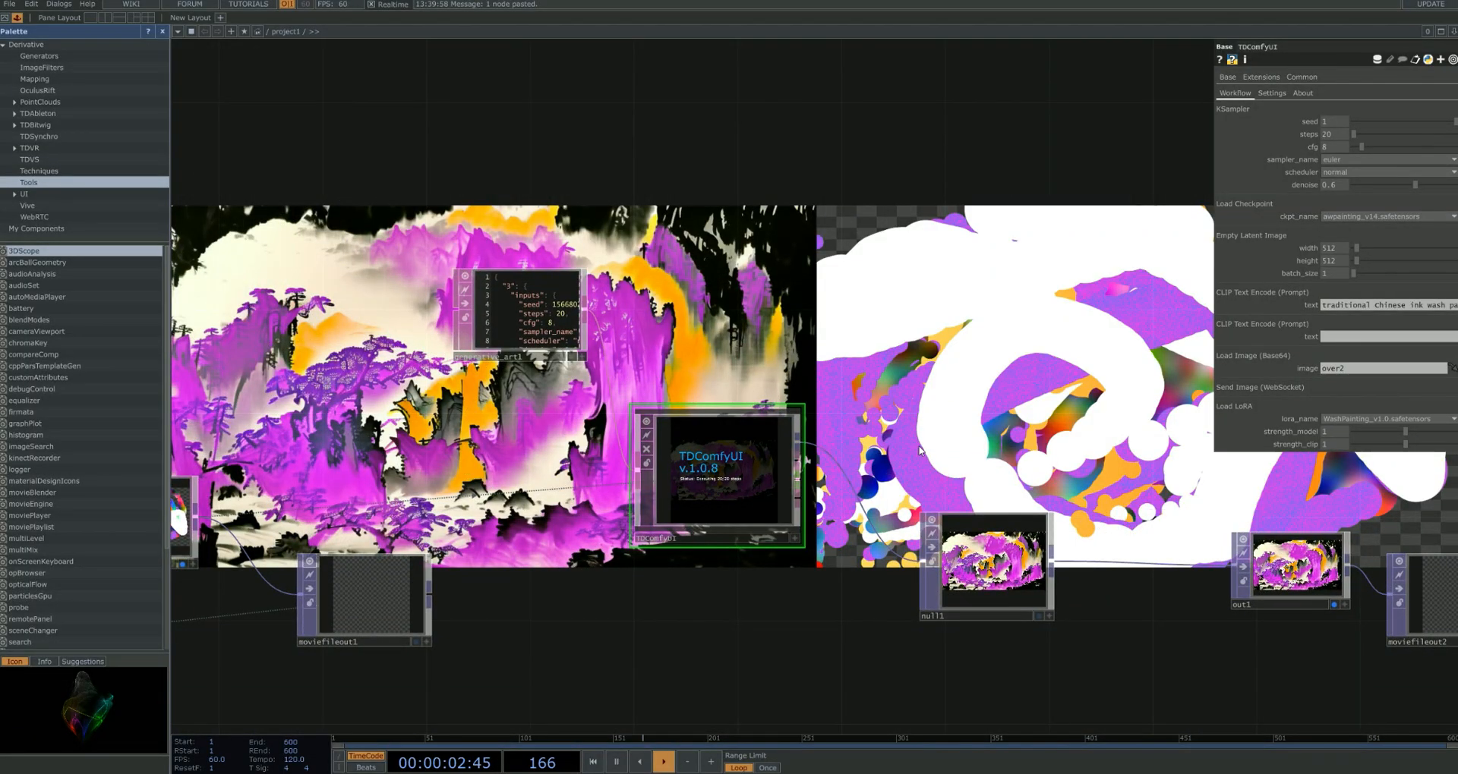